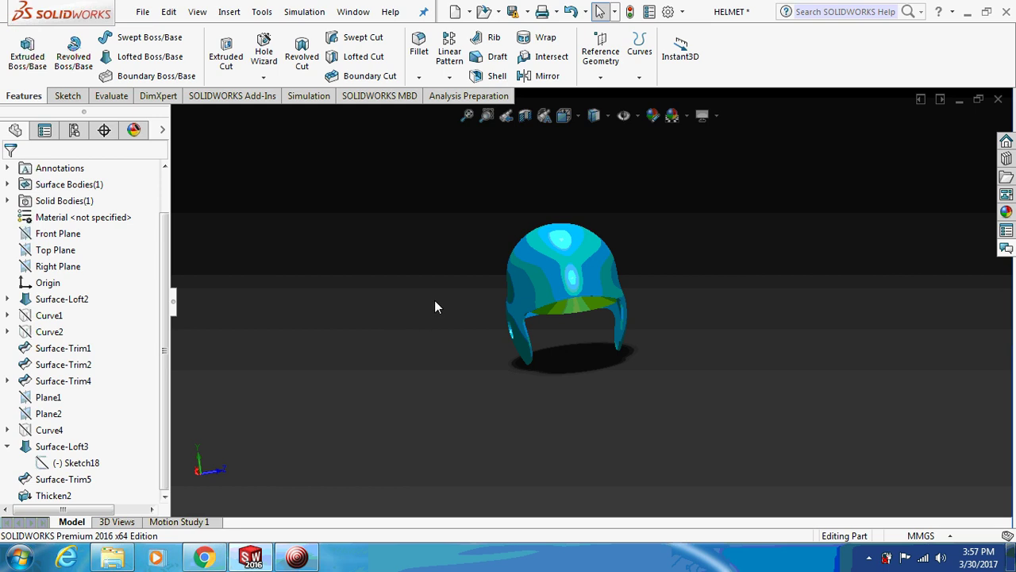
Create a new part document.
middle_drag(435, 307, 321, 285)
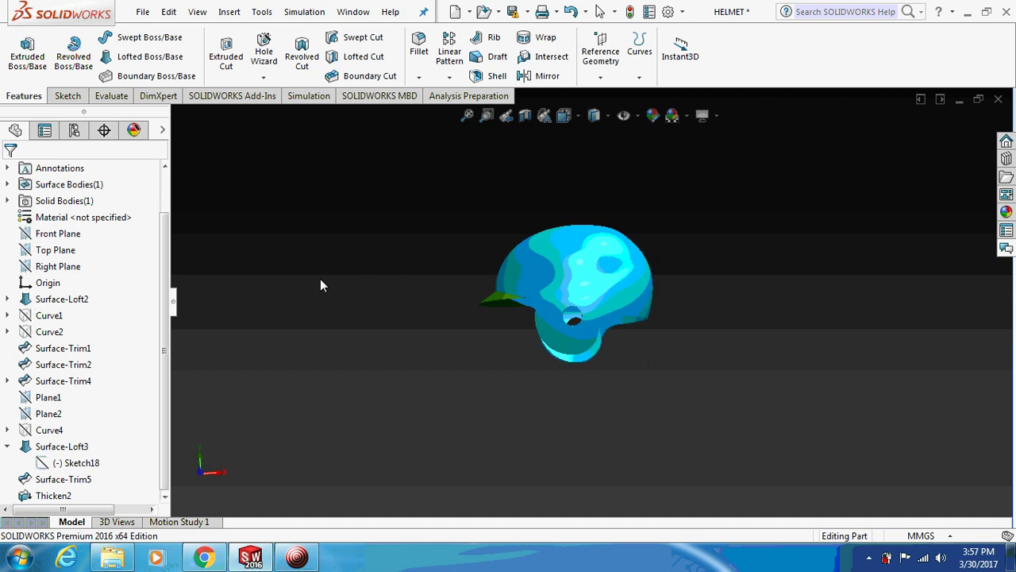
click(142, 12)
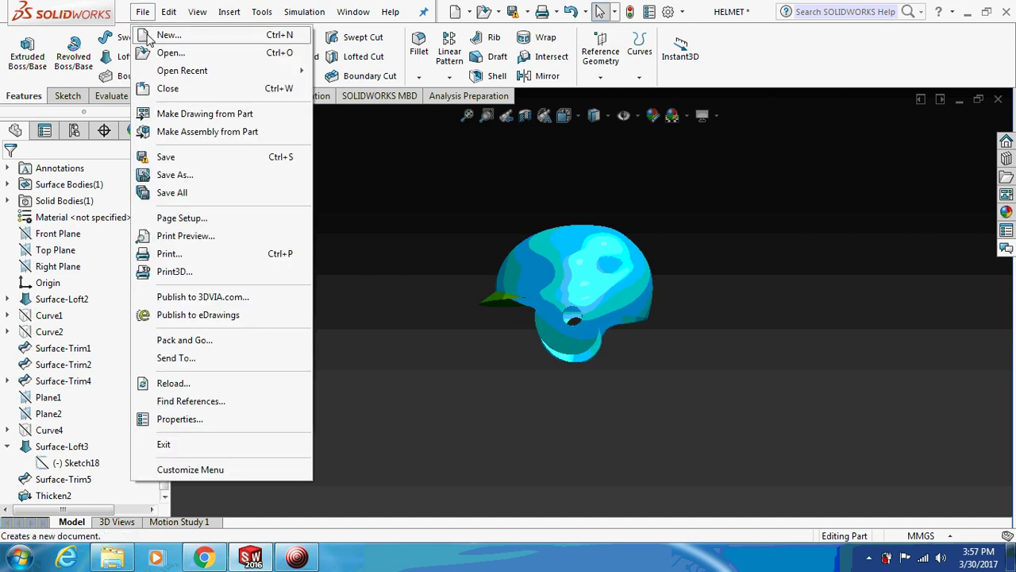
click(152, 36)
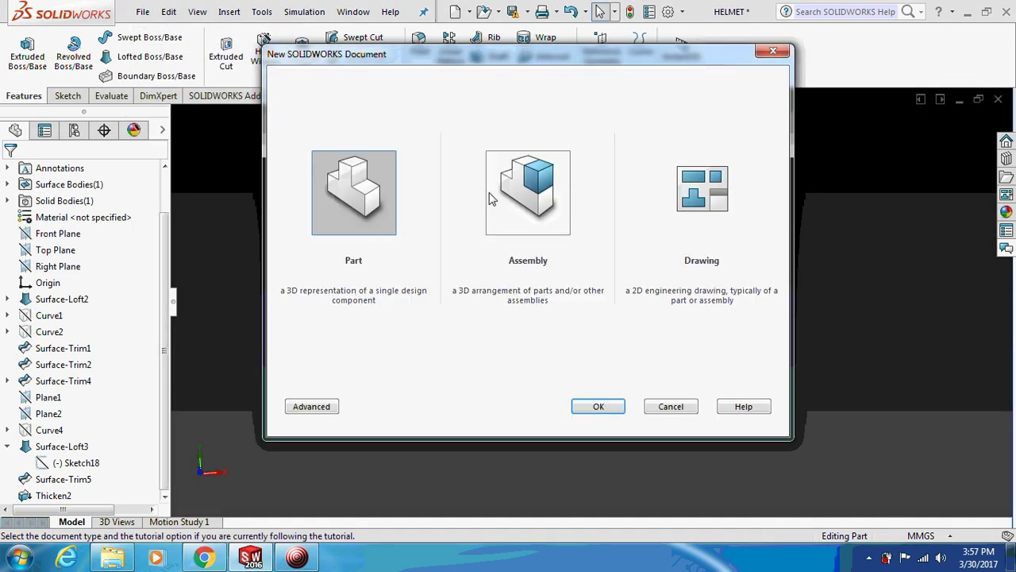
click(597, 406)
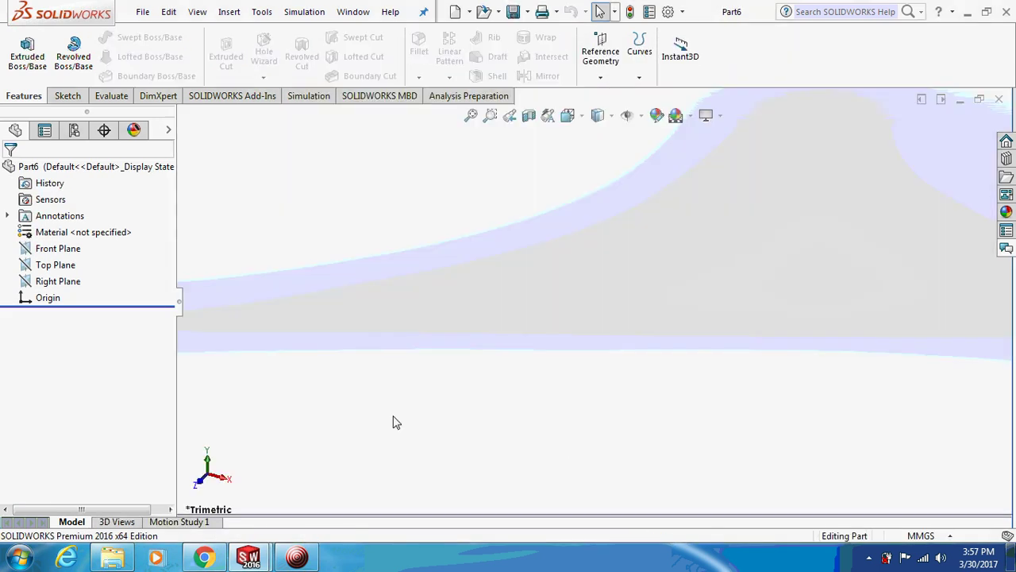
Start a sketch on the Front Plane and draw a vertical centerline passing through the origin.
click(52, 248)
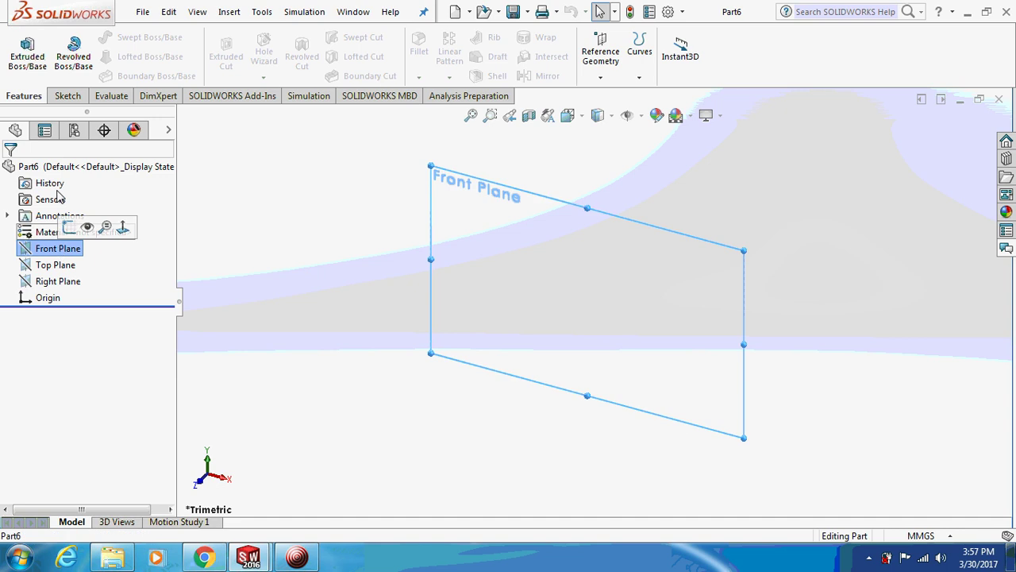
click(60, 96)
click(22, 51)
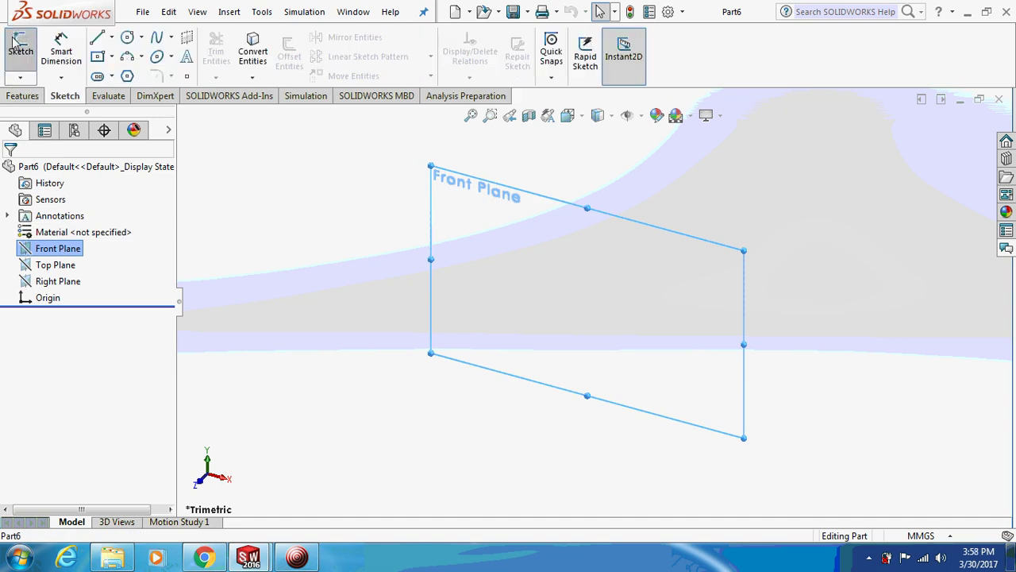
click(112, 38)
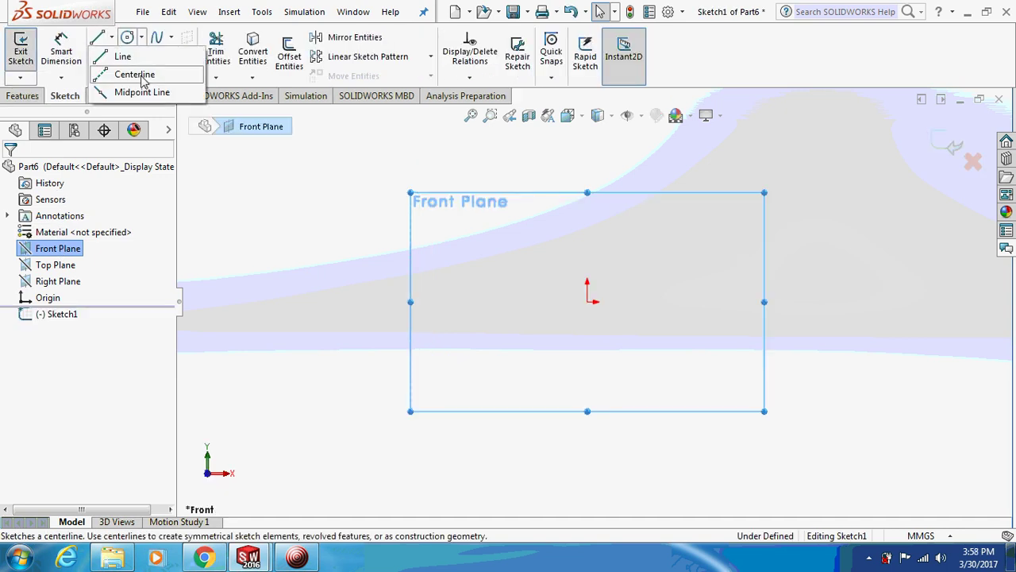
click(149, 73)
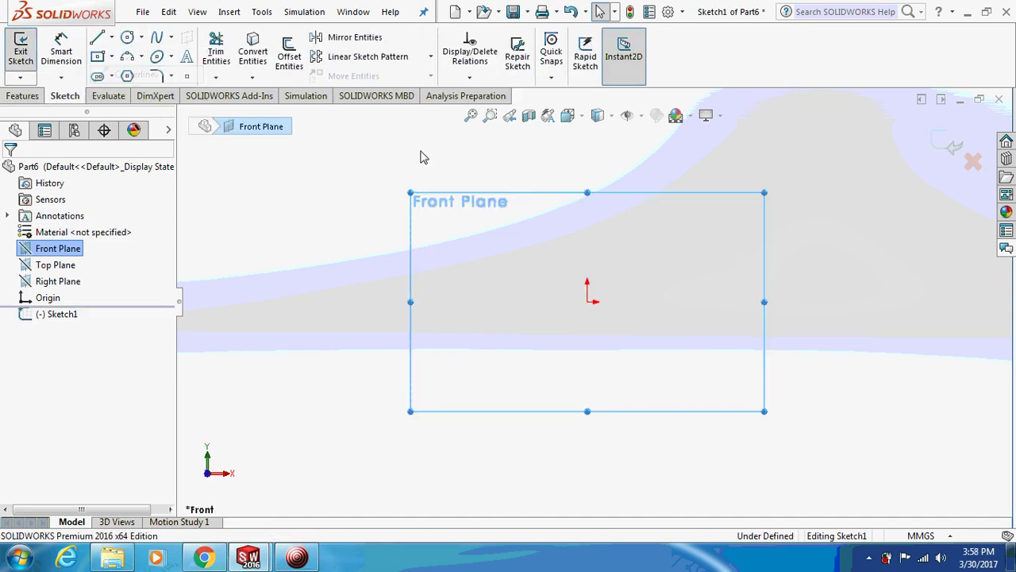
click(587, 147)
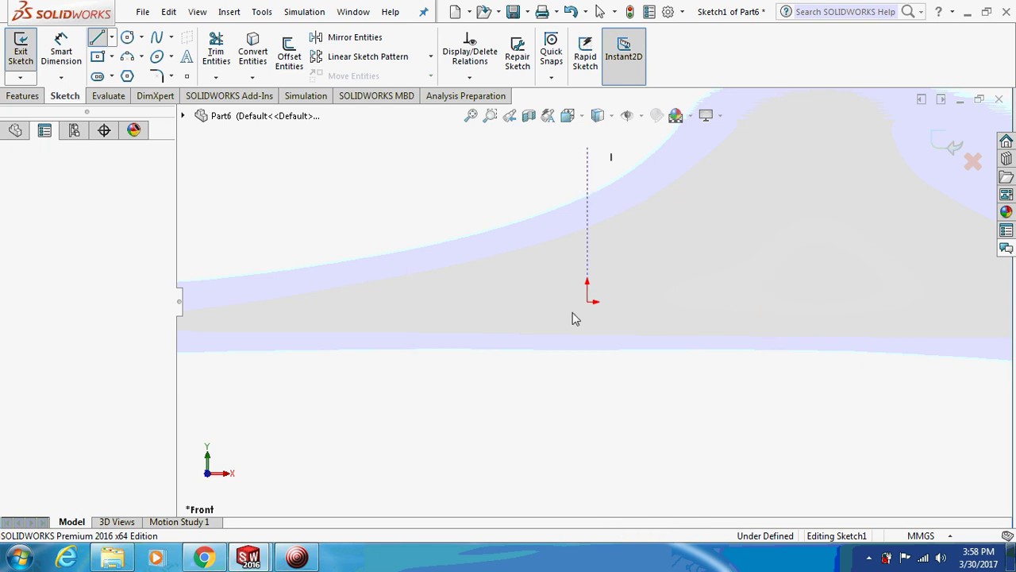
click(588, 476)
key(Escape)
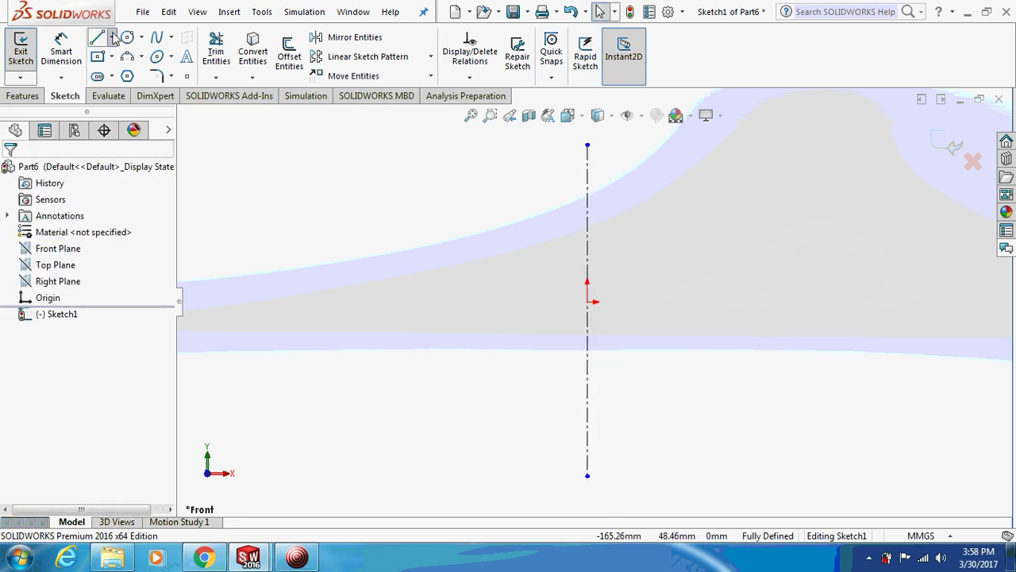
Draw a horizontal centerline through the origin, extending to both sides of the vertical centerline.
click(112, 37)
click(132, 73)
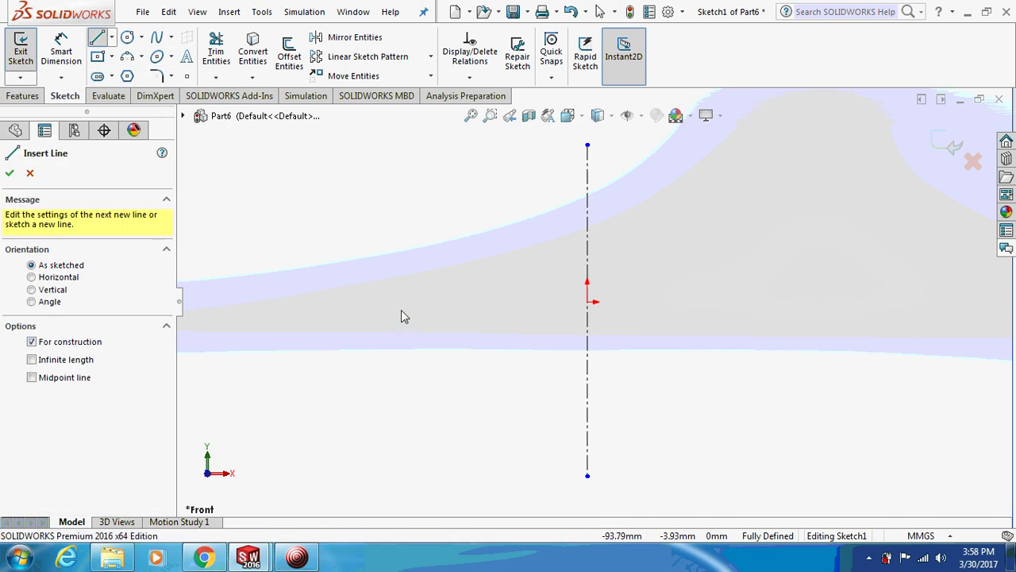
click(404, 303)
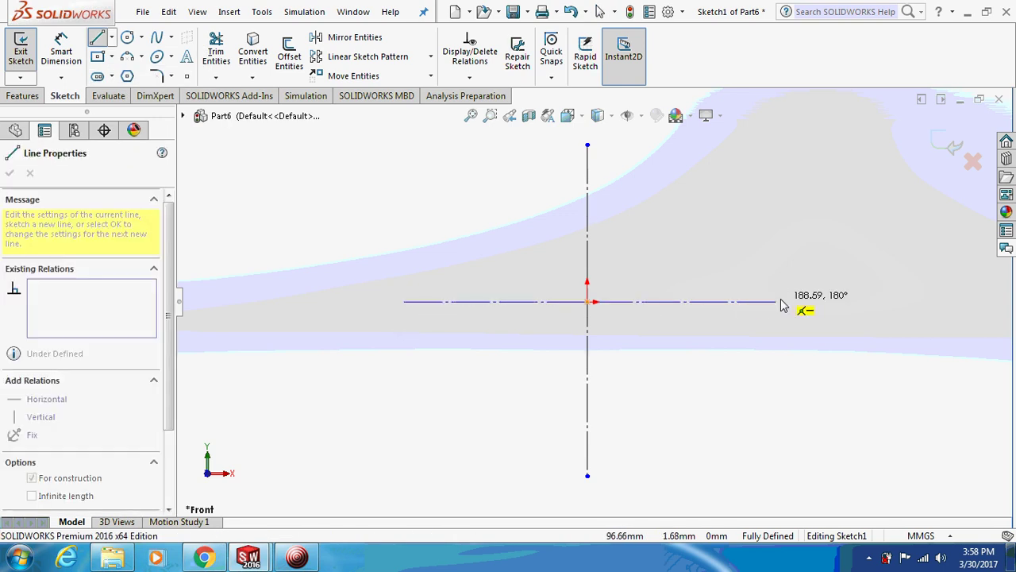
click(813, 302)
key(Escape)
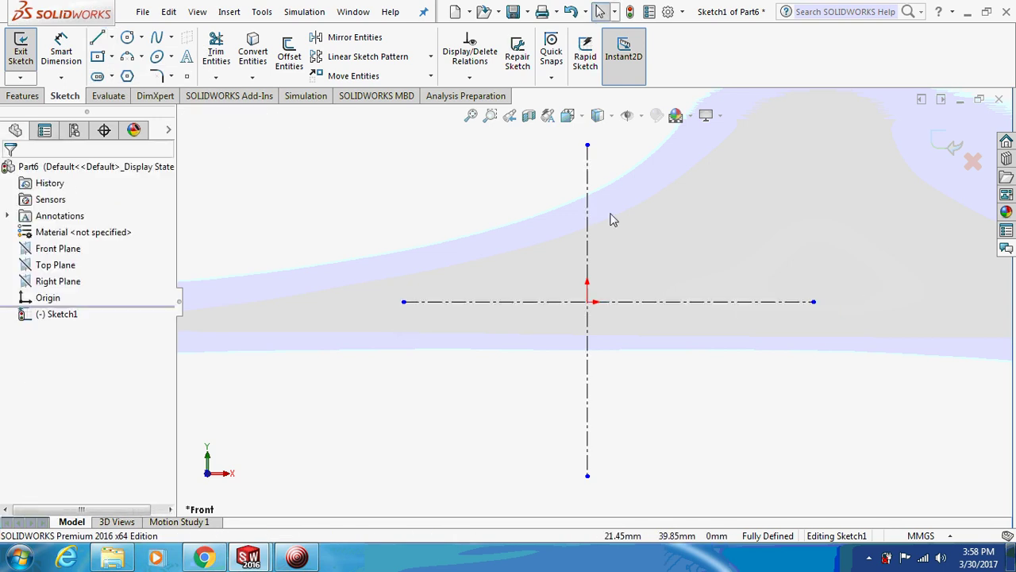
Place points on the horizontal centerline at about X 34 mm, freely at about X 46, Y 30 mm, and high on the vertical centerline.
click(182, 78)
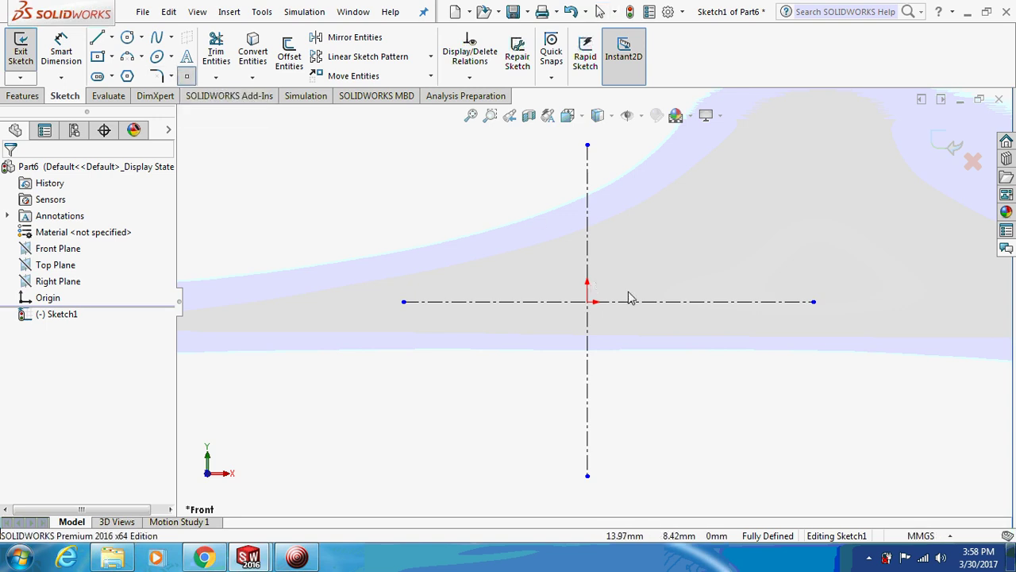
click(653, 302)
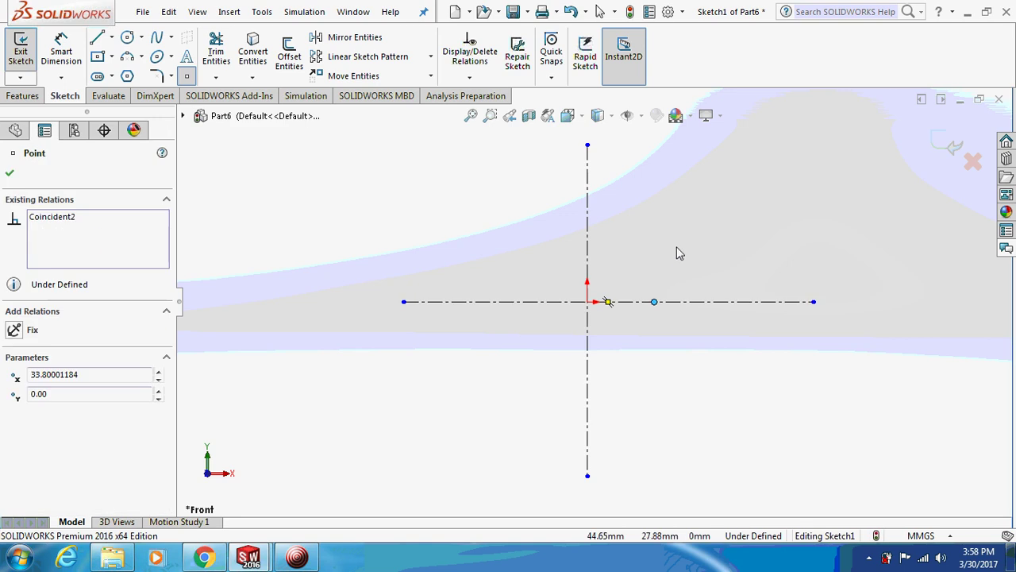
click(678, 242)
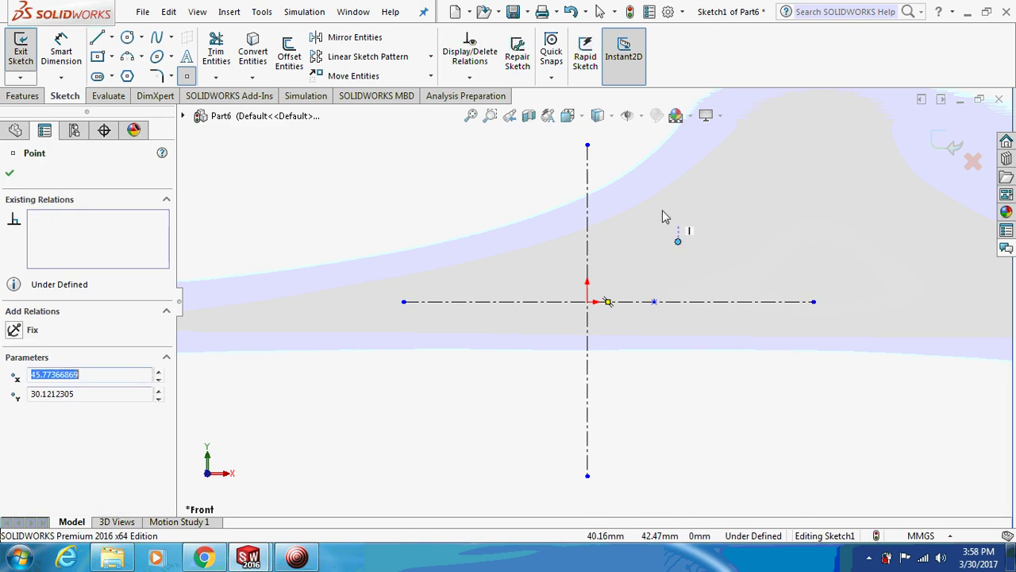
click(588, 170)
key(Escape)
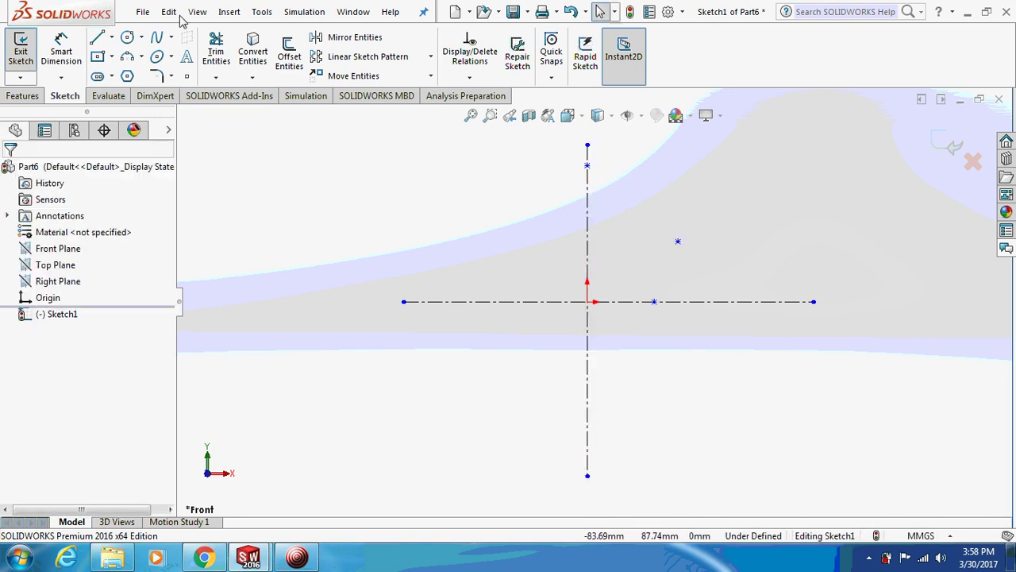
Dimension the height of the point on the vertical centerline above the origin as 228 mm.
click(62, 49)
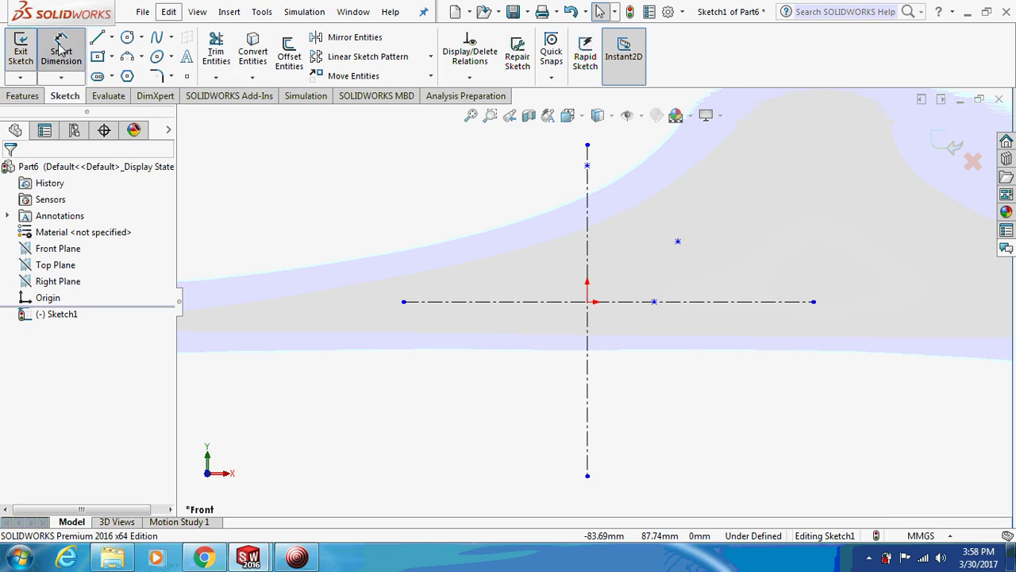
click(588, 168)
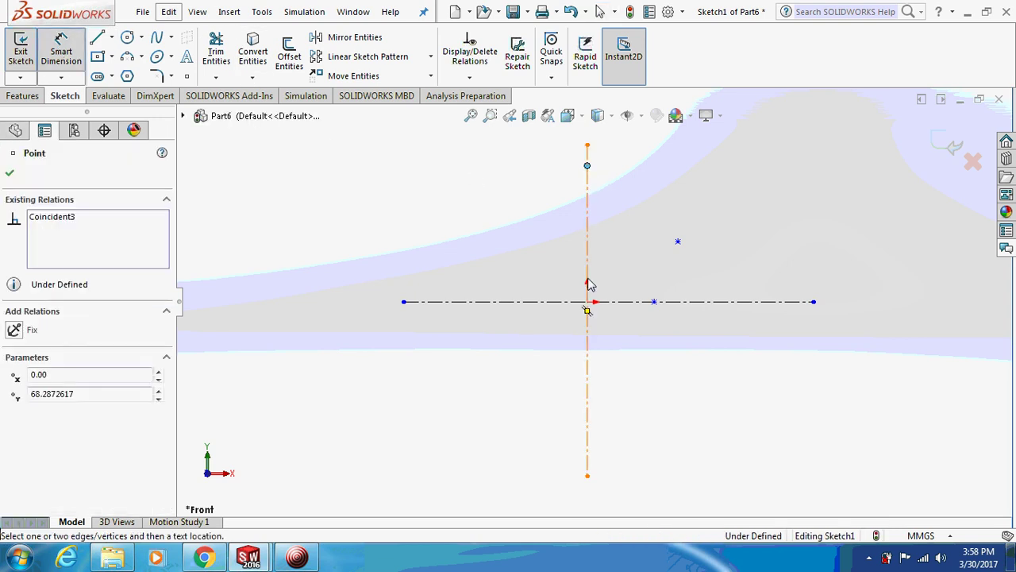
click(588, 301)
click(467, 250)
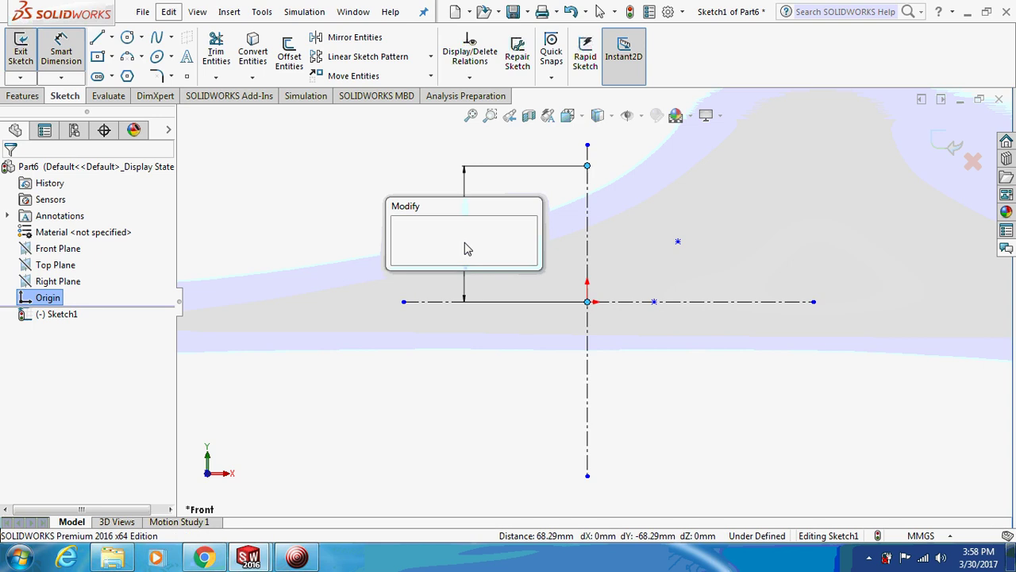
text(22)
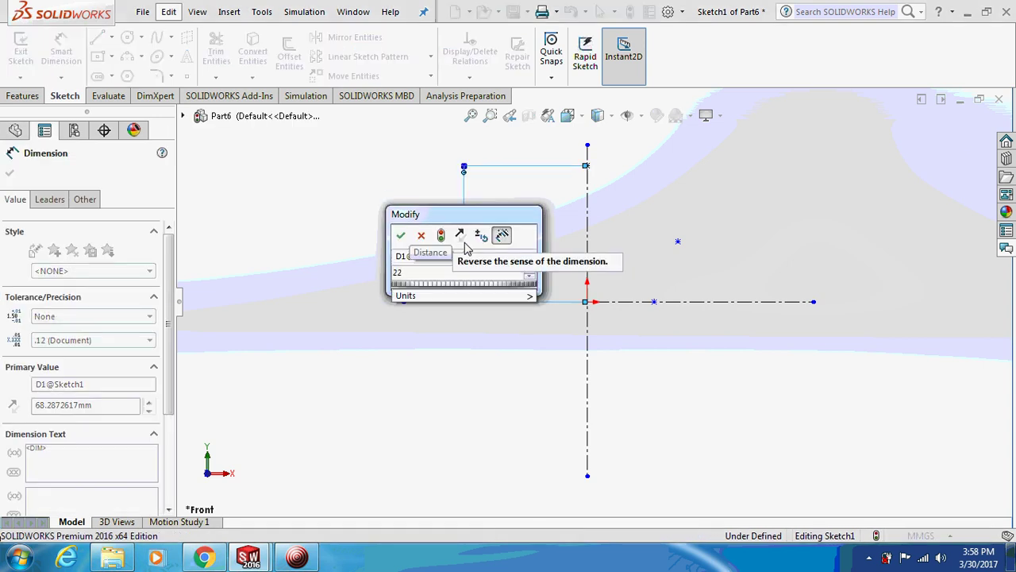
text(8)
key(Return)
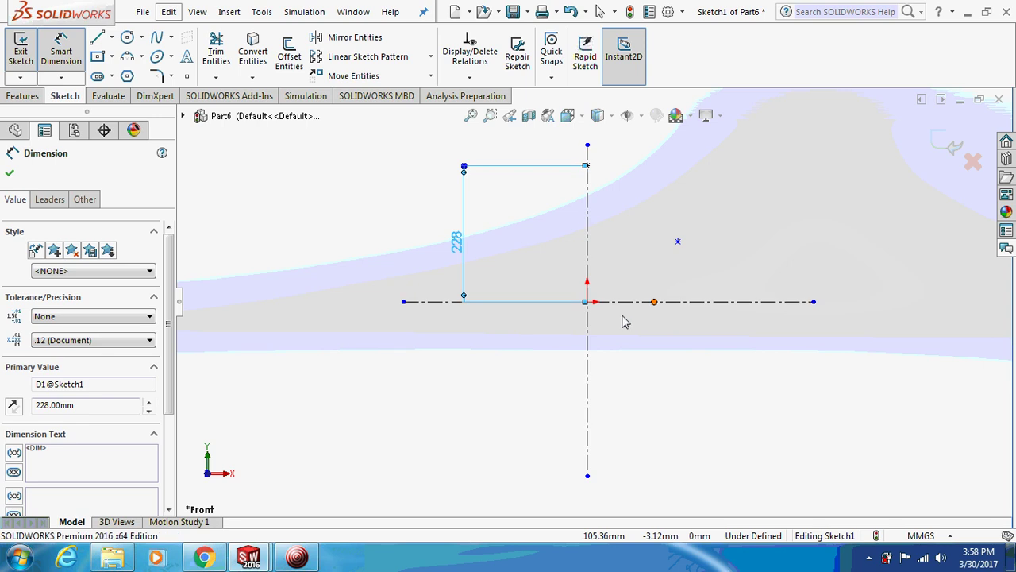
Dimension the point on the horizontal centerline 84 mm from the vertical centerline.
click(653, 301)
click(587, 340)
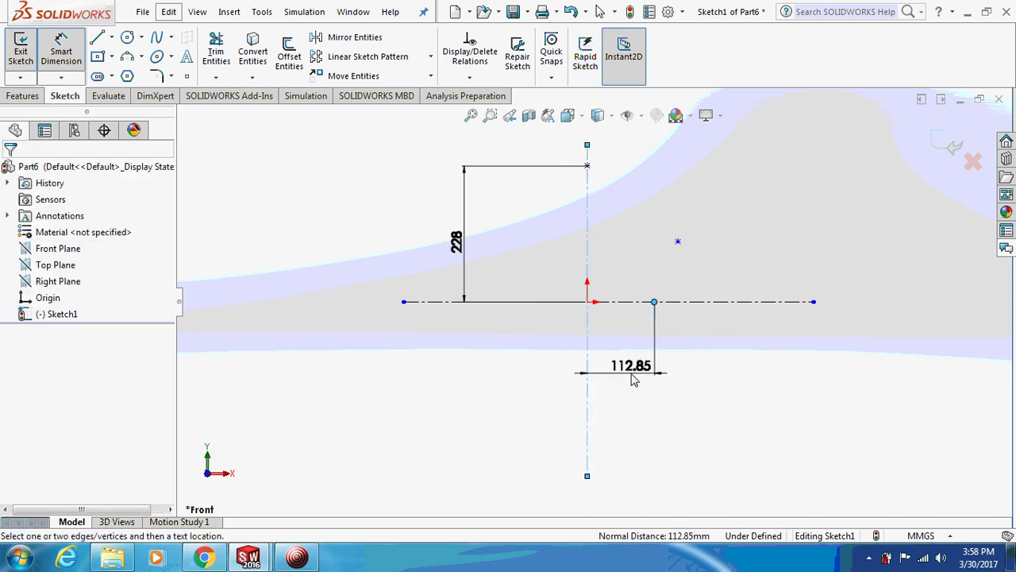
click(632, 379)
key(Return)
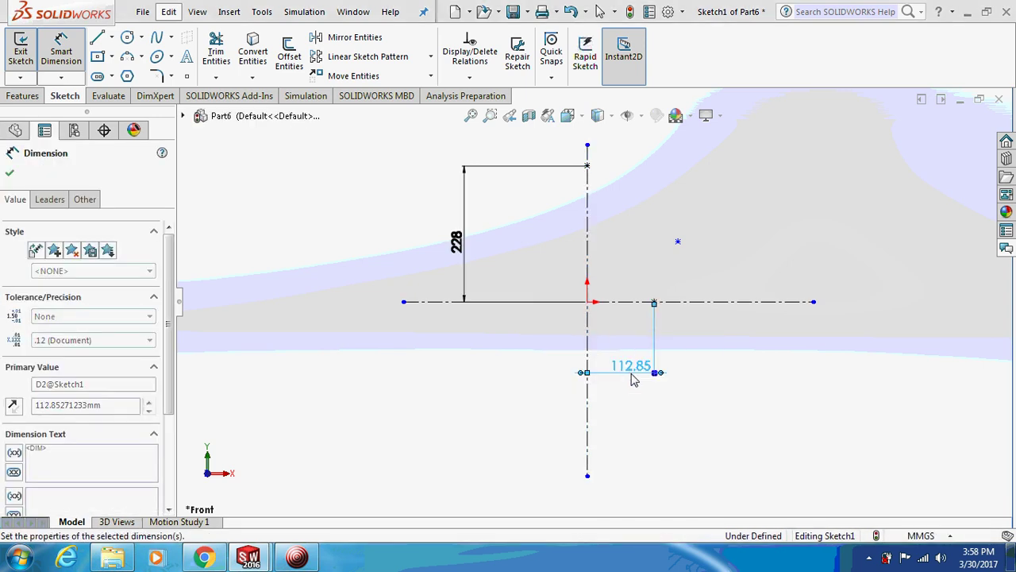
Dimension the vertical distance between the top point and the free point as 27 mm.
click(587, 166)
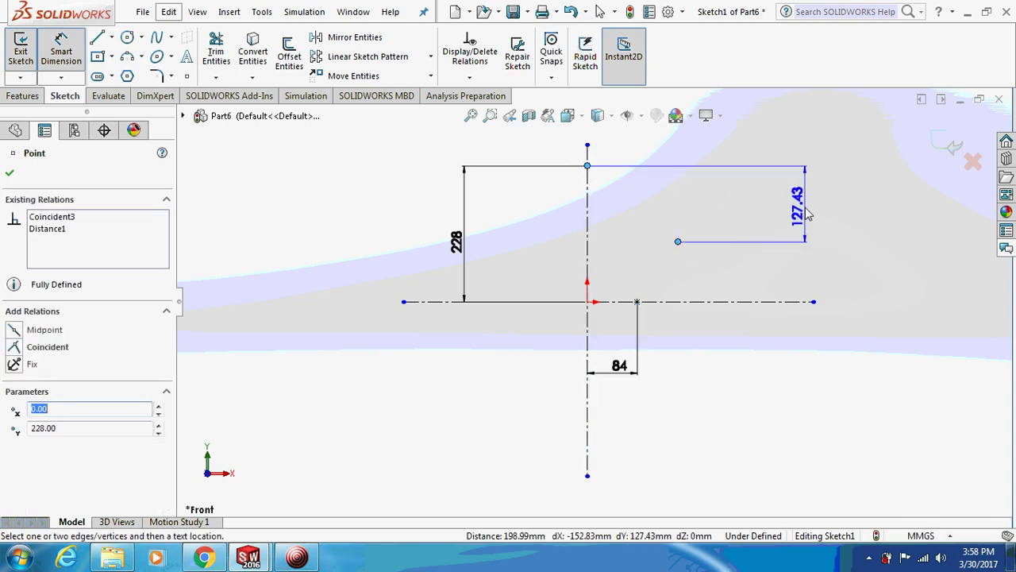
click(807, 213)
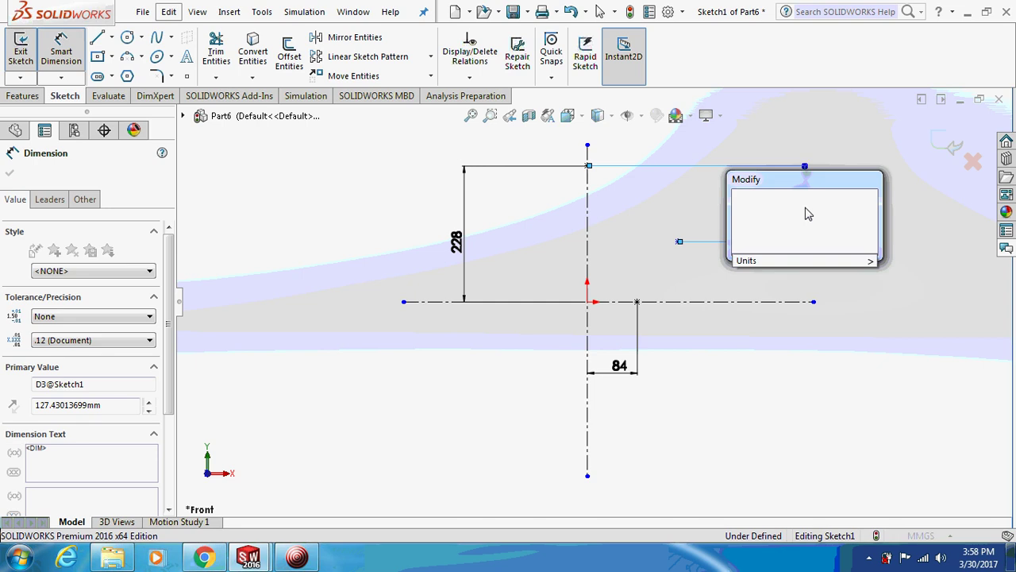
text(27)
key(Return)
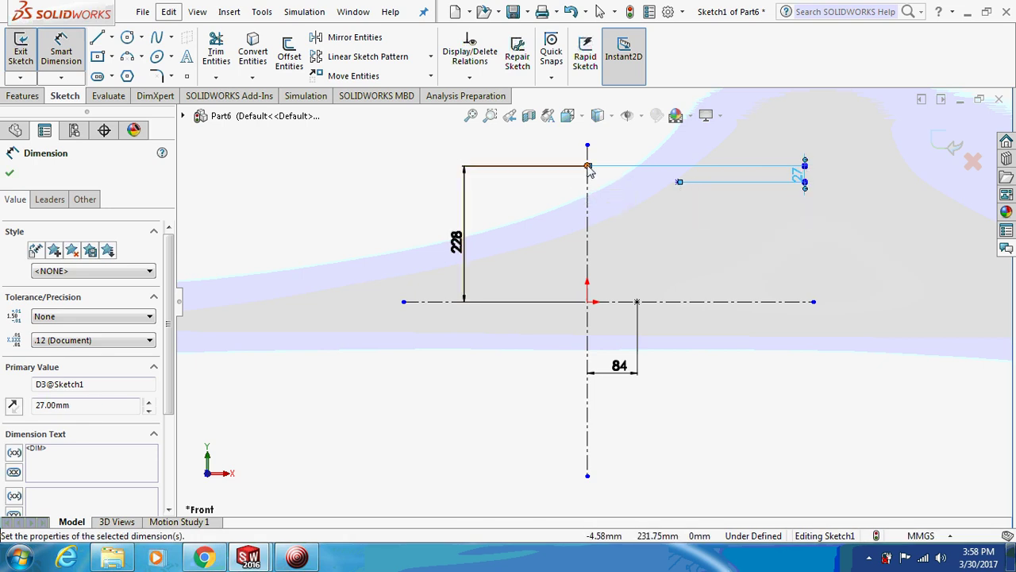
key(Escape)
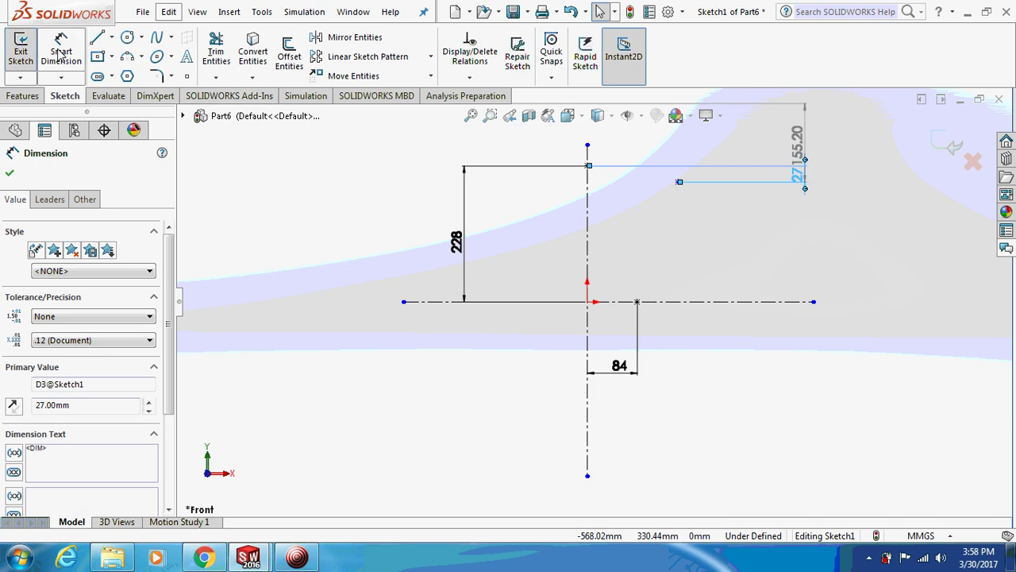
click(454, 144)
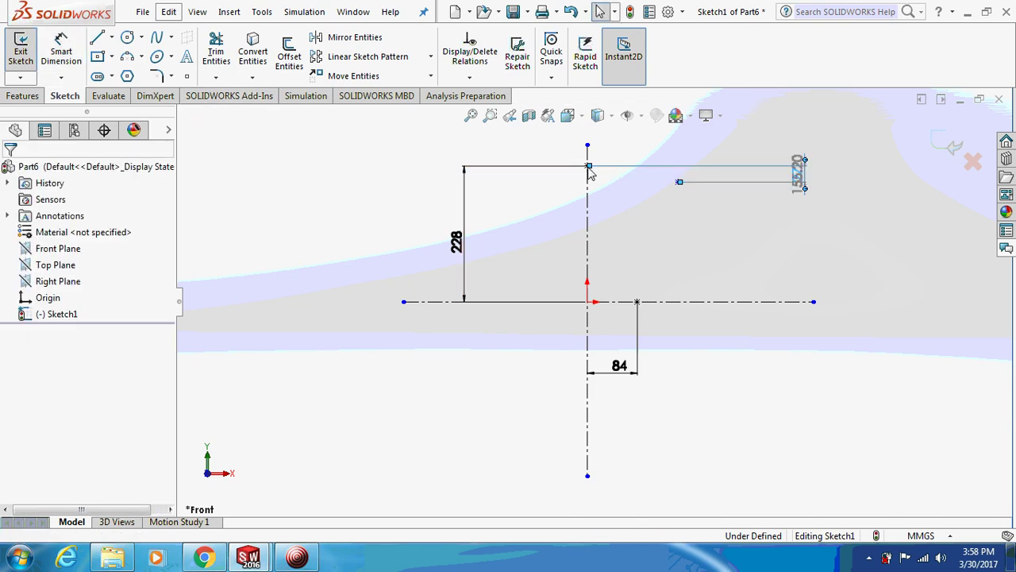
Dimension the horizontal distance between the free point and the top point as 94 mm.
click(62, 52)
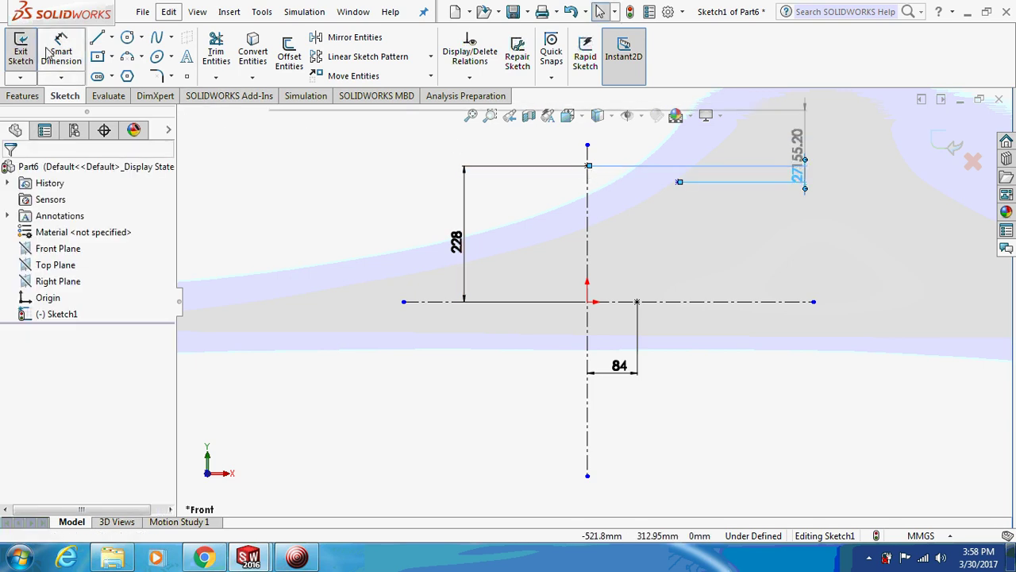
click(679, 181)
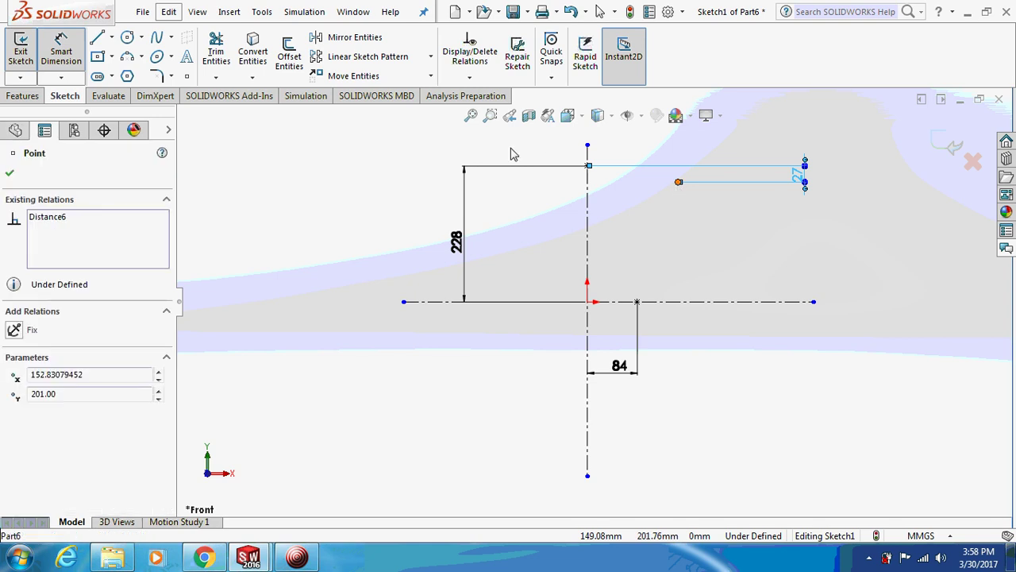
click(588, 165)
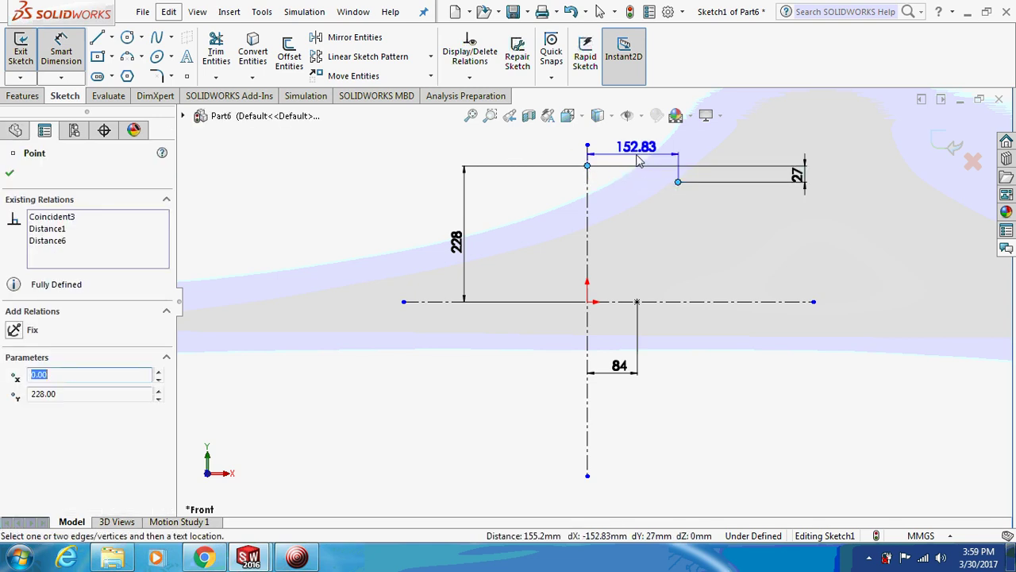
click(640, 162)
text(94)
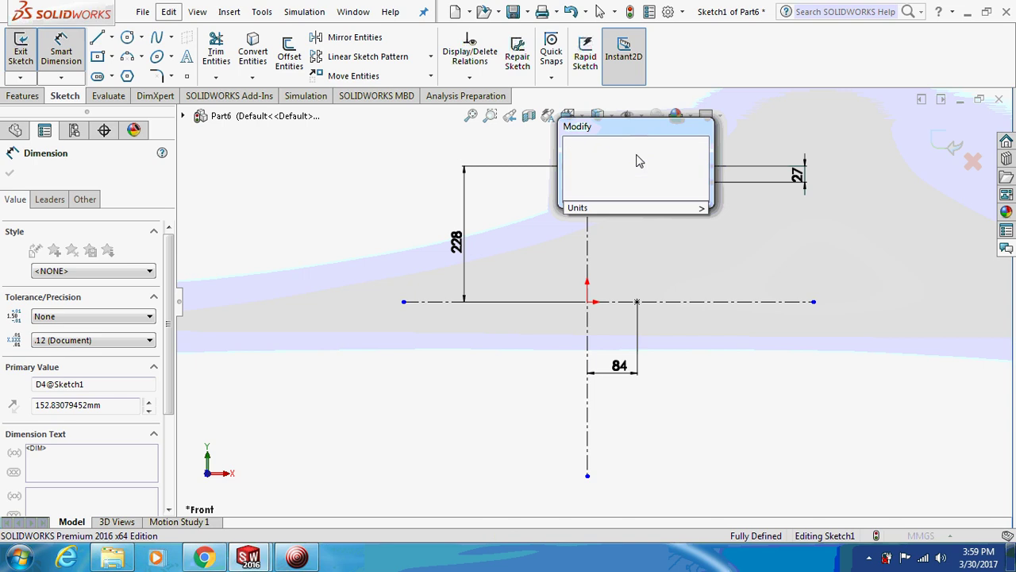
key(Return)
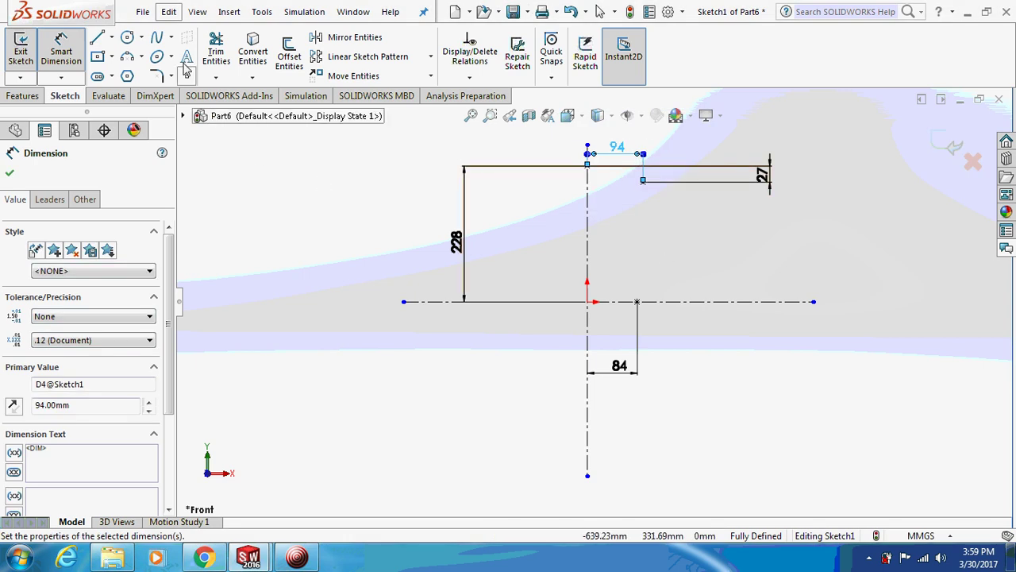
Draw a spline from the top point through the free point to the 84 mm point on the horizontal centerline.
click(163, 37)
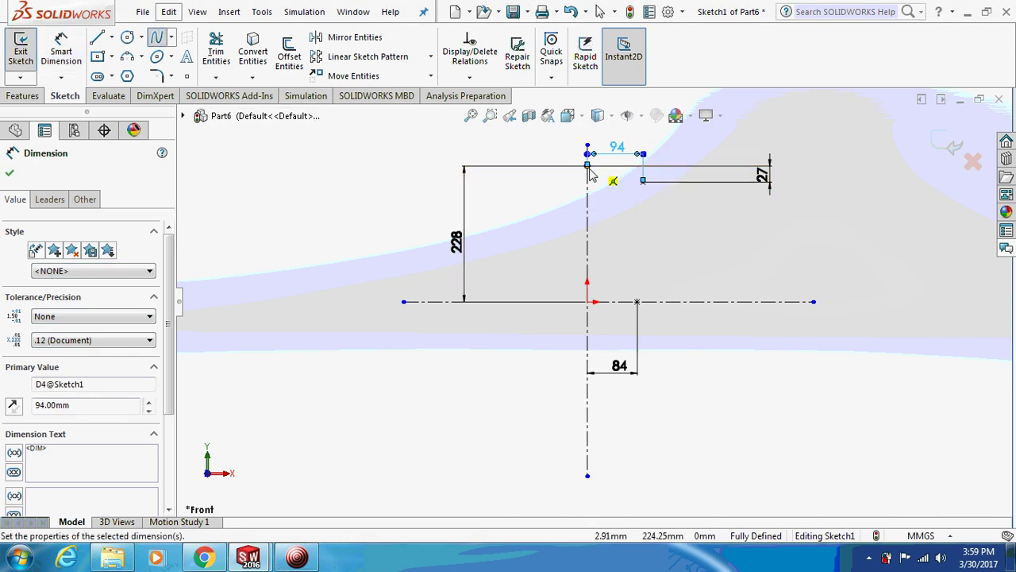
click(645, 182)
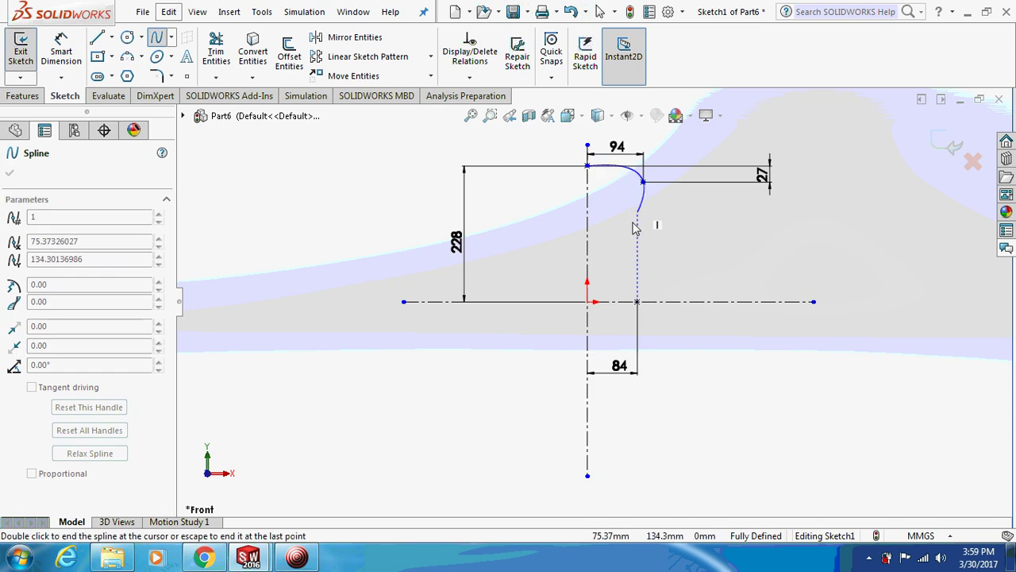
click(638, 303)
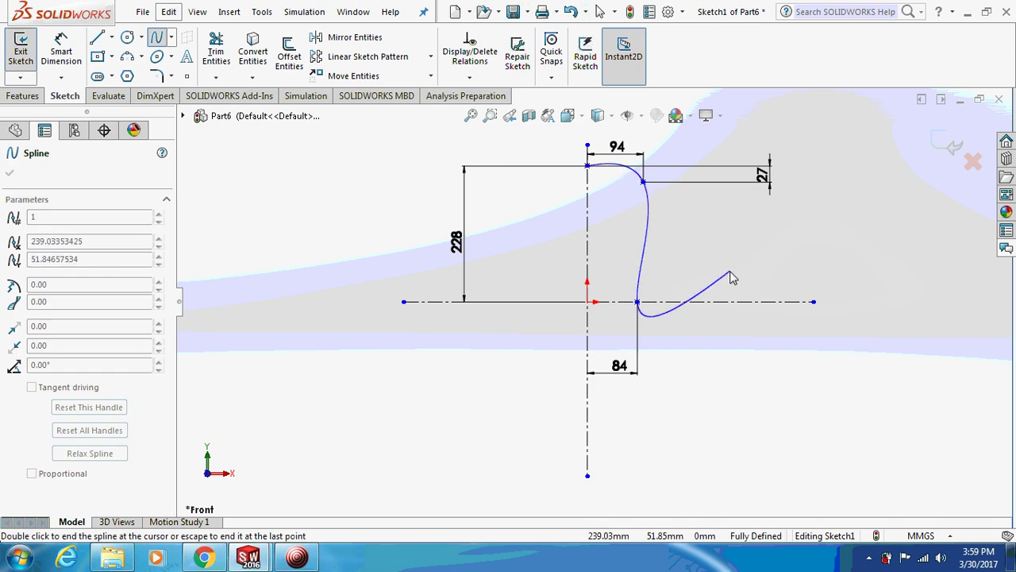
right_click(730, 268)
click(739, 280)
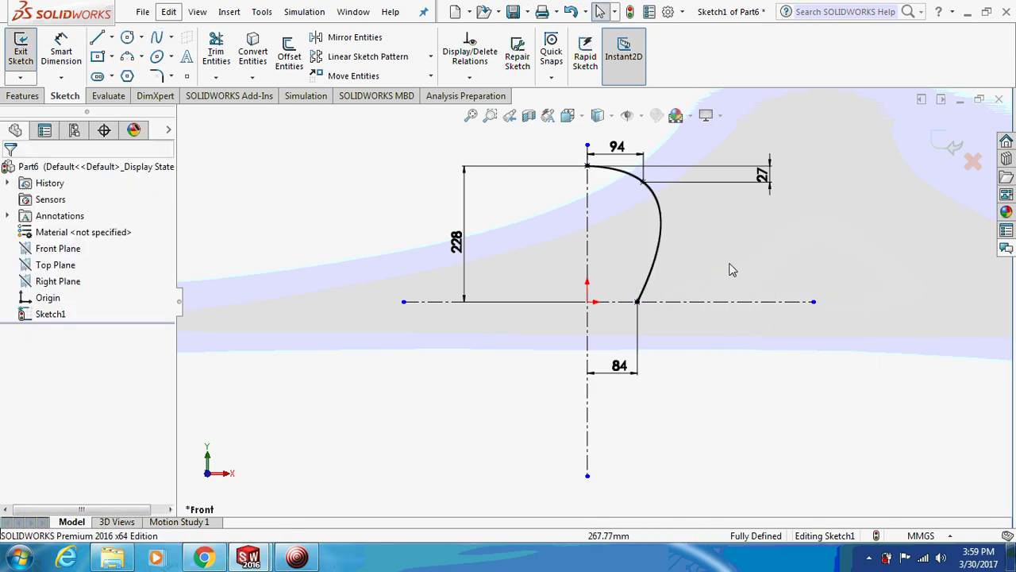
Adjust the tangency handle at the spline's lower end to bulge the curve slightly outward, and close the sketch.
click(658, 268)
click(653, 270)
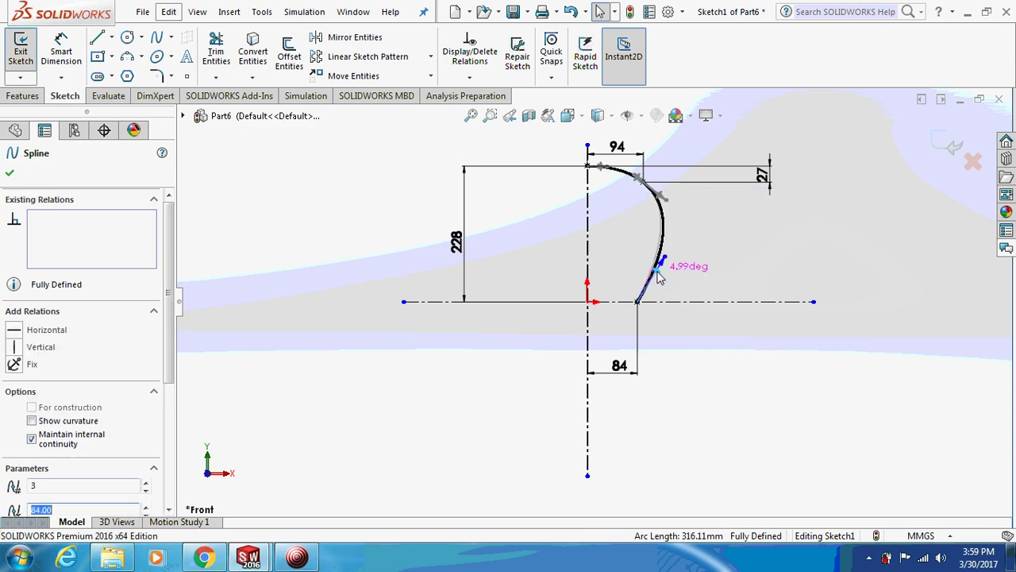
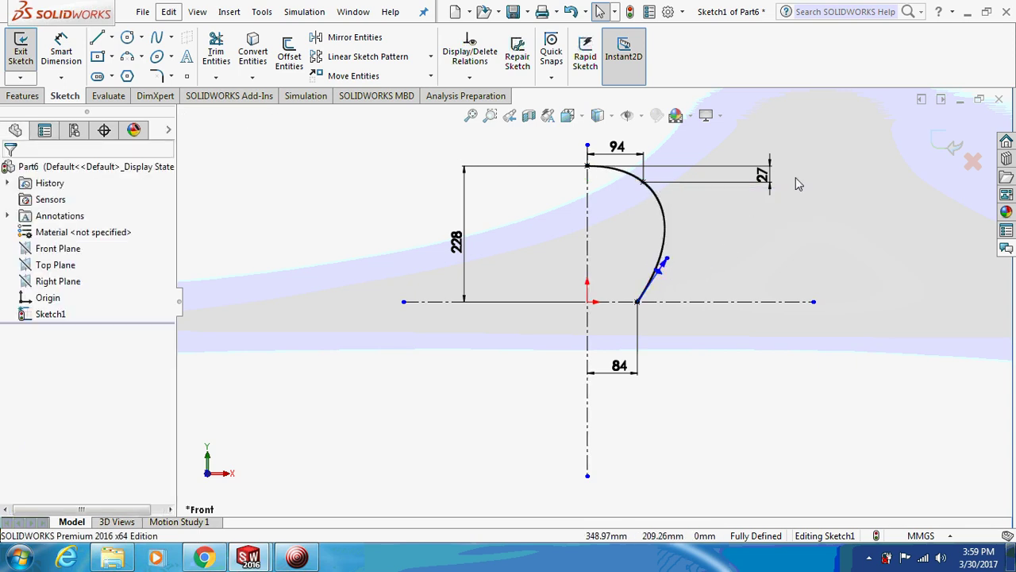
click(955, 149)
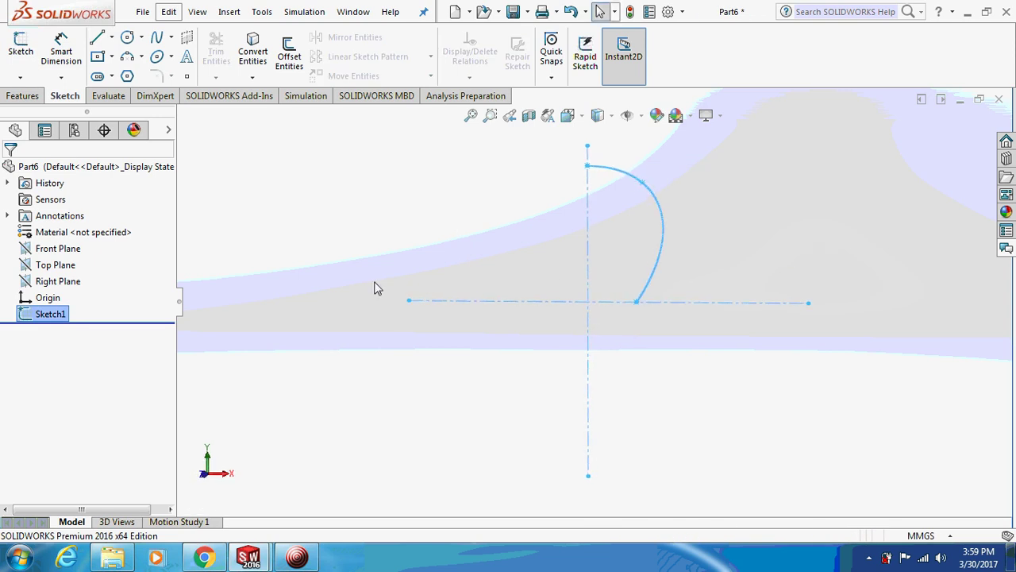
Start a new sketch on the Front Plane for the opposite half of the profile.
click(194, 287)
click(67, 254)
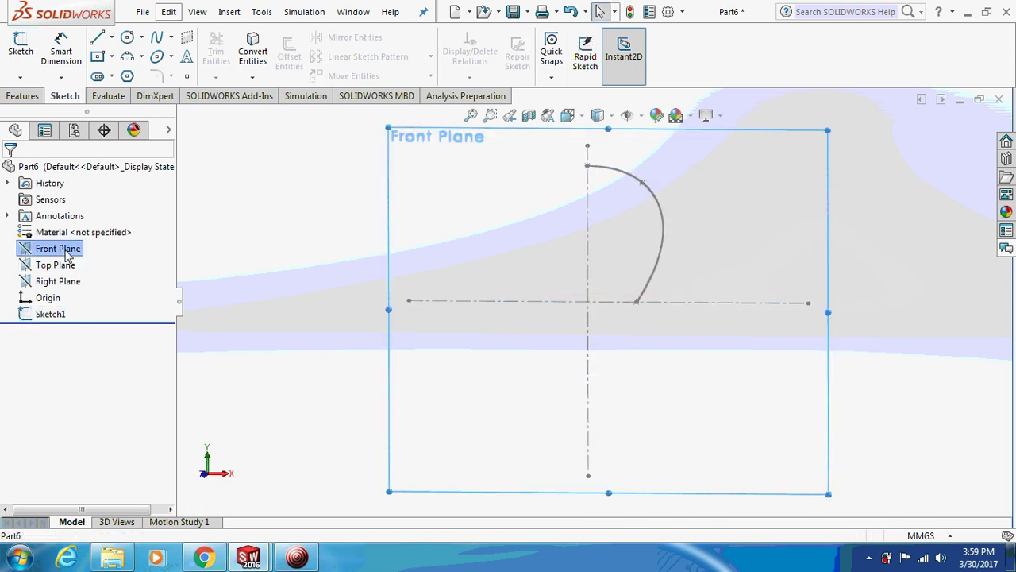
right_click(68, 254)
click(77, 230)
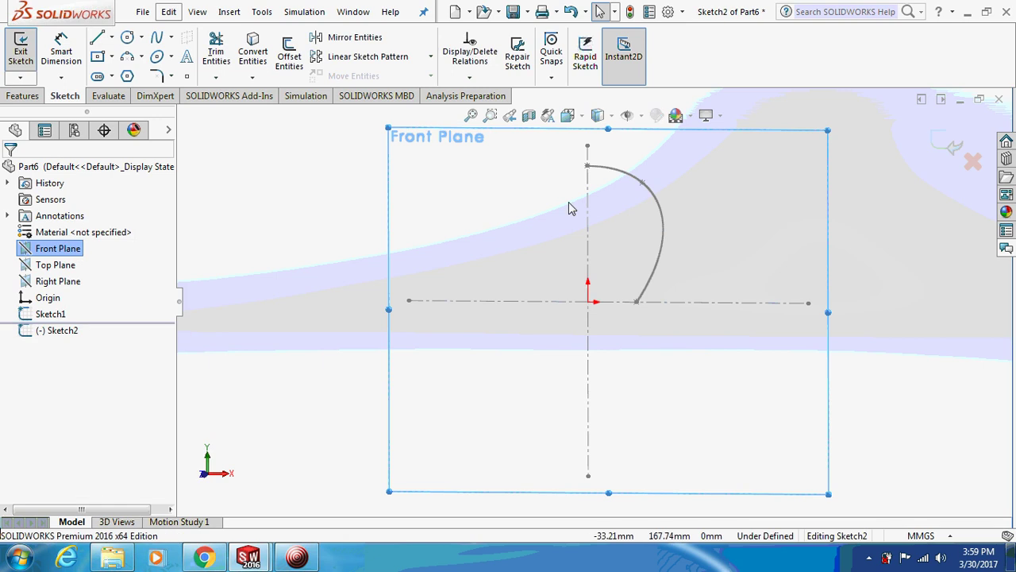
click(297, 559)
click(182, 156)
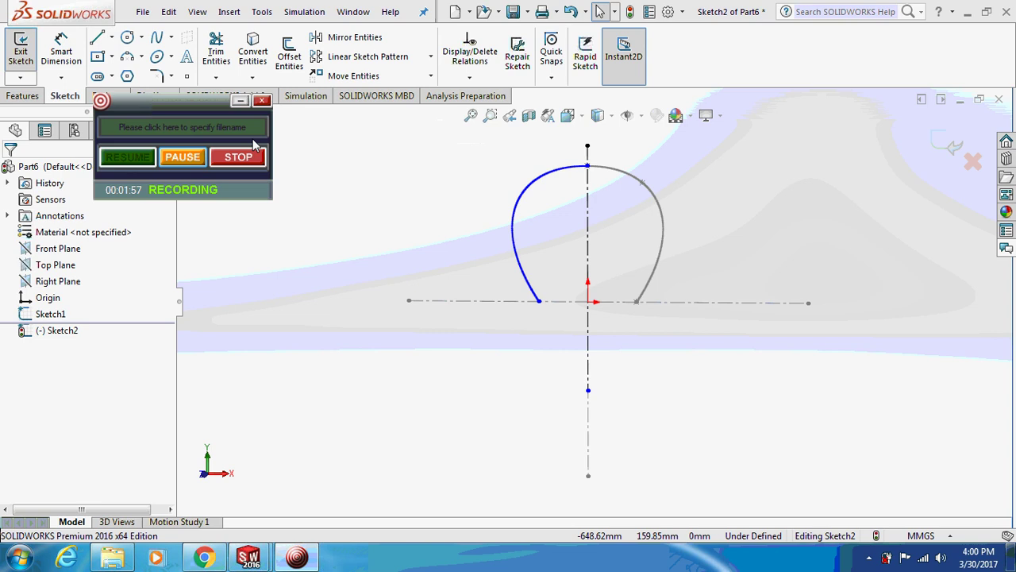
click(241, 101)
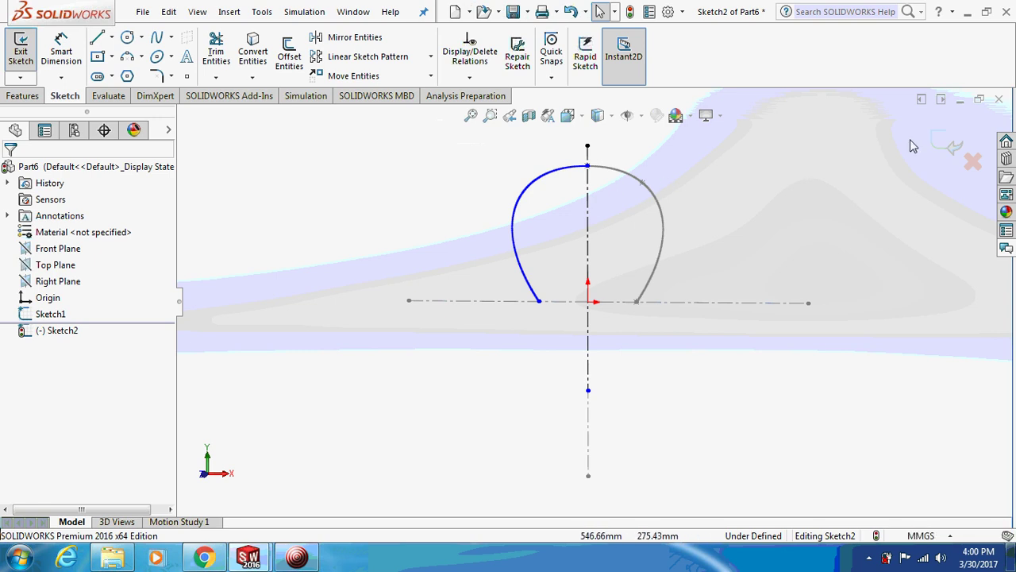
Close the Front Plane sketch containing the mirrored spline half and start a new sketch on the Right Plane.
click(952, 146)
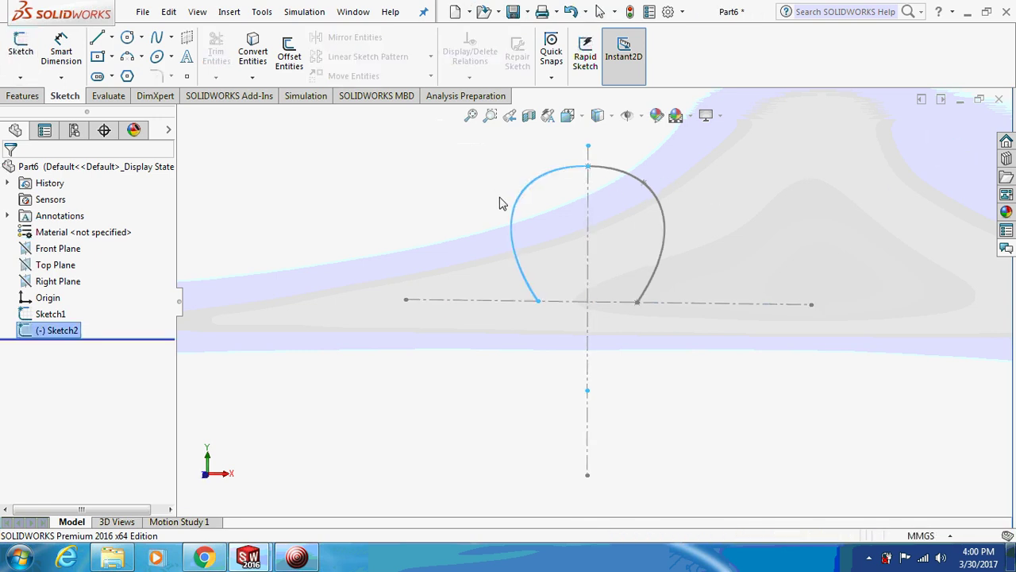
click(351, 181)
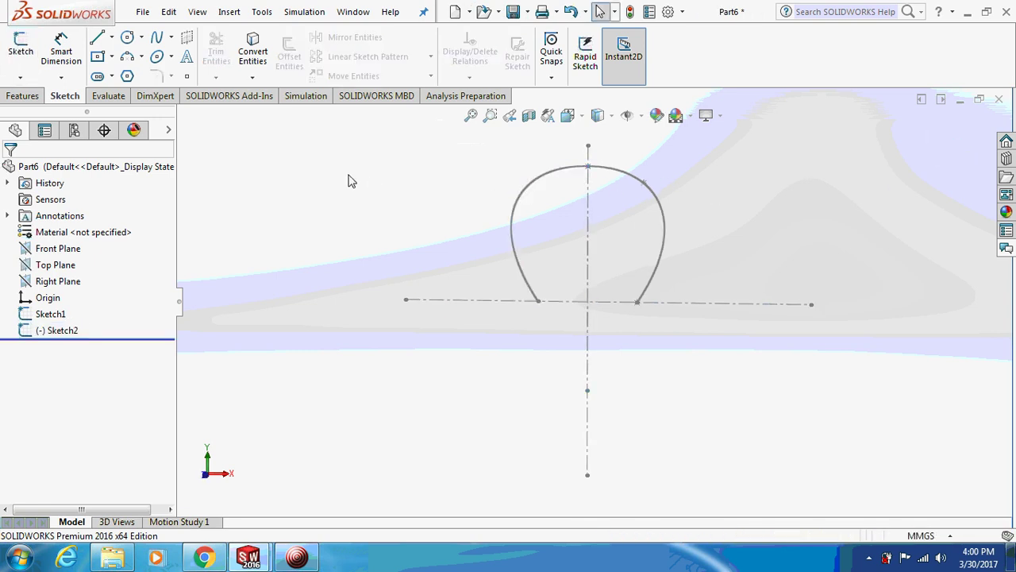
right_click(46, 281)
key(Escape)
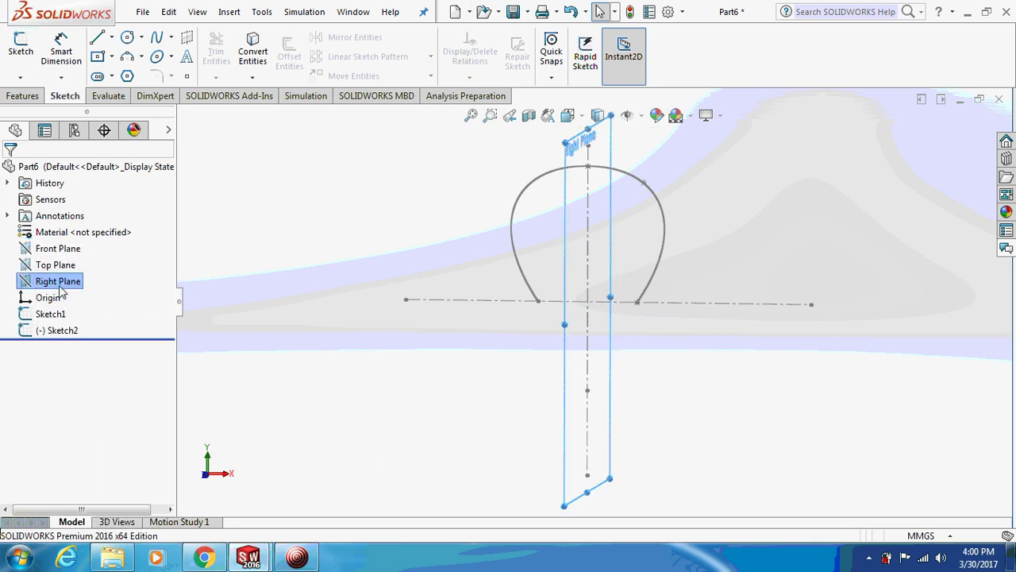
right_click(66, 288)
click(77, 267)
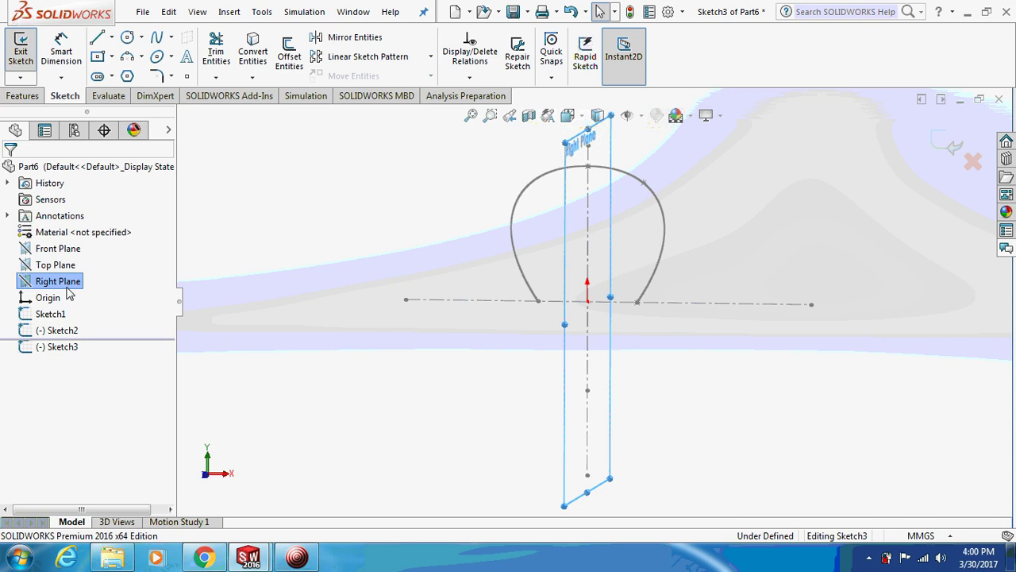
right_click(68, 287)
click(132, 267)
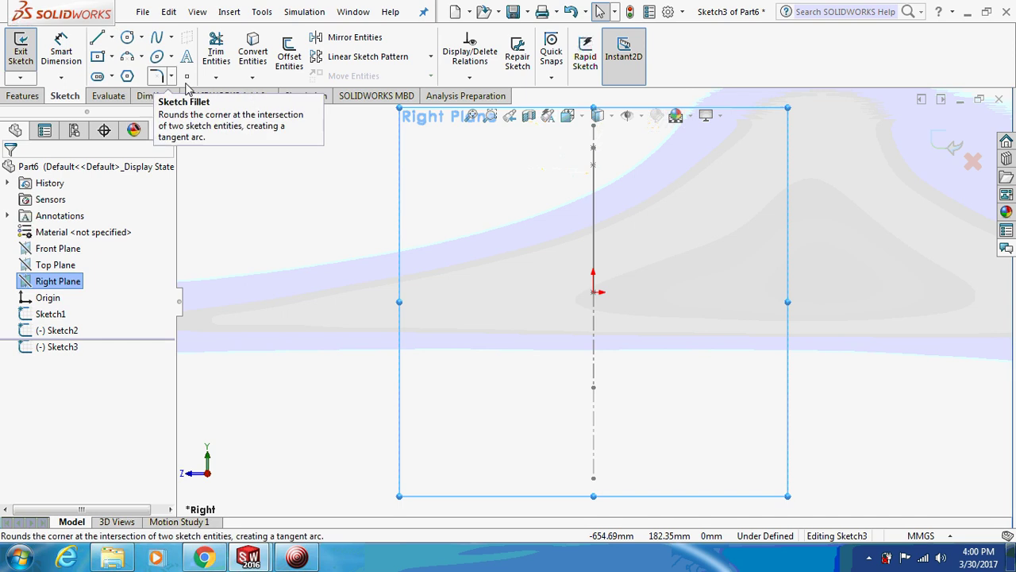
click(309, 560)
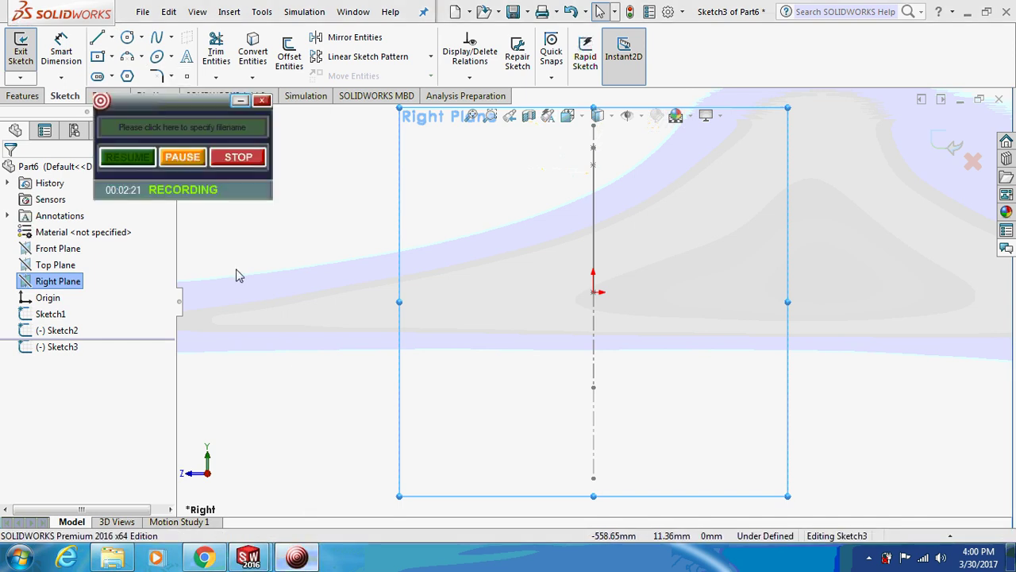
click(179, 157)
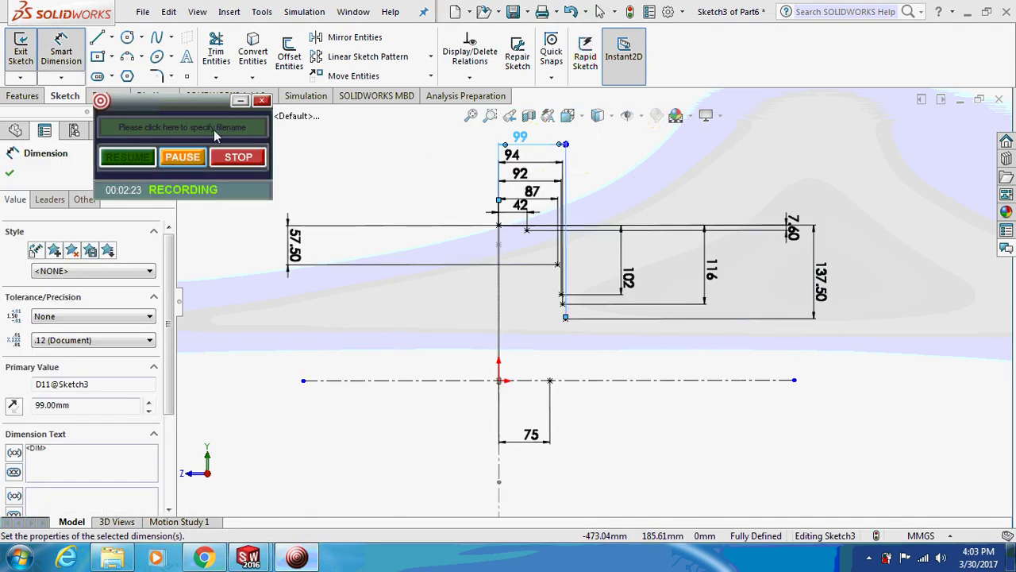
click(239, 102)
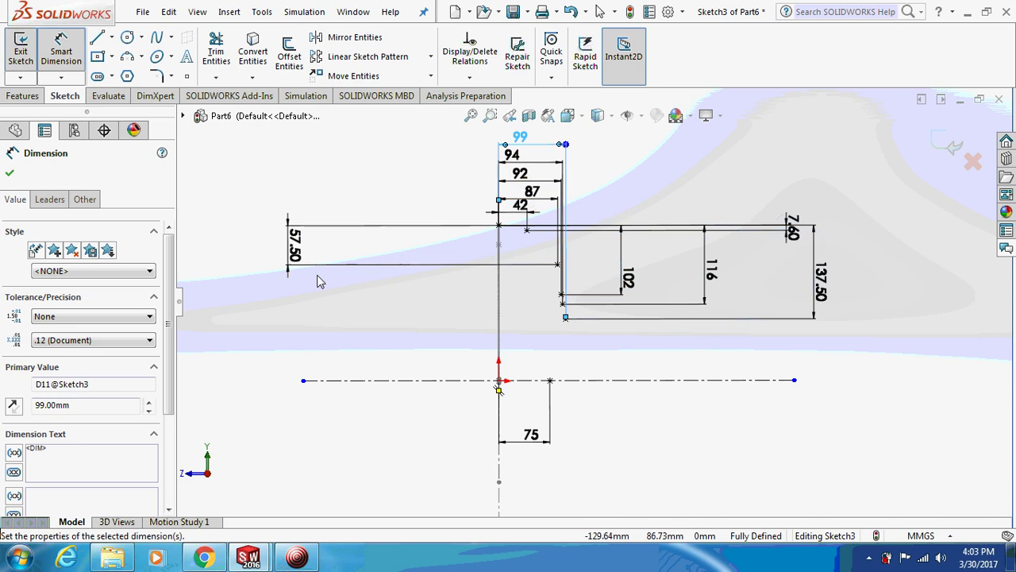
Draw a spline from the top point through the five offset points to the 75 mm point on the horizontal centerline, and close the sketch.
click(156, 37)
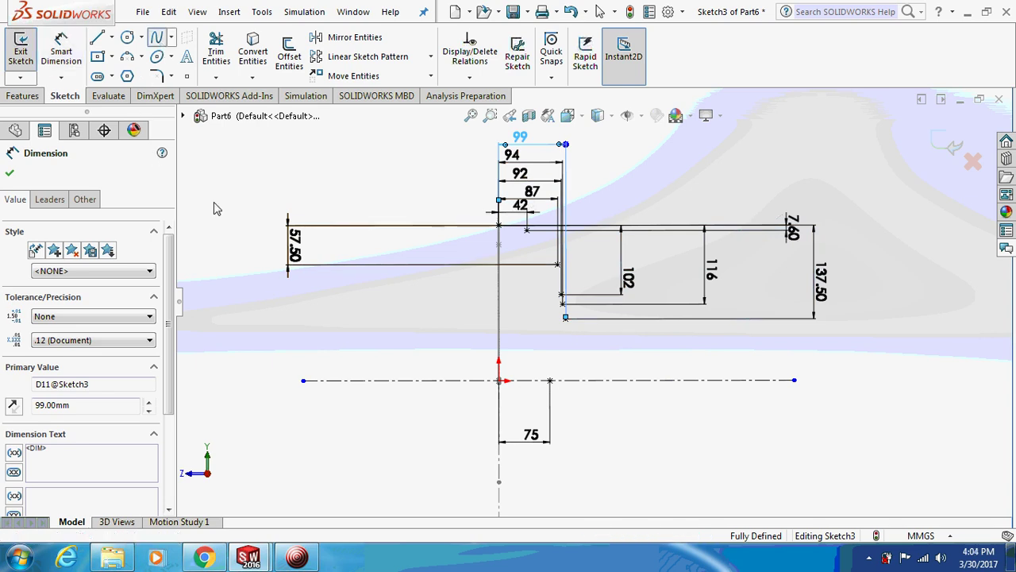
click(498, 228)
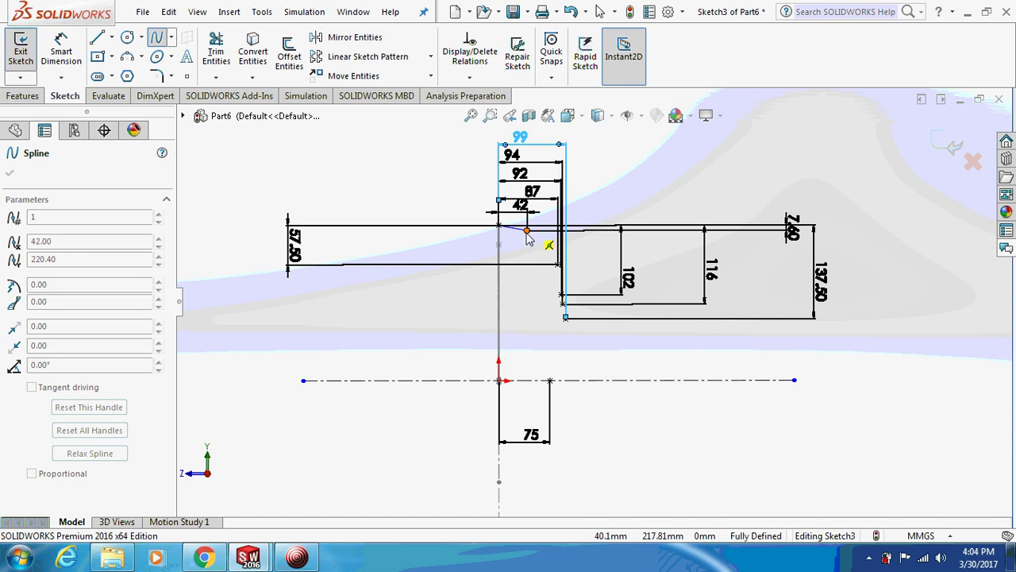
click(528, 231)
click(558, 266)
click(561, 294)
click(563, 304)
click(565, 318)
click(550, 380)
right_click(651, 375)
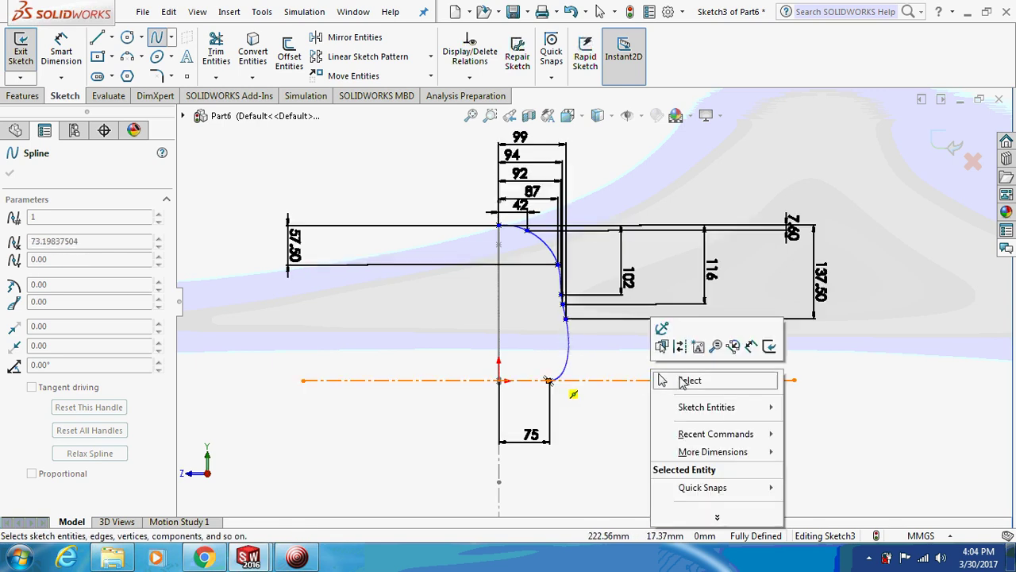
click(685, 379)
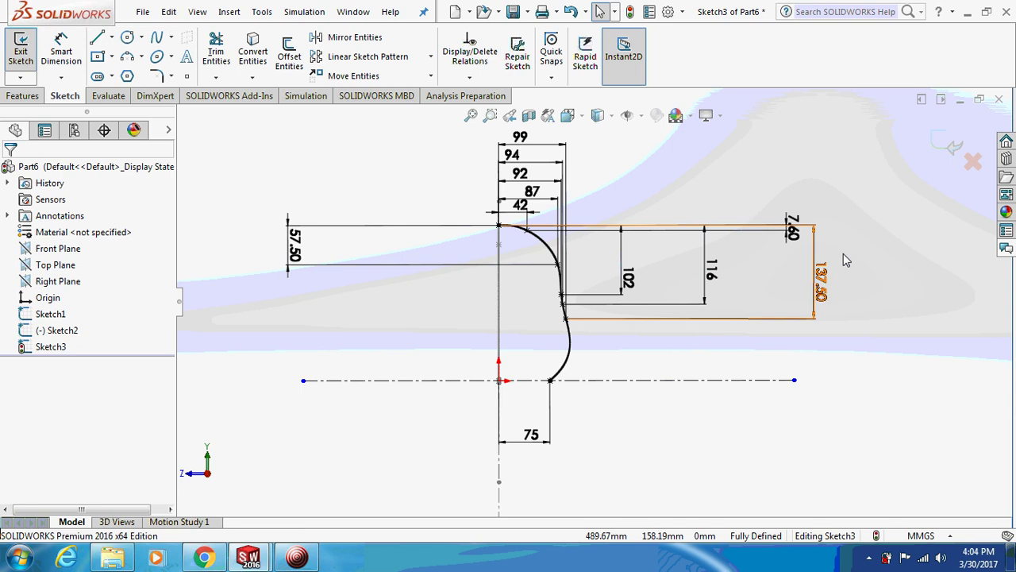
click(955, 144)
click(655, 226)
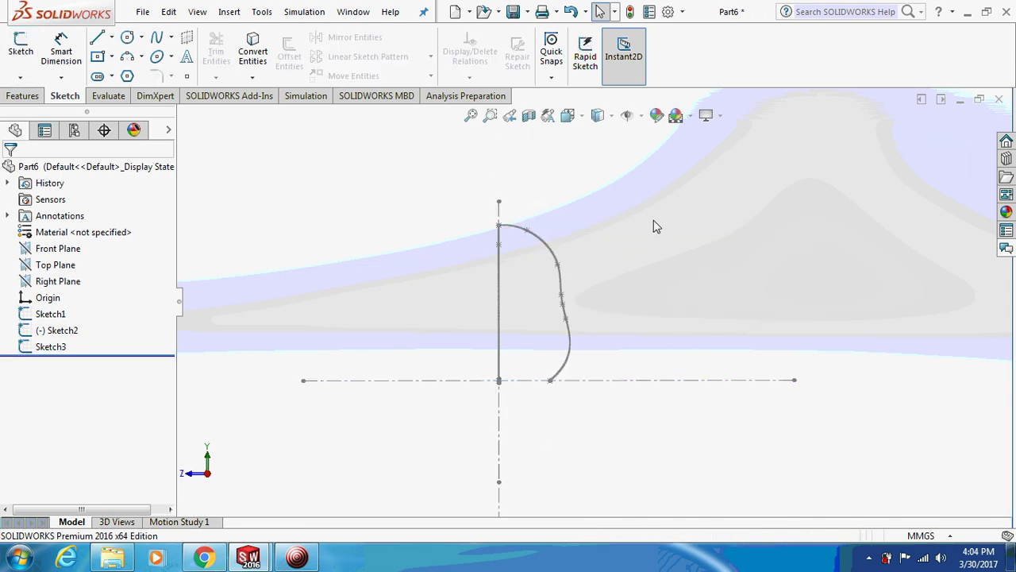
Start another sketch on the Right Plane for the opposite half of the side profile.
right_click(57, 286)
click(67, 266)
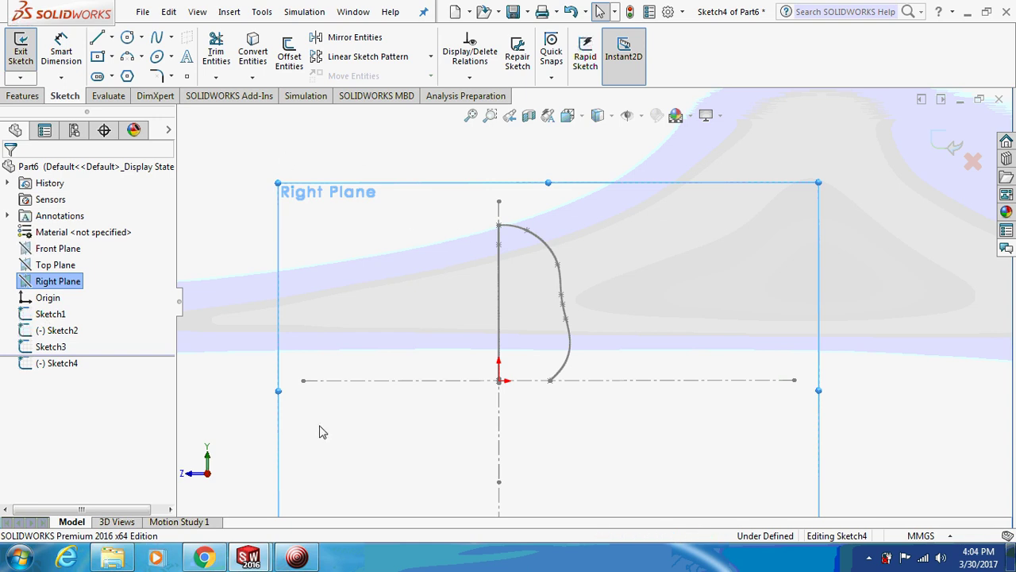
click(297, 556)
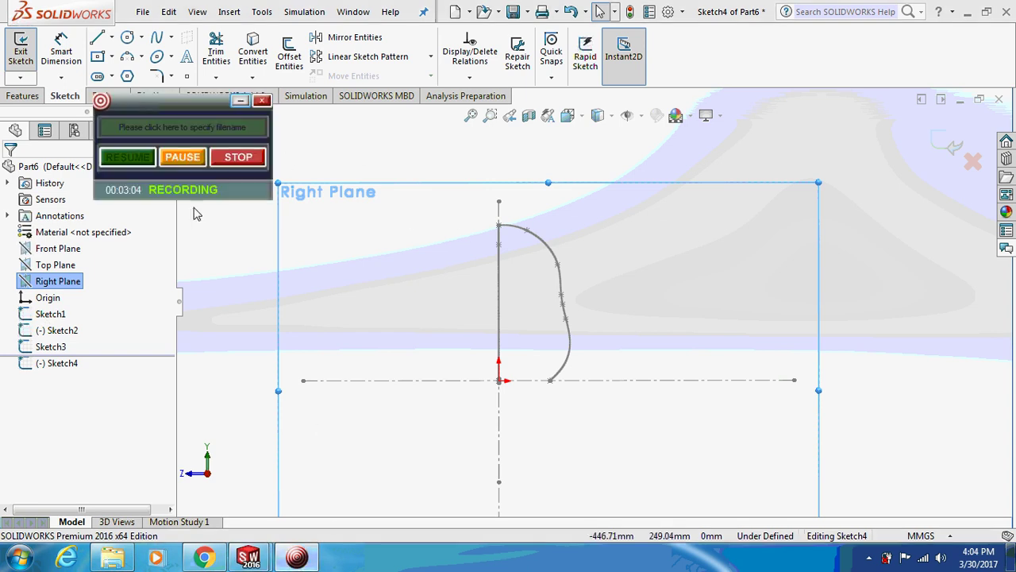
click(199, 157)
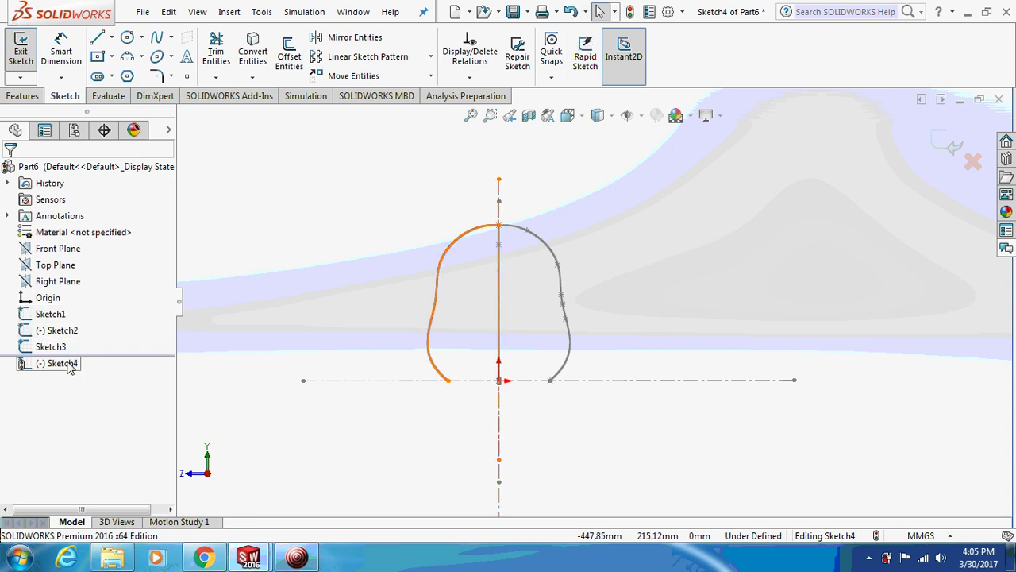
Close the Right Plane sketch containing the mirrored side spline and start a new sketch on the Top Plane.
mouse_move(288, 313)
middle_down()
mouse_move(332, 316)
mouse_move(317, 317)
mouse_move(368, 275)
middle_up()
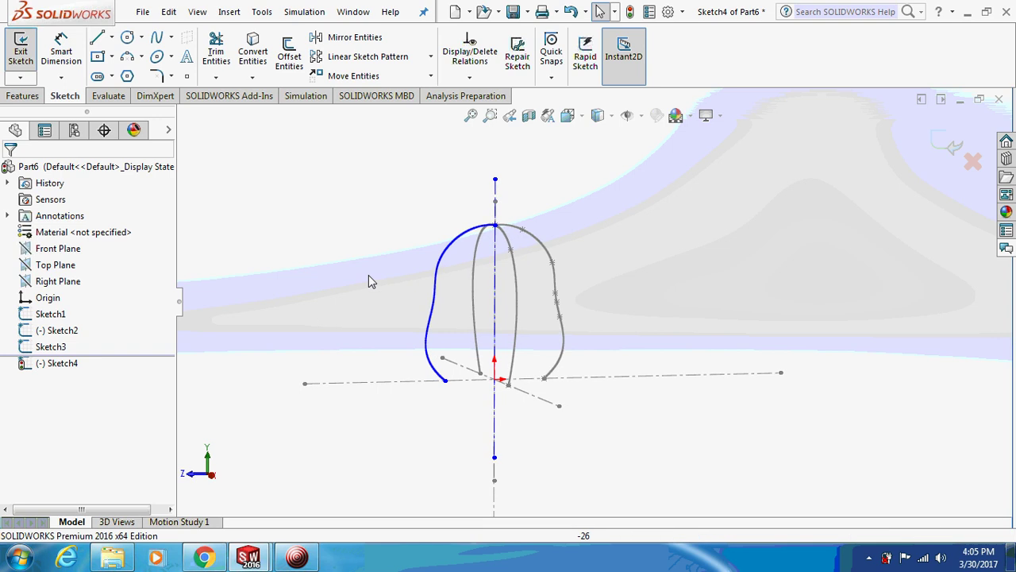
click(945, 147)
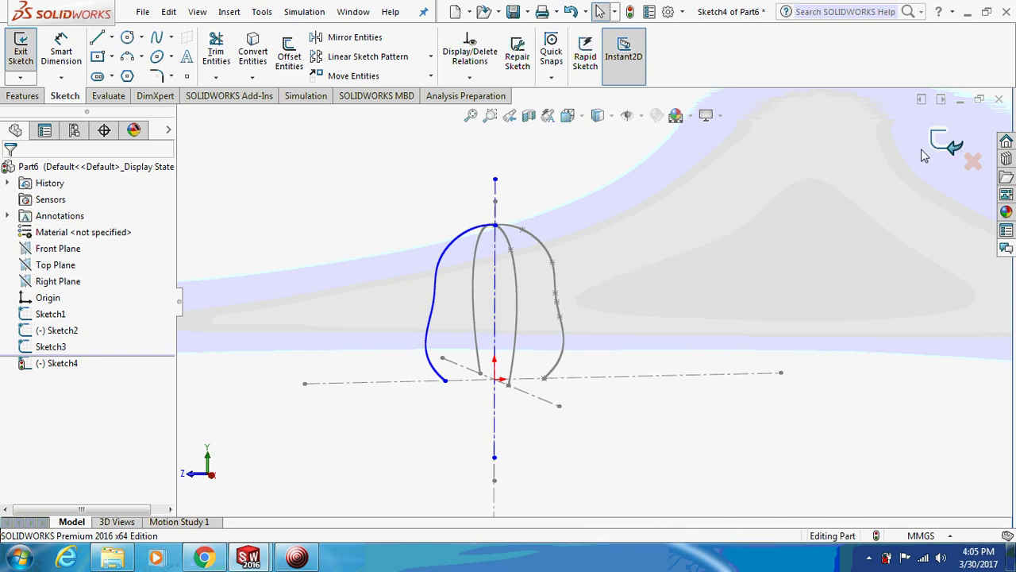
click(35, 264)
right_click(36, 264)
click(34, 251)
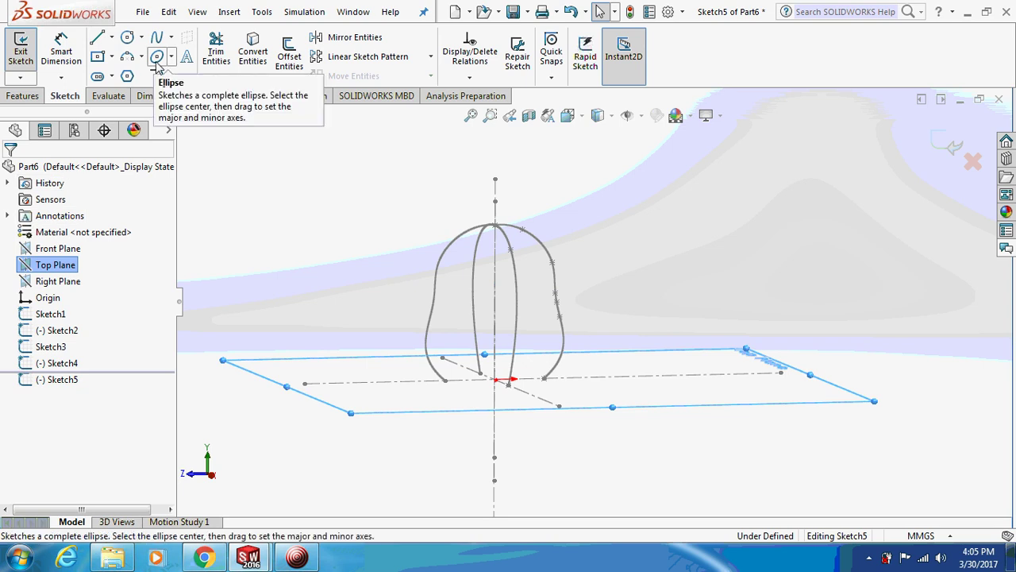
Draw an ellipse centered on the origin, with one radius of 75 mm to the side profile's endpoint and the other reaching the front profile's endpoint.
mouse_move(302, 195)
middle_down()
mouse_move(341, 236)
mouse_move(331, 318)
middle_up()
key(e)
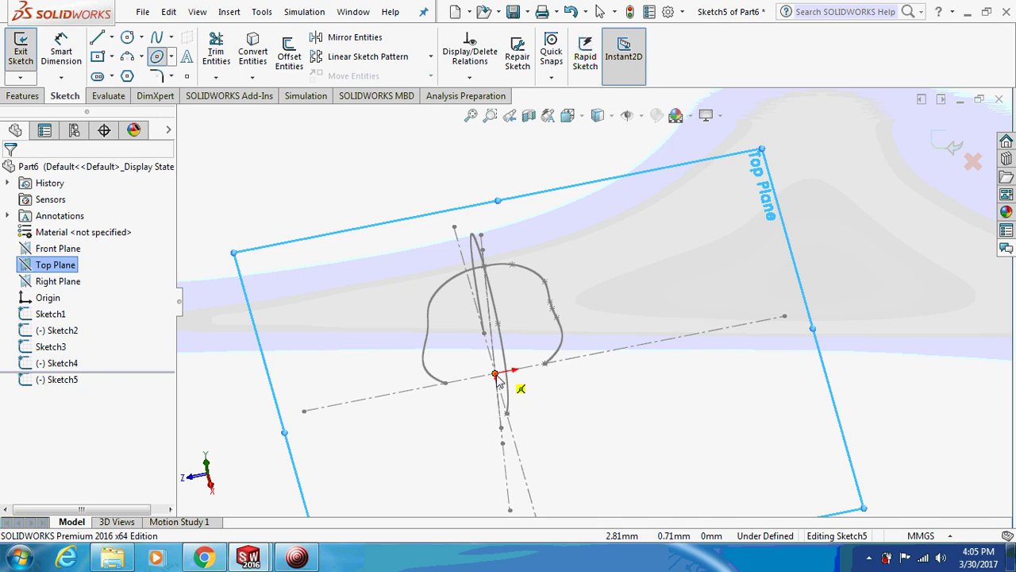
click(495, 373)
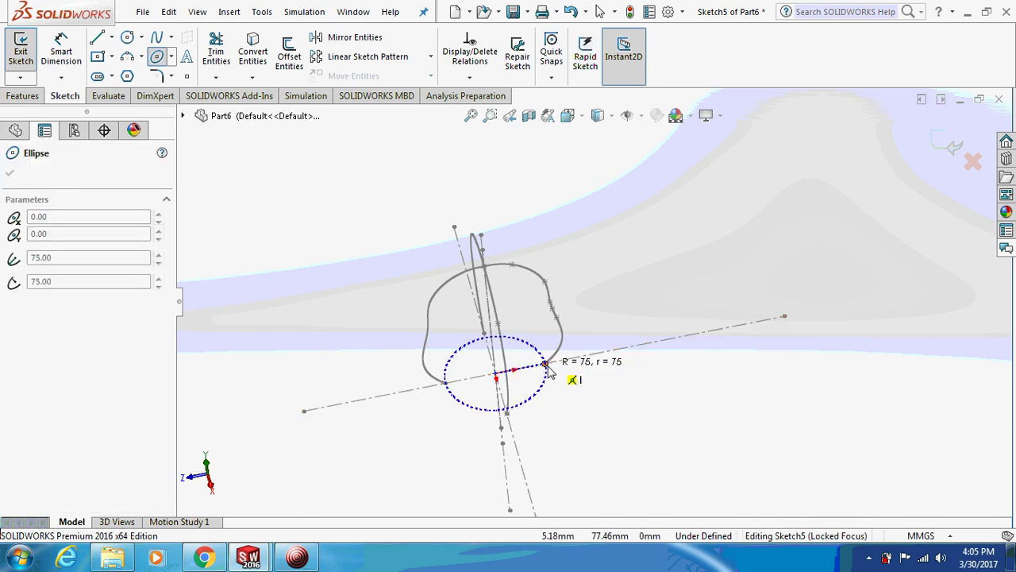
click(548, 373)
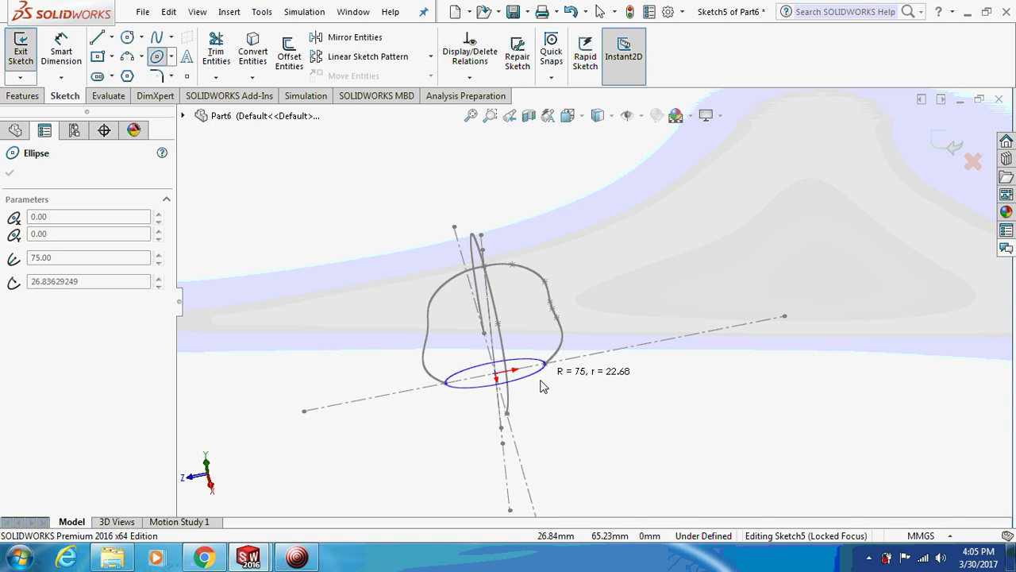
click(507, 415)
right_click(529, 393)
click(560, 409)
Add a Pierce relation between the ellipse's free axis point and the front profile's spline to fully define the base ellipse.
mouse_move(506, 363)
middle_down()
mouse_move(504, 347)
mouse_move(549, 318)
mouse_move(627, 289)
middle_up()
scroll(504, 347, down, 3)
scroll(627, 288, down, 5)
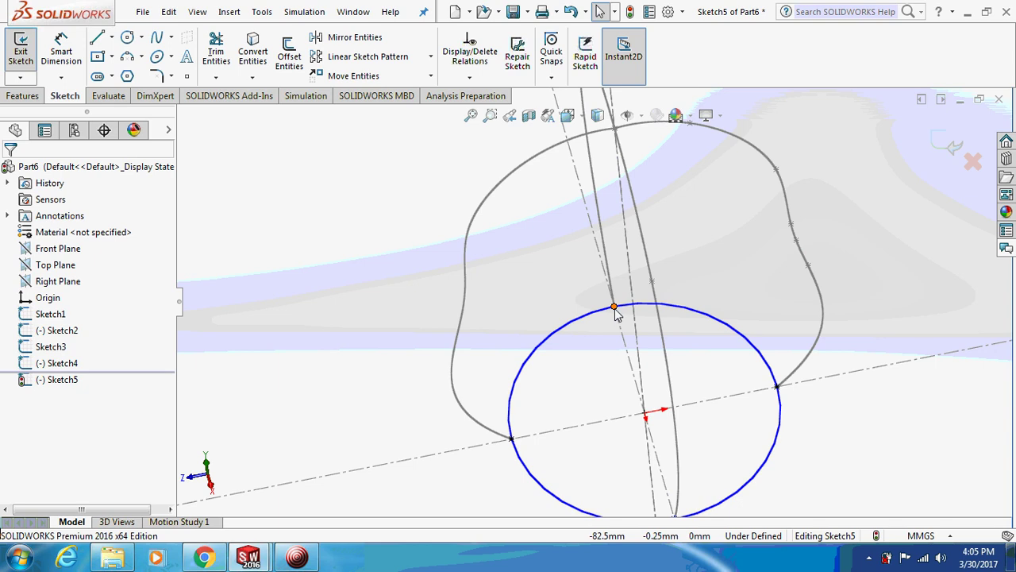
click(614, 308)
ctrl+click(609, 273)
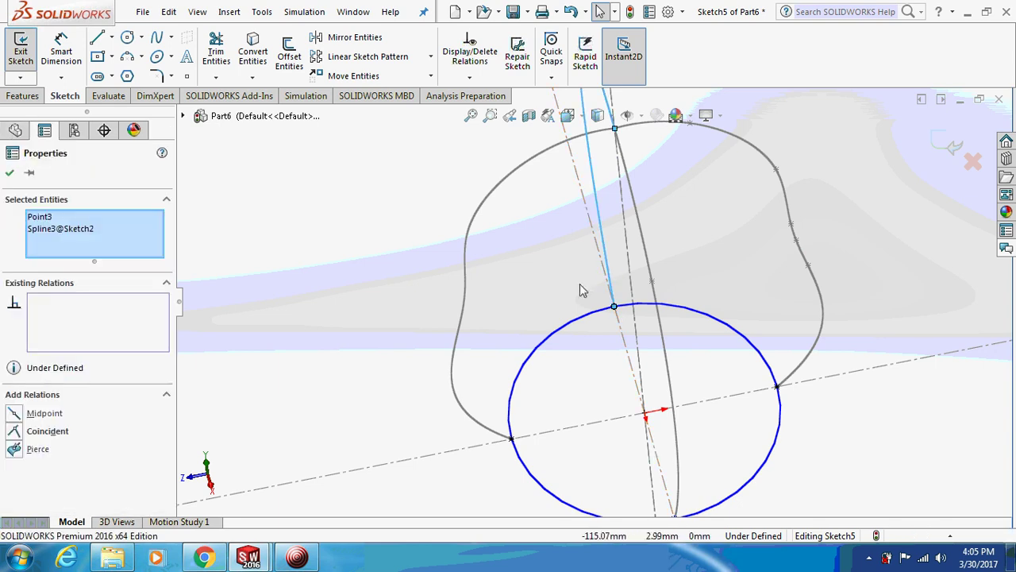
click(16, 449)
click(336, 370)
key(f)
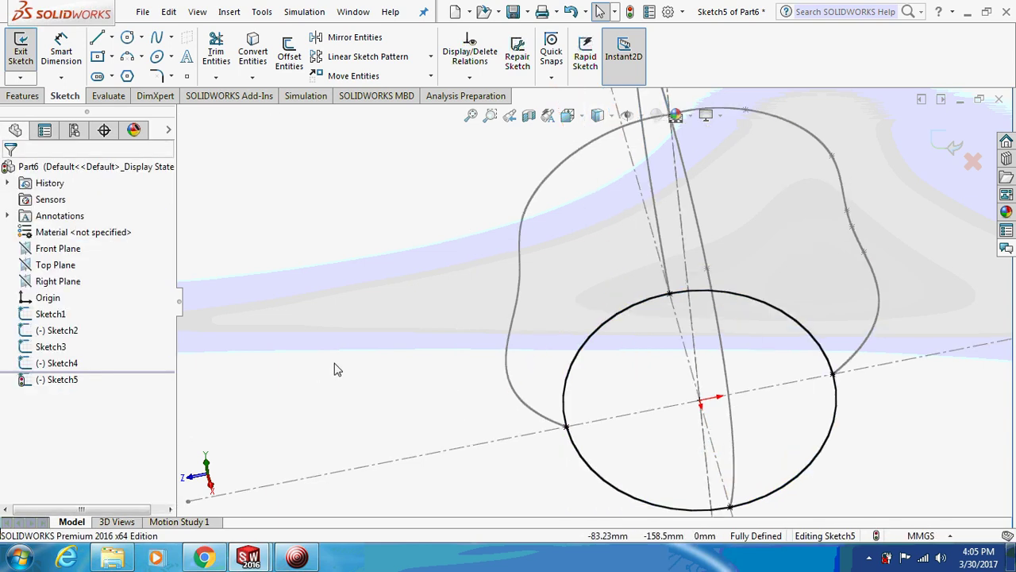
Close the ellipse sketch and start a Boundary Surface with the base ellipse as the Direction 1 curve.
mouse_move(334, 369)
middle_down()
mouse_move(405, 351)
mouse_move(352, 323)
middle_up()
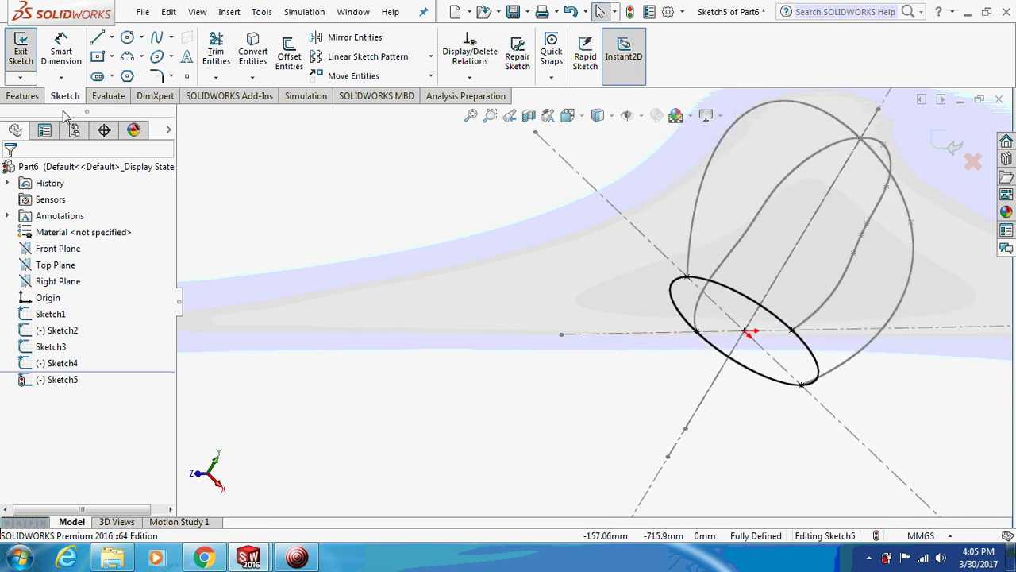
click(20, 96)
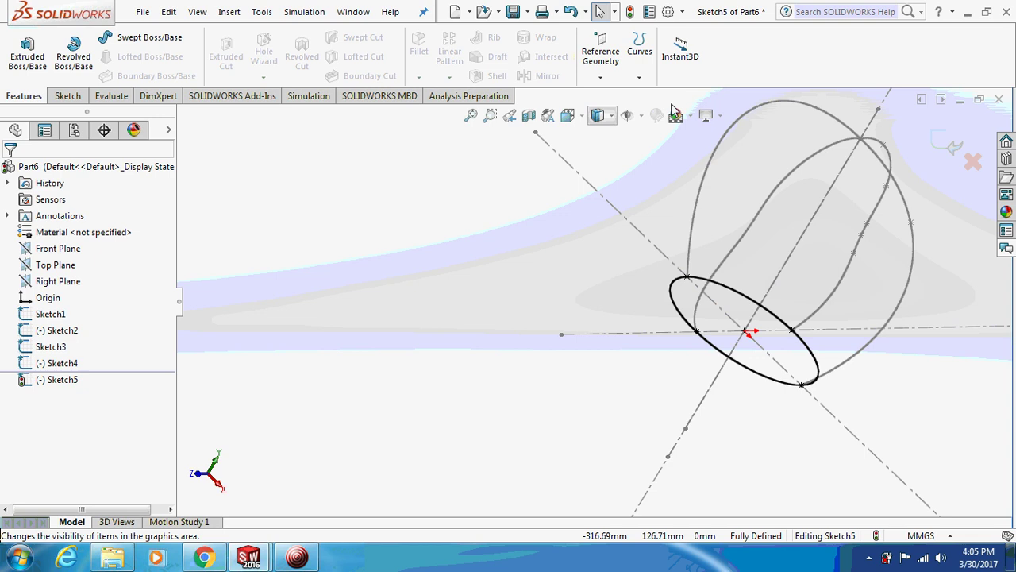
click(952, 150)
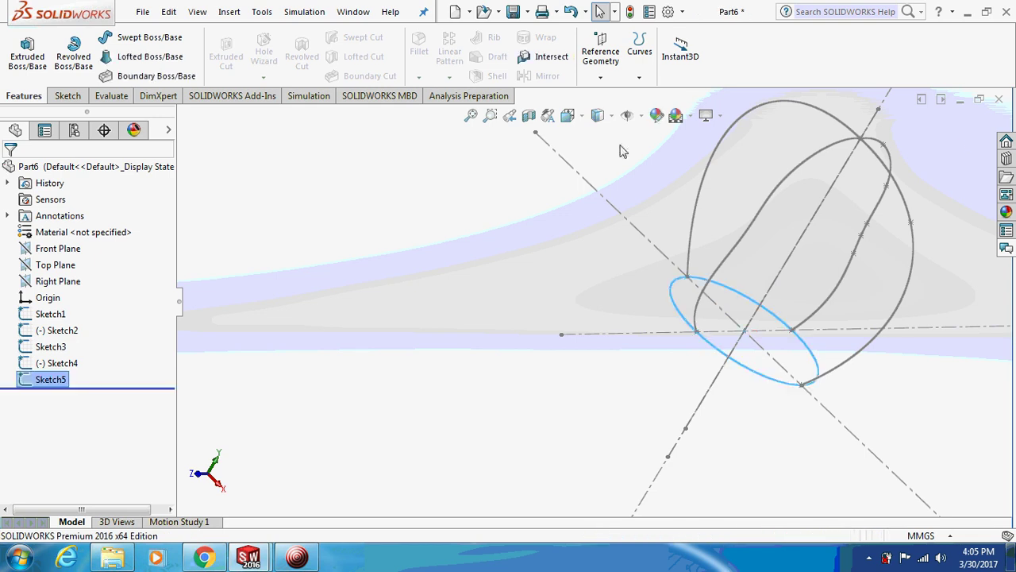
click(230, 12)
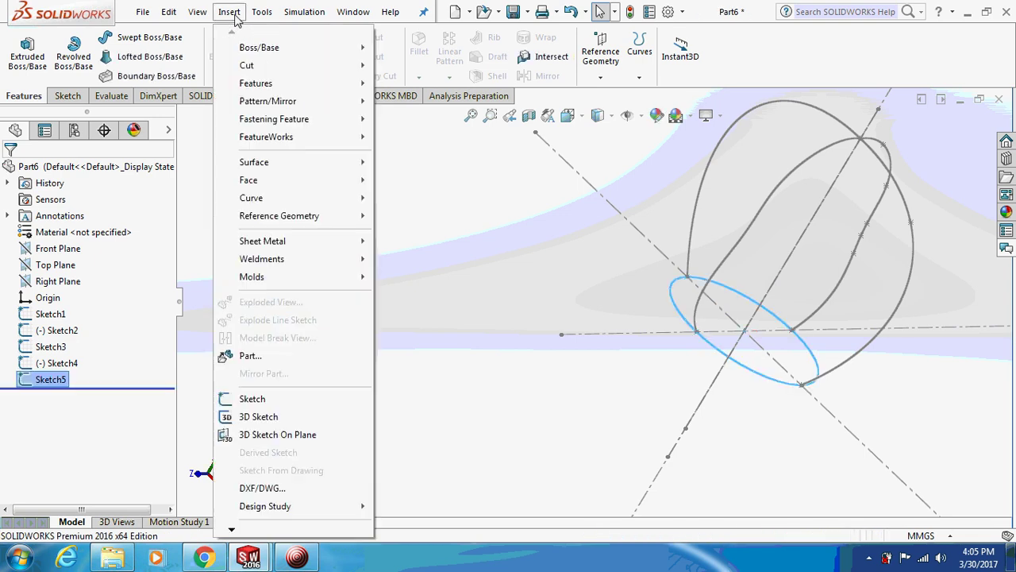
mouse_move(261, 162)
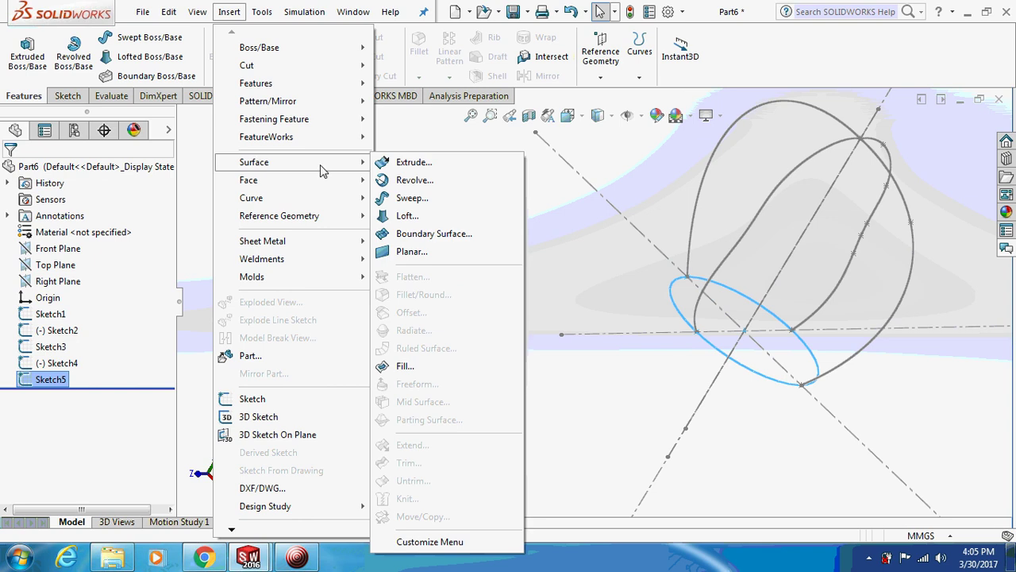
click(434, 233)
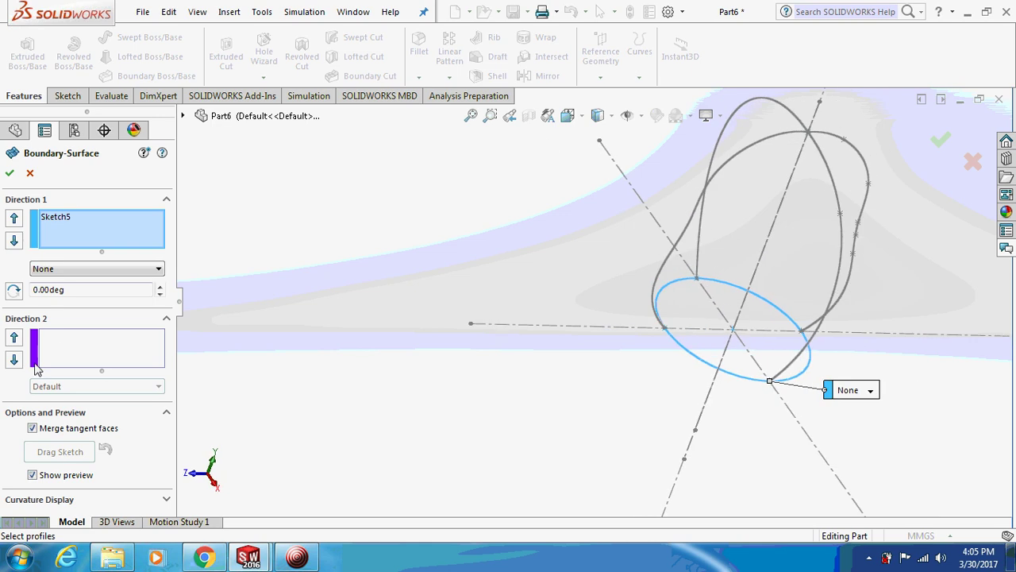
Use the four front and side profile sketches as Direction 2 curves and create the boundary surface.
click(37, 364)
click(64, 229)
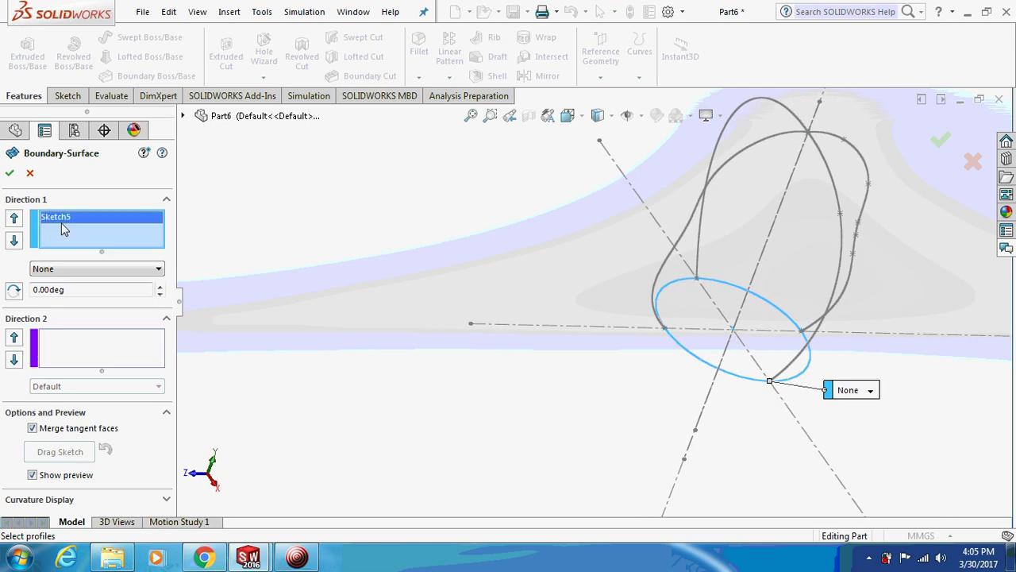
click(70, 361)
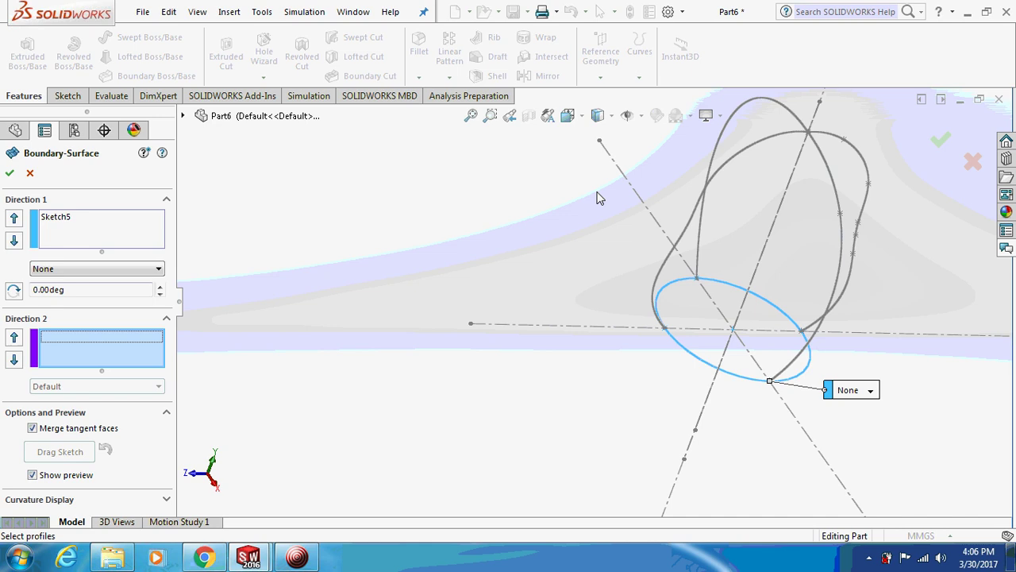
click(701, 203)
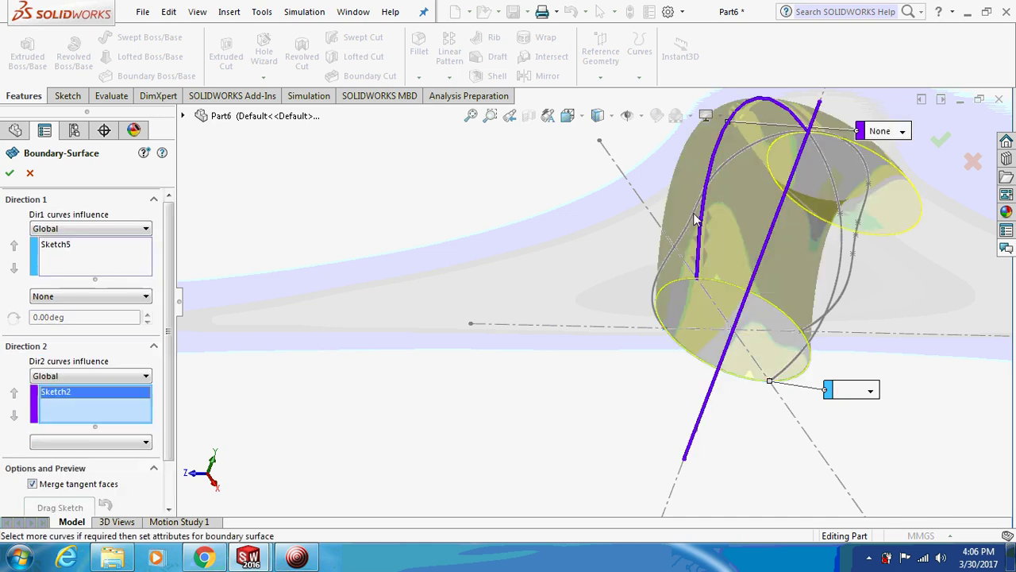
click(693, 225)
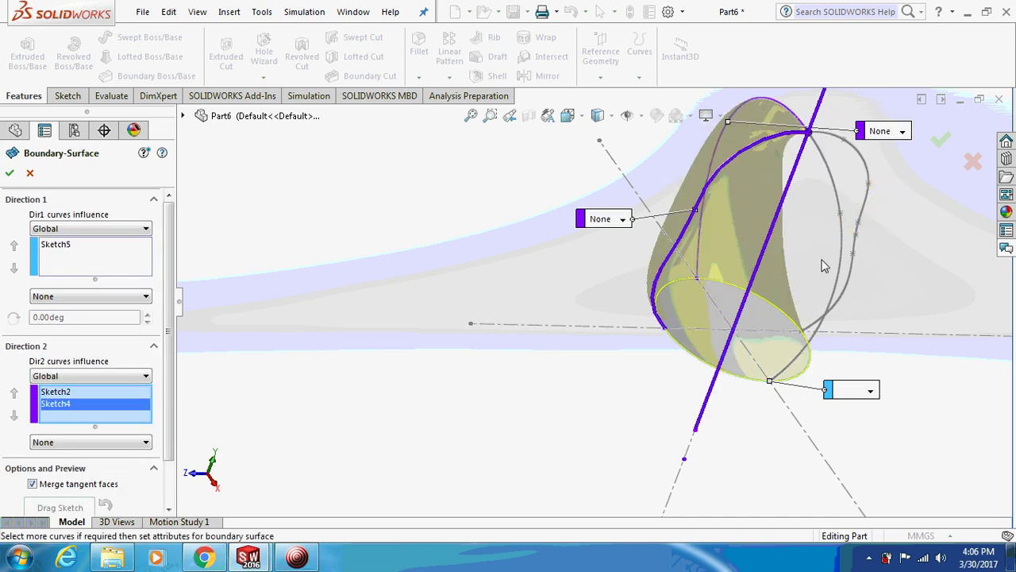
click(839, 186)
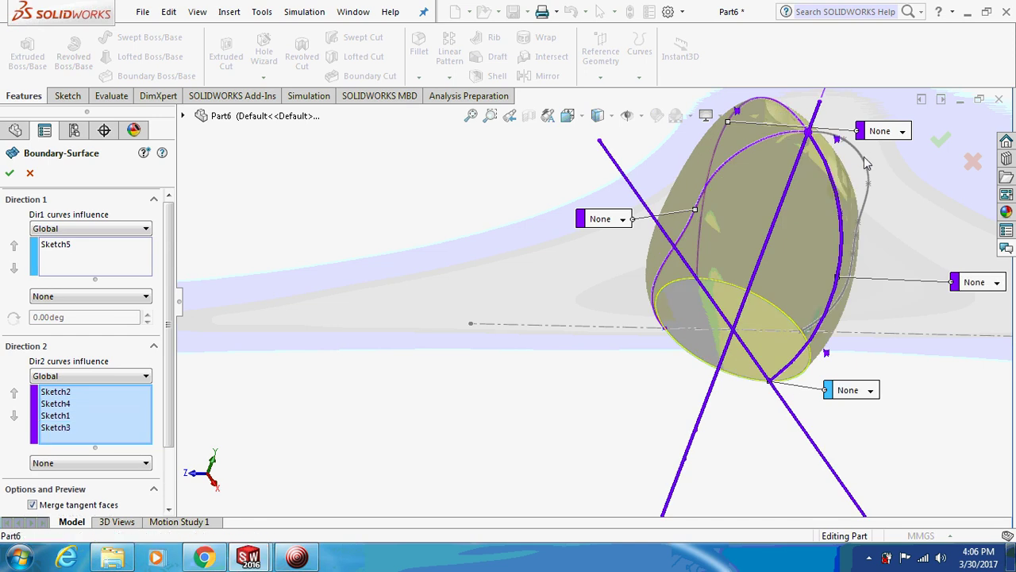
click(866, 165)
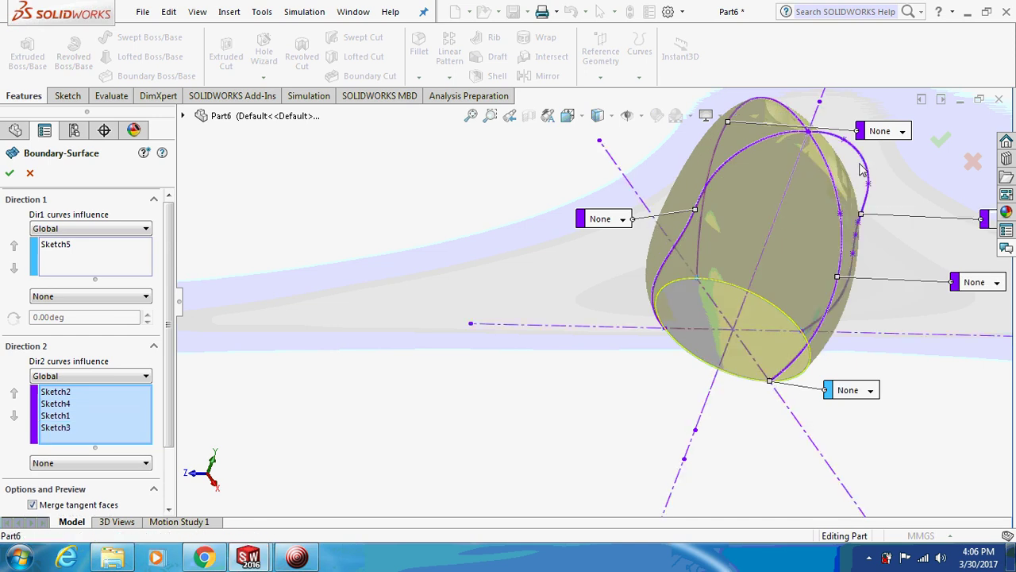
click(10, 174)
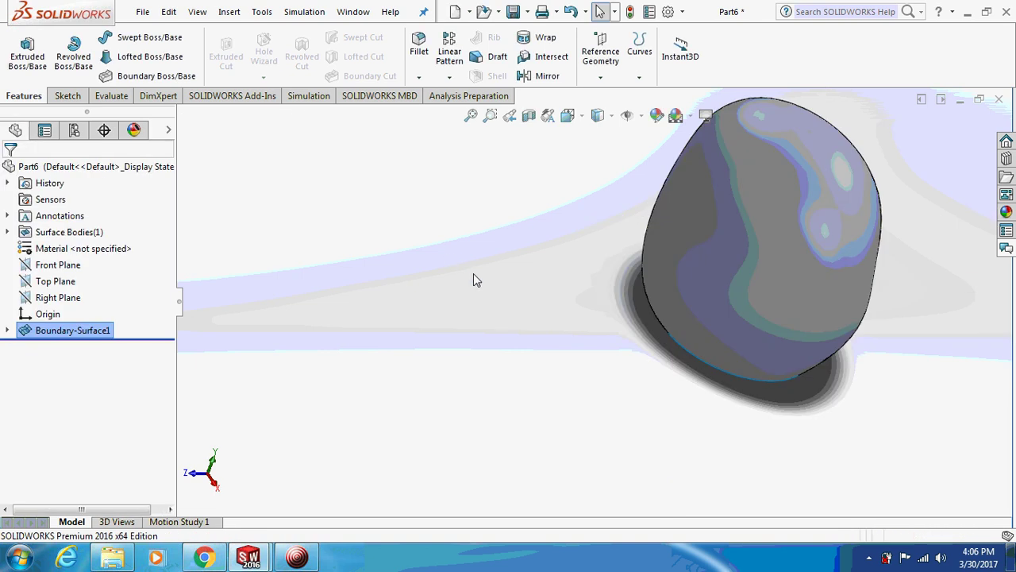
Start a new sketch on the Front Plane and turn the view normal to it.
middle_drag(612, 334, 509, 306)
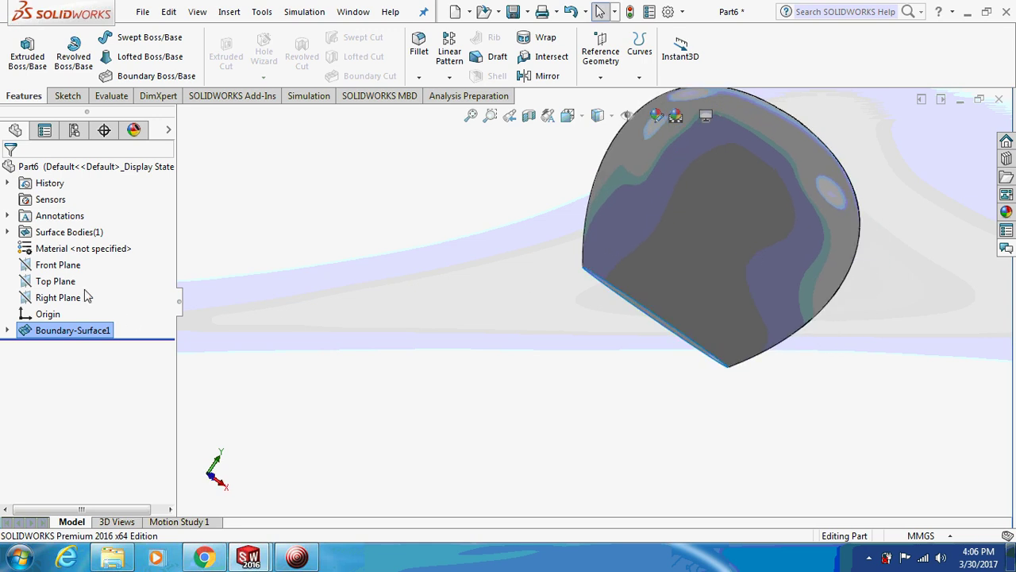
middle_drag(415, 291, 421, 371)
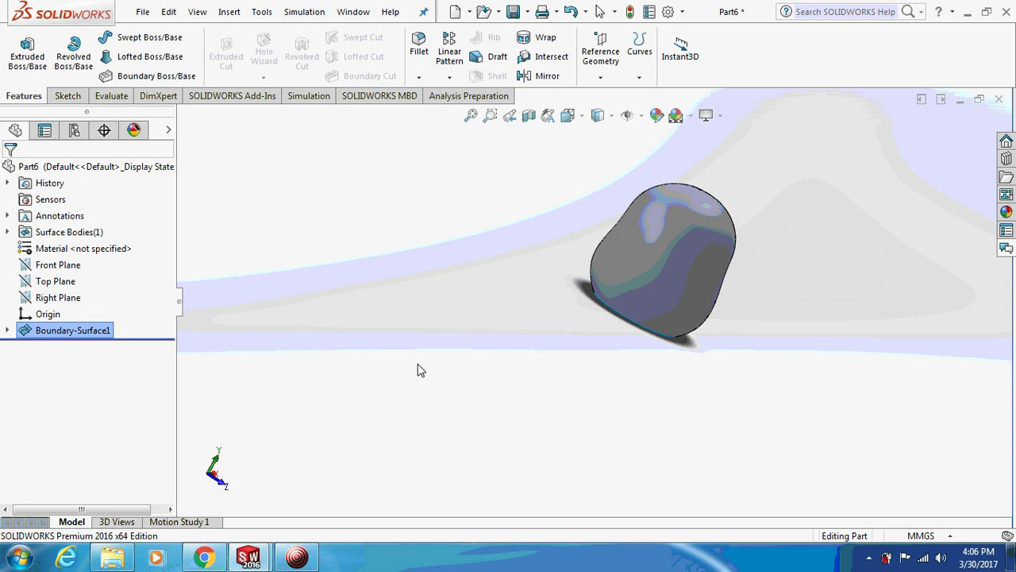
click(63, 297)
middle_drag(392, 279, 381, 337)
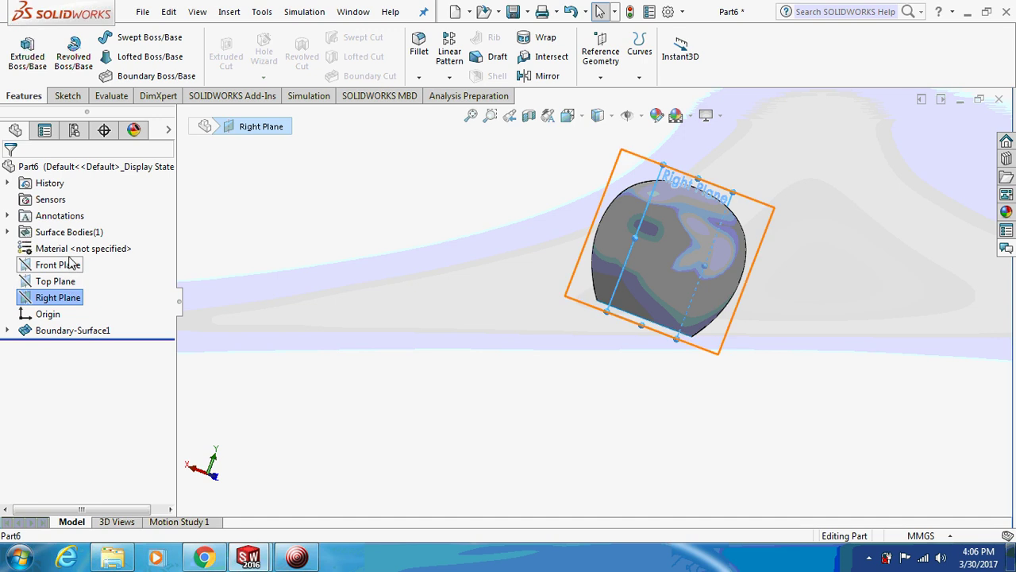
click(71, 265)
middle_drag(519, 270, 624, 357)
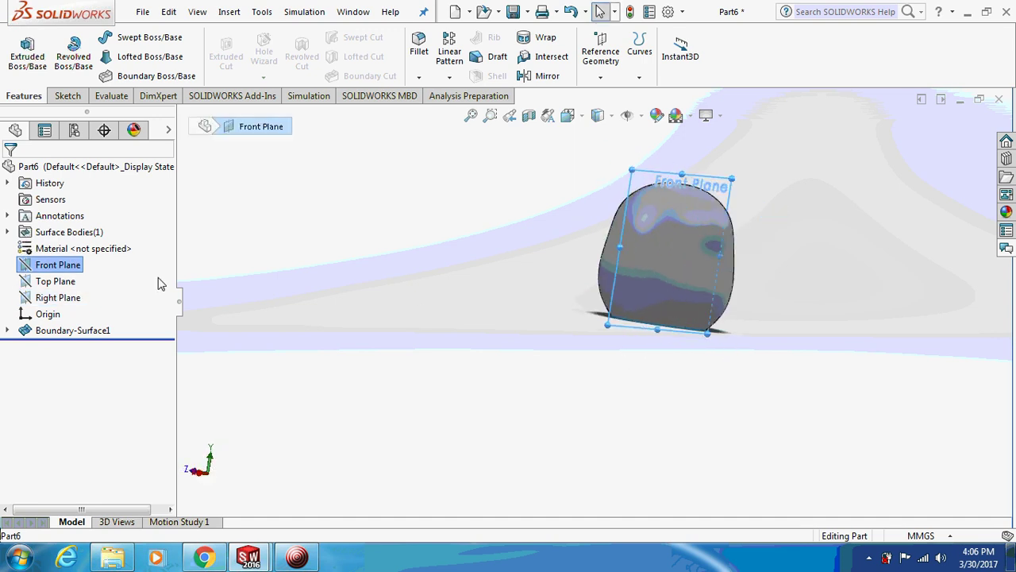
right_click(24, 265)
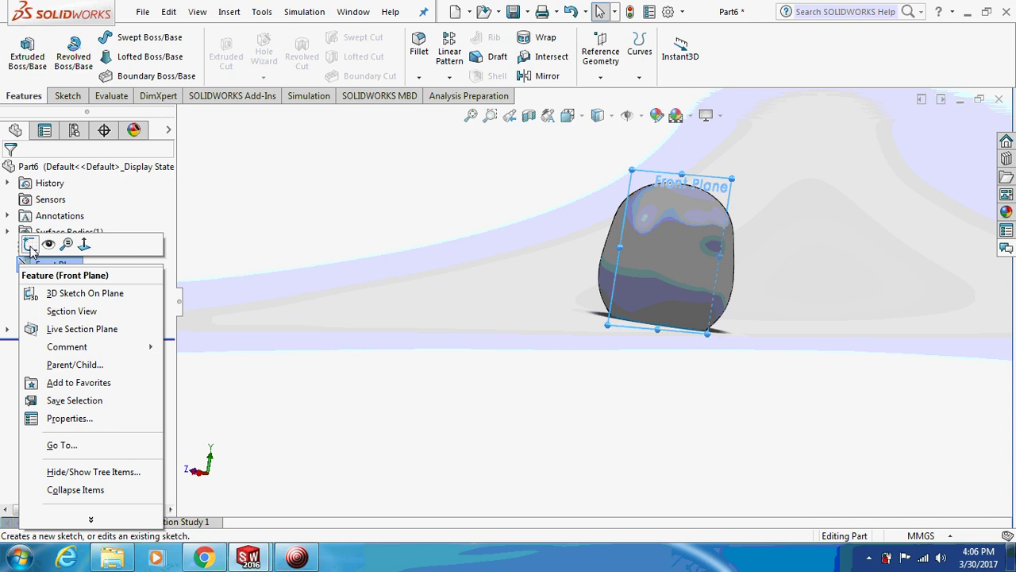
click(30, 244)
right_click(56, 270)
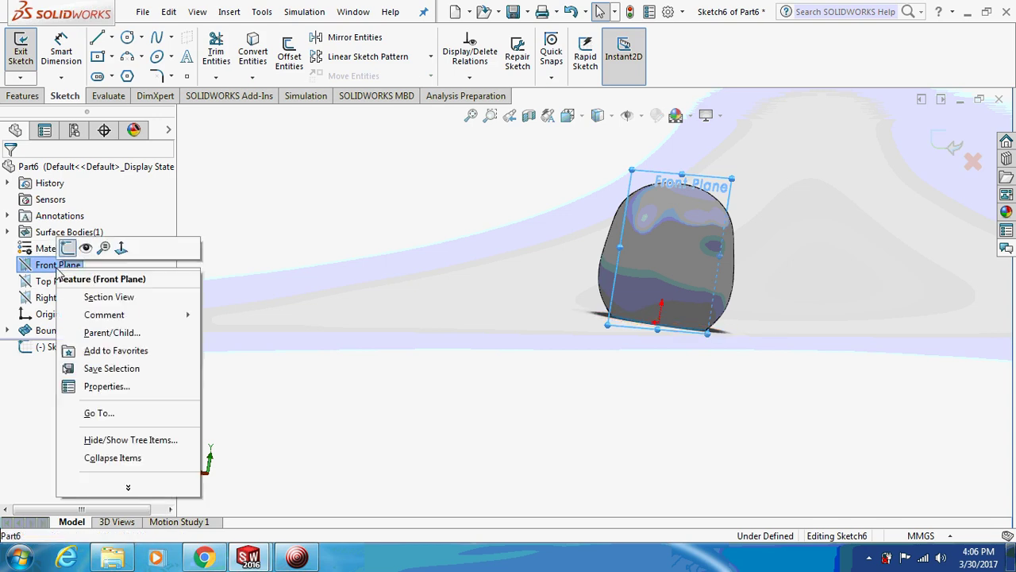
click(121, 247)
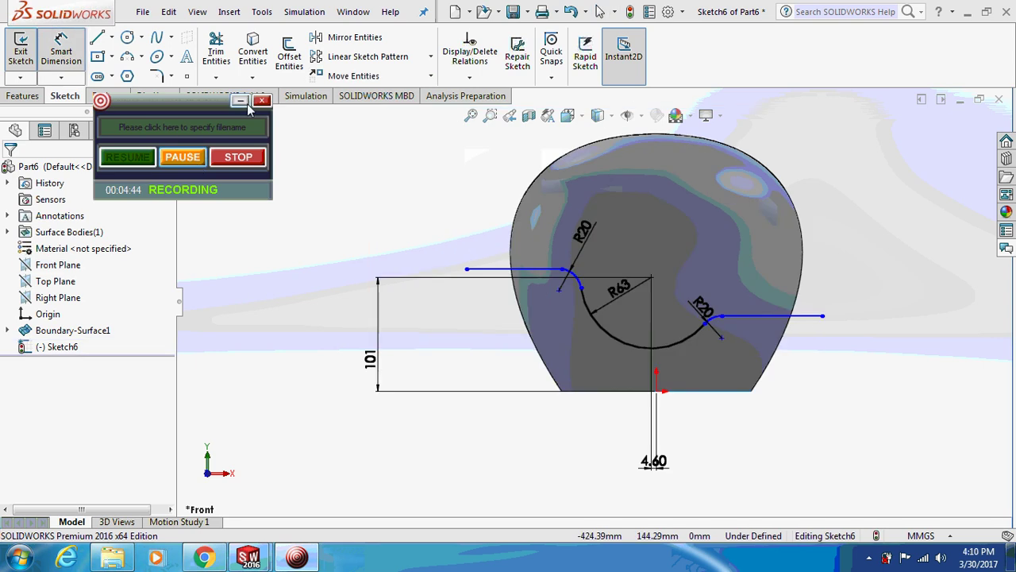
Finish dimensioning and make the R20 arc tangent to the higher horizontal line of the face-opening sketch.
click(241, 101)
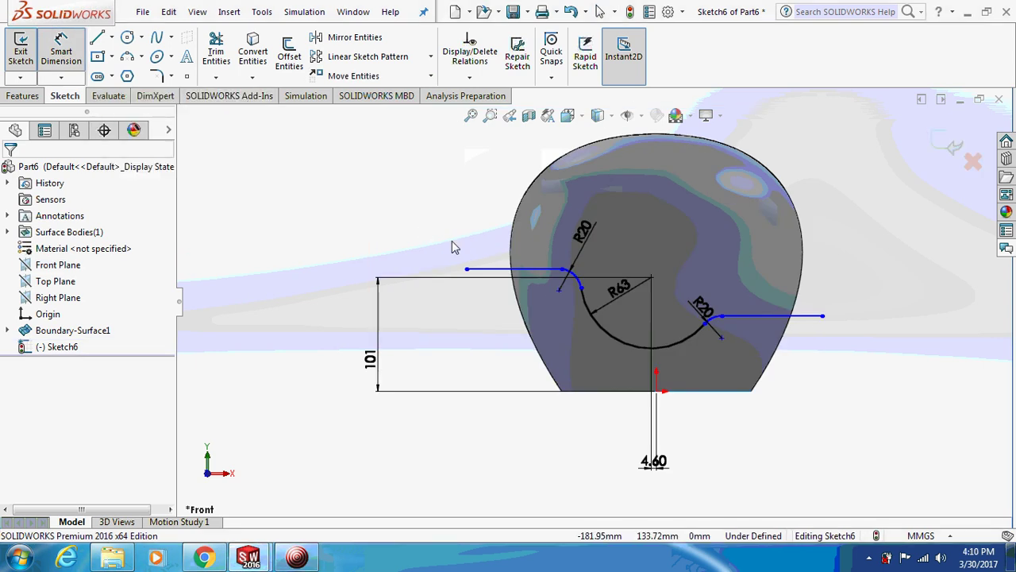
key(Escape)
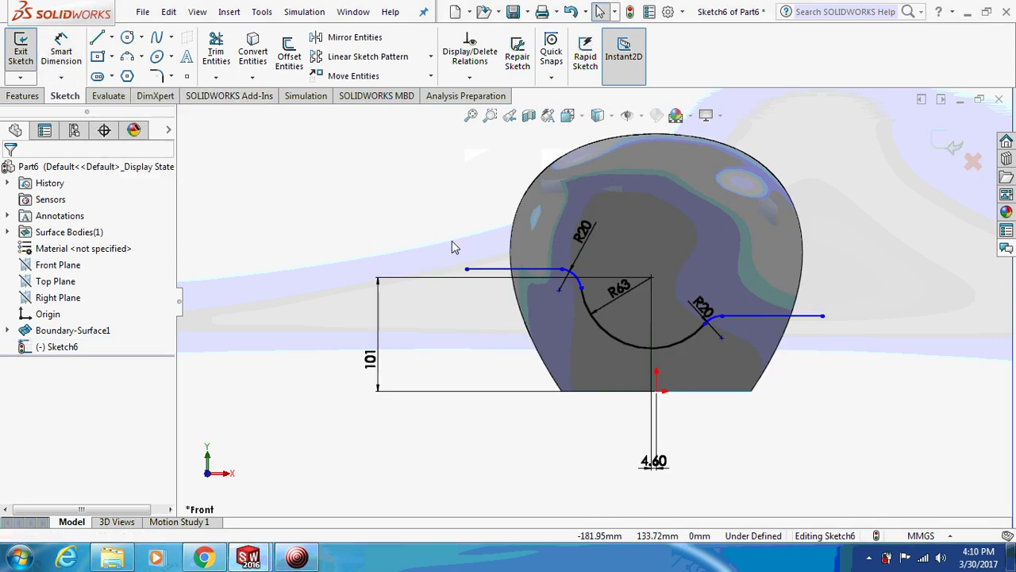
click(561, 273)
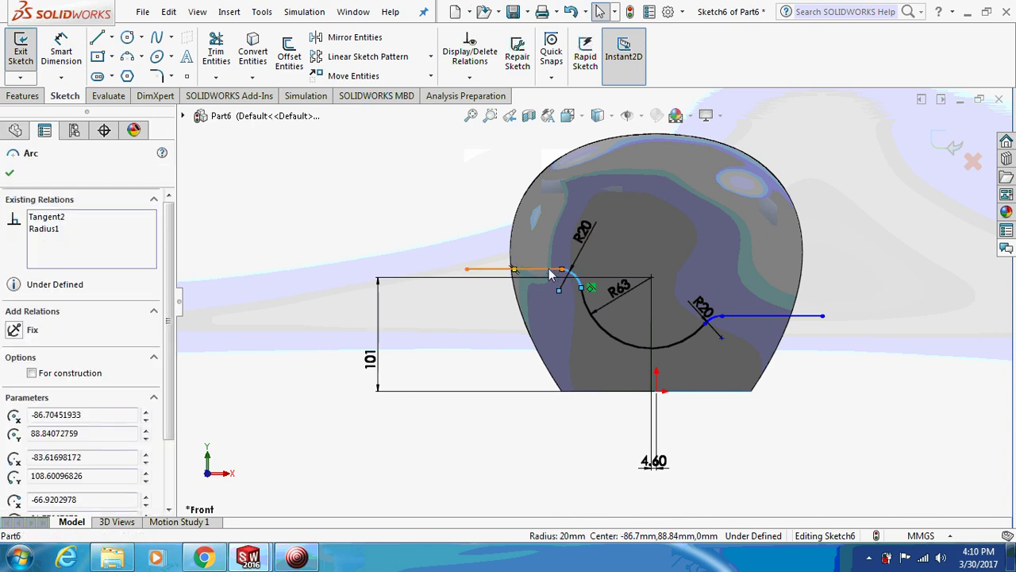
ctrl+click(551, 273)
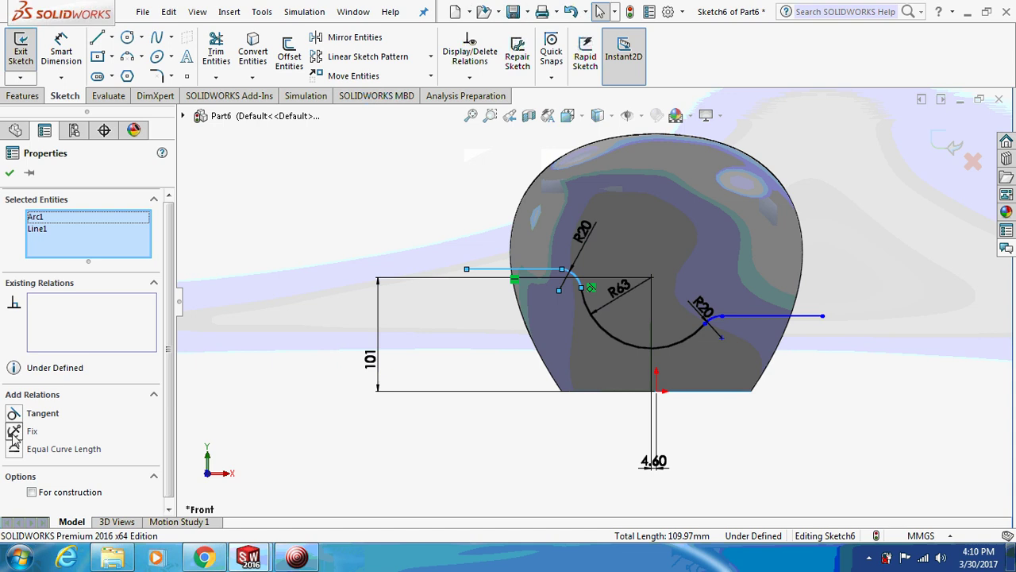
click(13, 415)
click(212, 344)
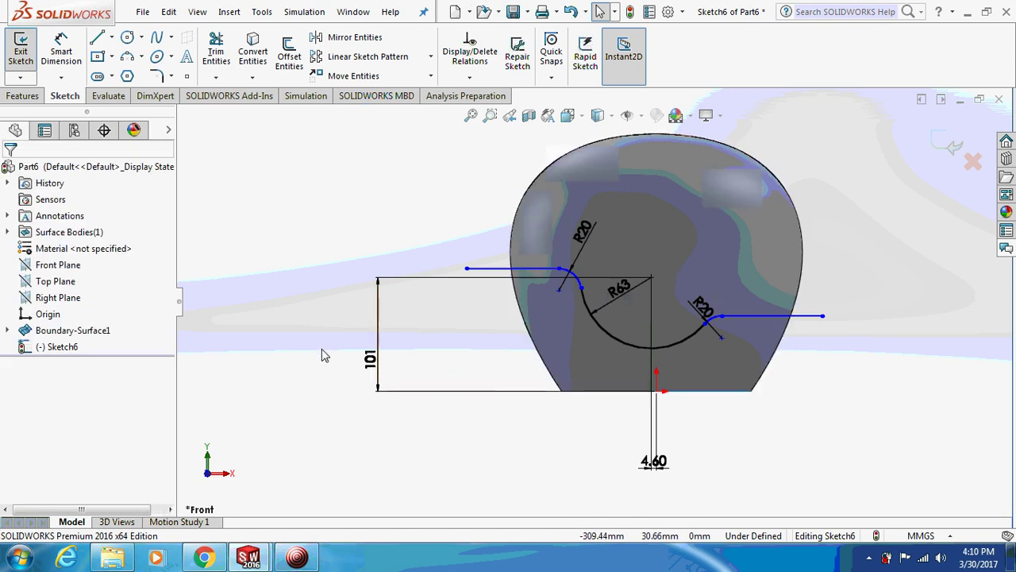
Project the face-opening sketch onto the helmet's boundary surface with the Sketch on faces option.
click(22, 95)
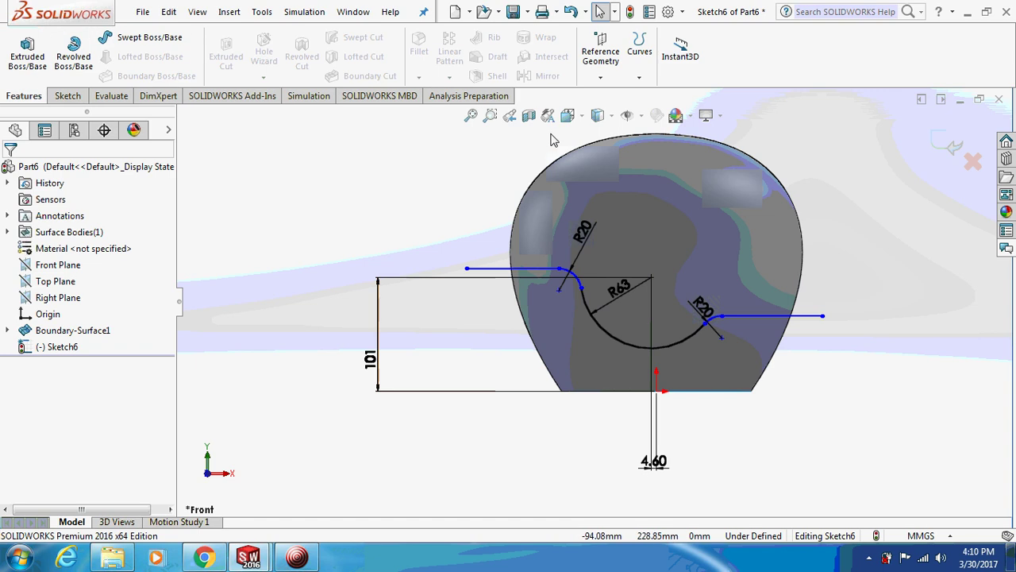
click(648, 59)
click(649, 121)
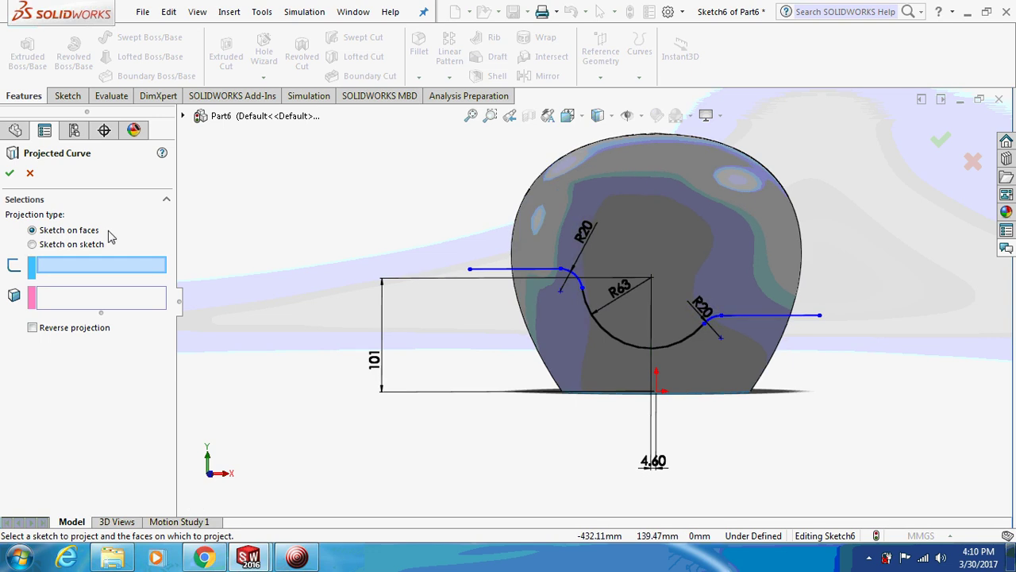
click(184, 116)
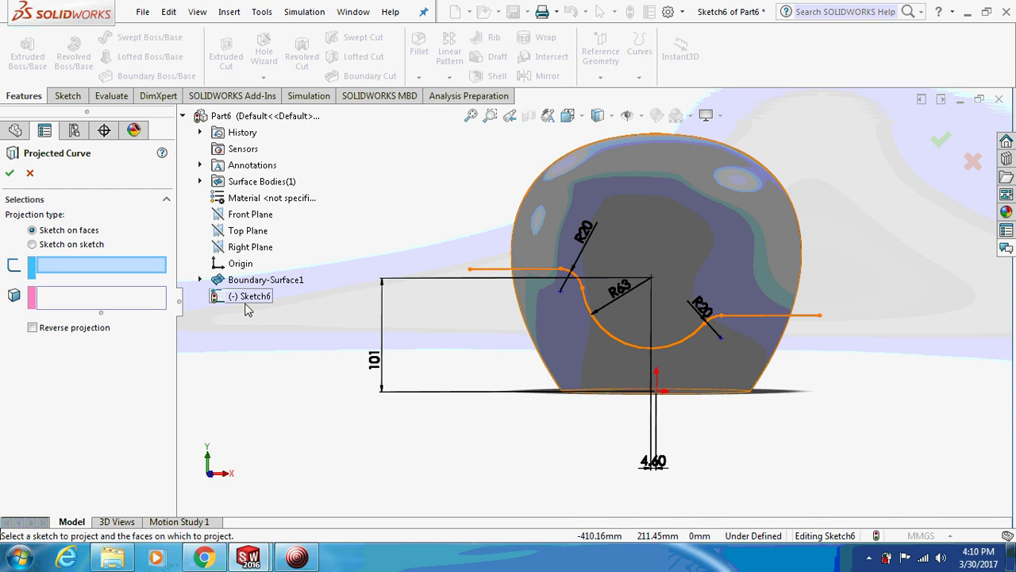
click(250, 295)
mouse_move(476, 218)
middle_down()
mouse_move(566, 231)
mouse_move(542, 238)
mouse_move(673, 264)
mouse_move(556, 244)
middle_up()
click(719, 270)
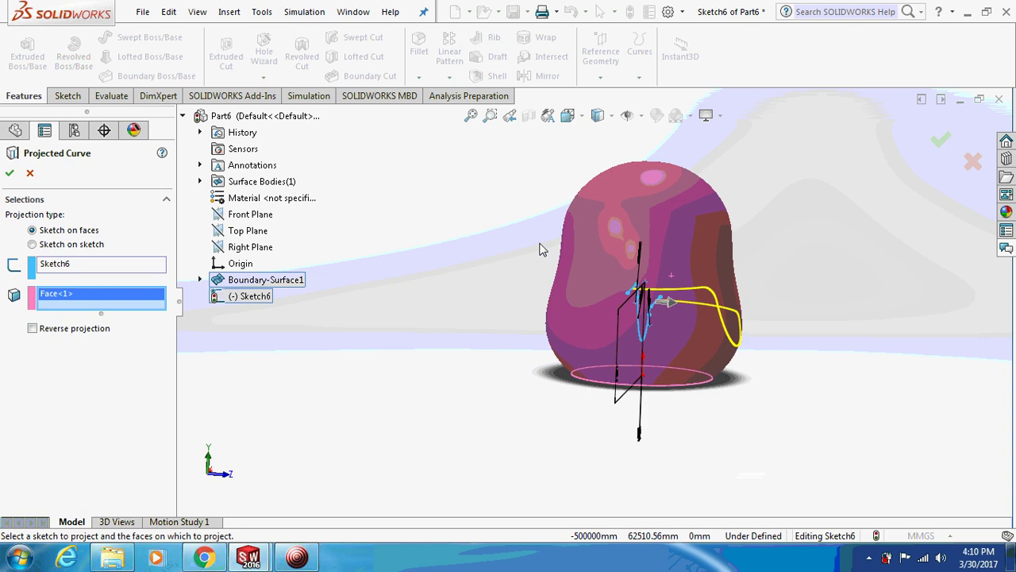
click(16, 173)
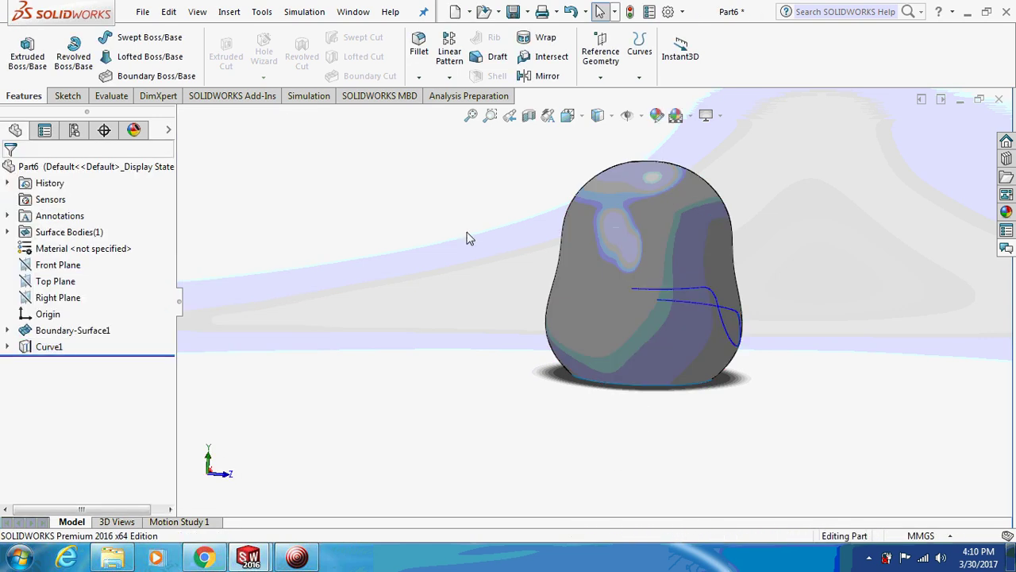
Project the face-opening sketch onto the opposite side of the helmet surface using Sketch on faces with Reverse projection.
middle_drag(608, 256, 563, 154)
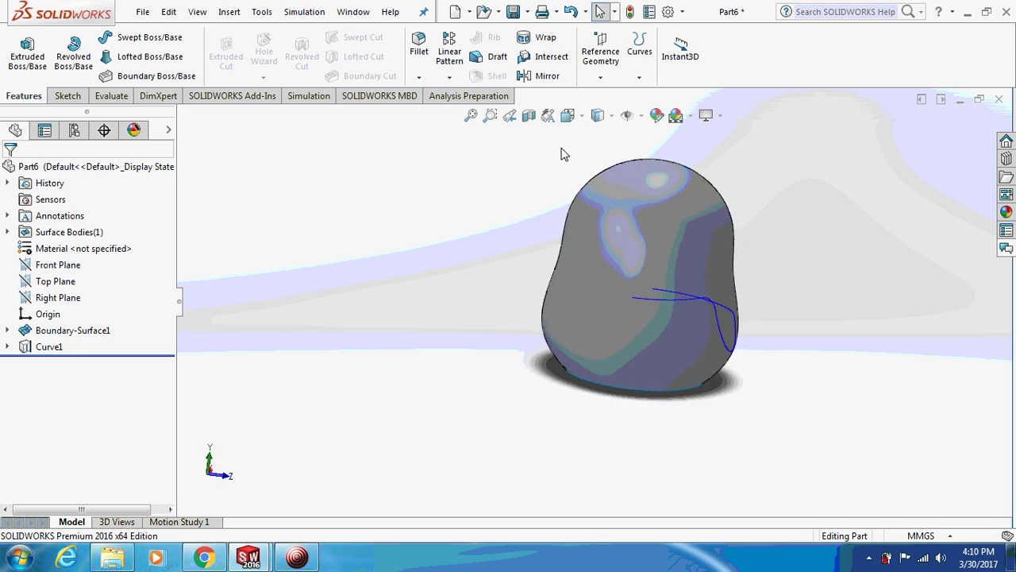
click(640, 49)
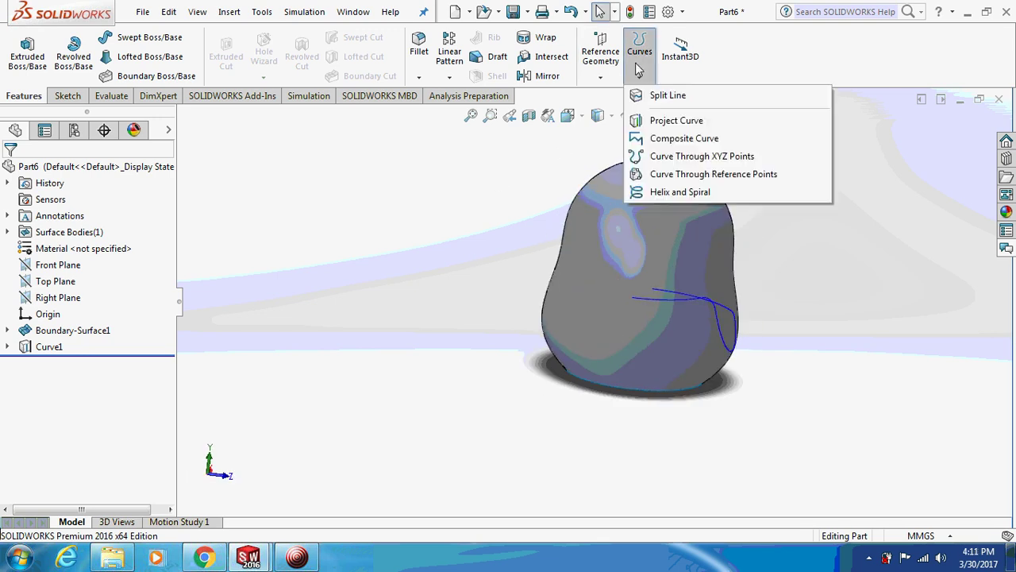
click(659, 121)
click(199, 295)
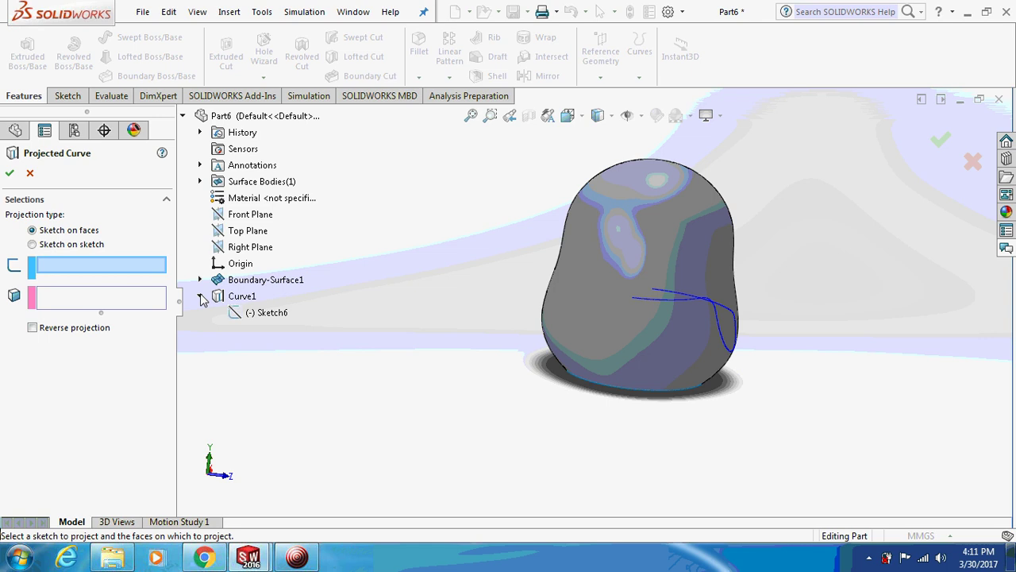
click(248, 316)
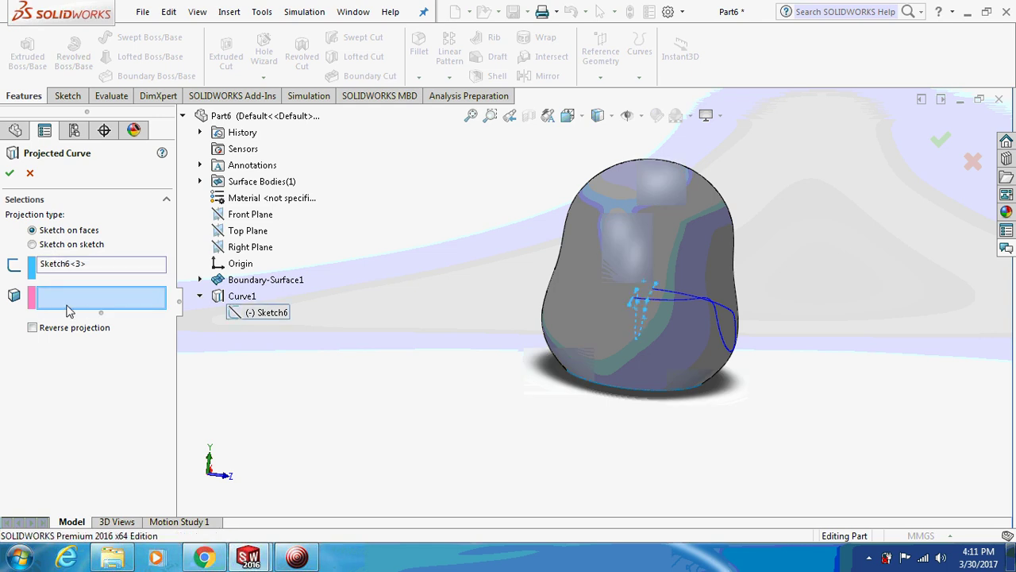
click(569, 308)
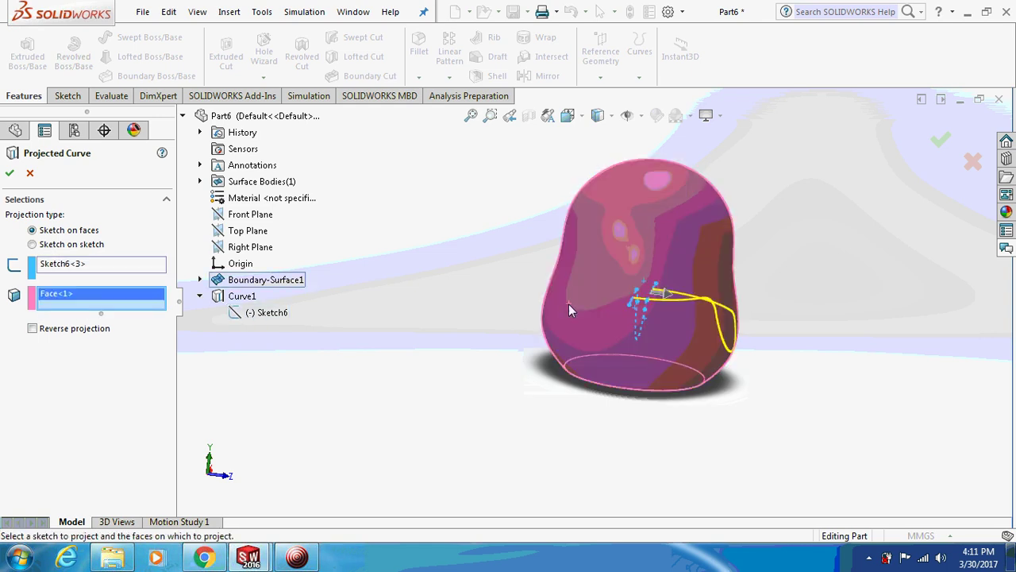
click(33, 329)
click(7, 173)
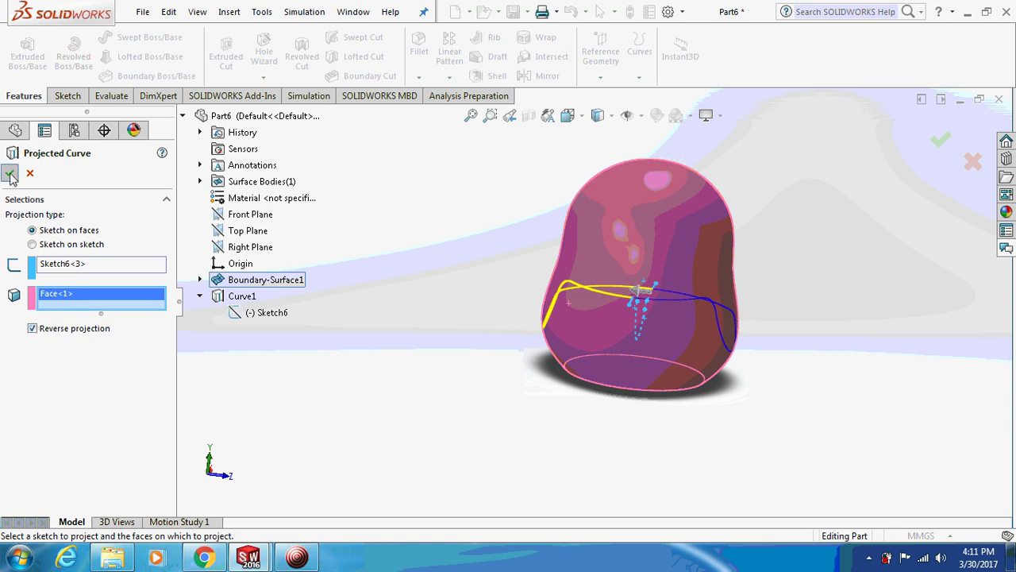
middle_drag(463, 236, 476, 260)
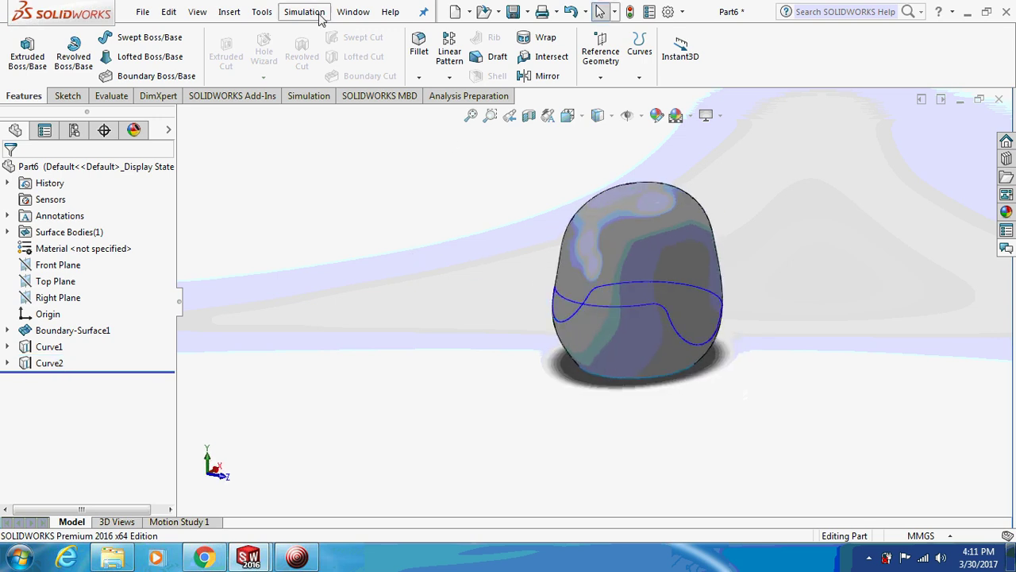
click(230, 12)
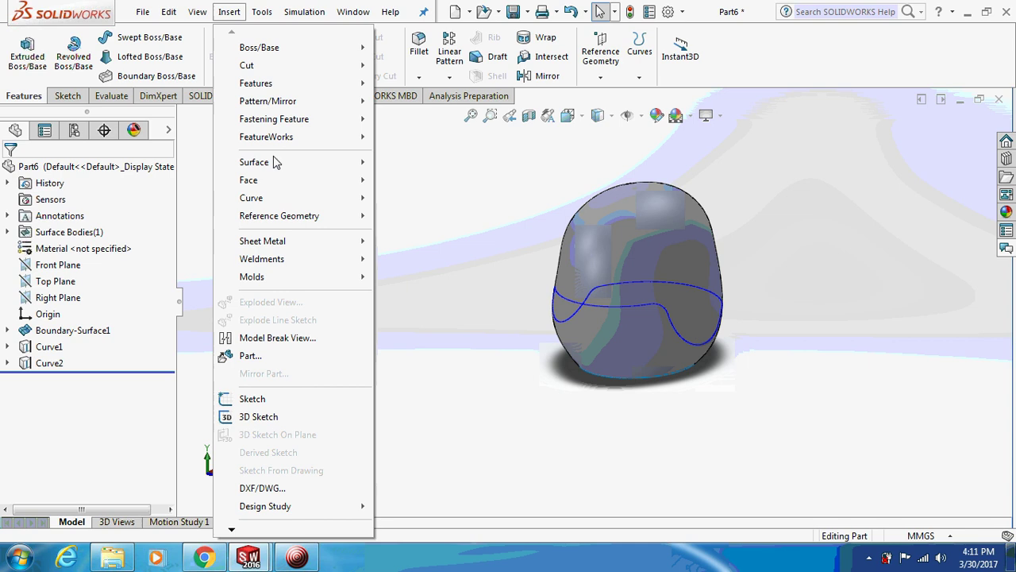
mouse_move(274, 164)
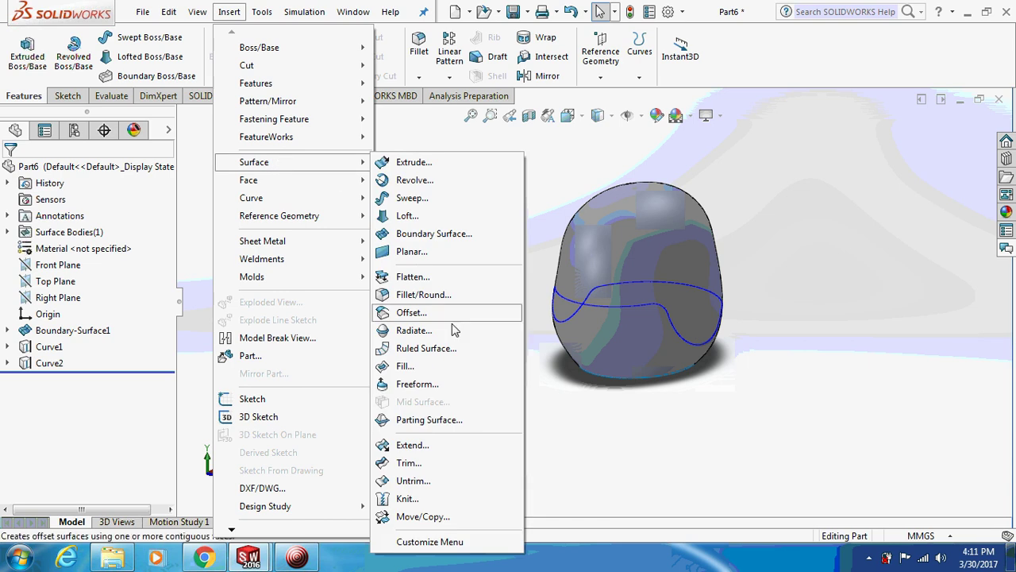
click(407, 463)
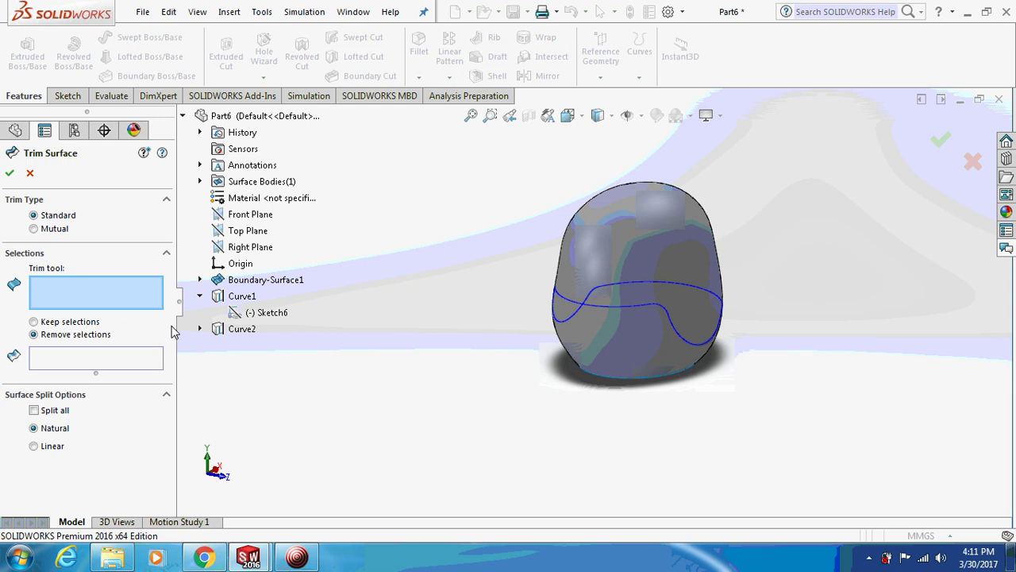
click(267, 314)
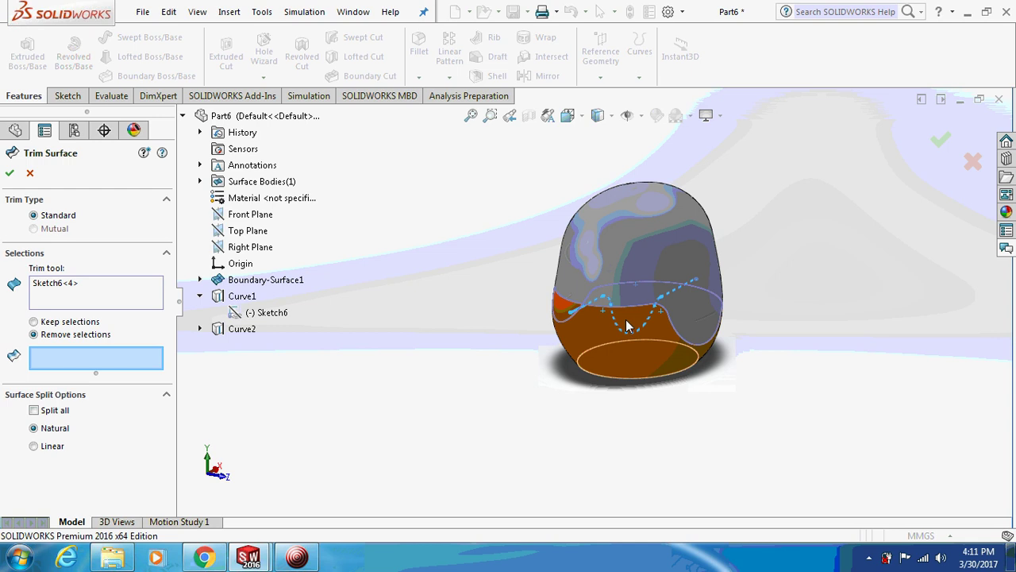
click(29, 173)
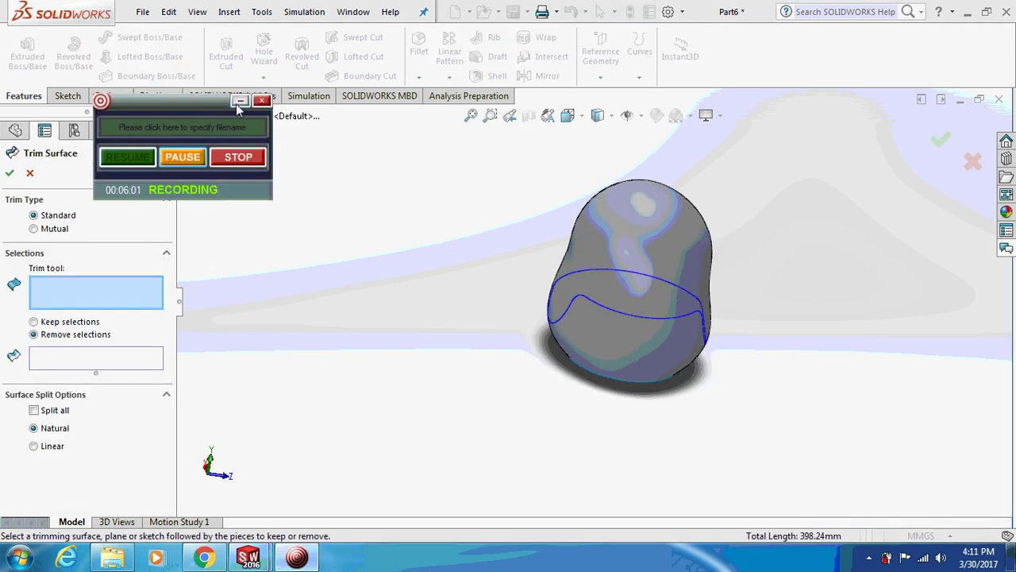
Trim the helmet surface with the reverse-projected curve as trim tool, removing the portion below that curve.
click(573, 309)
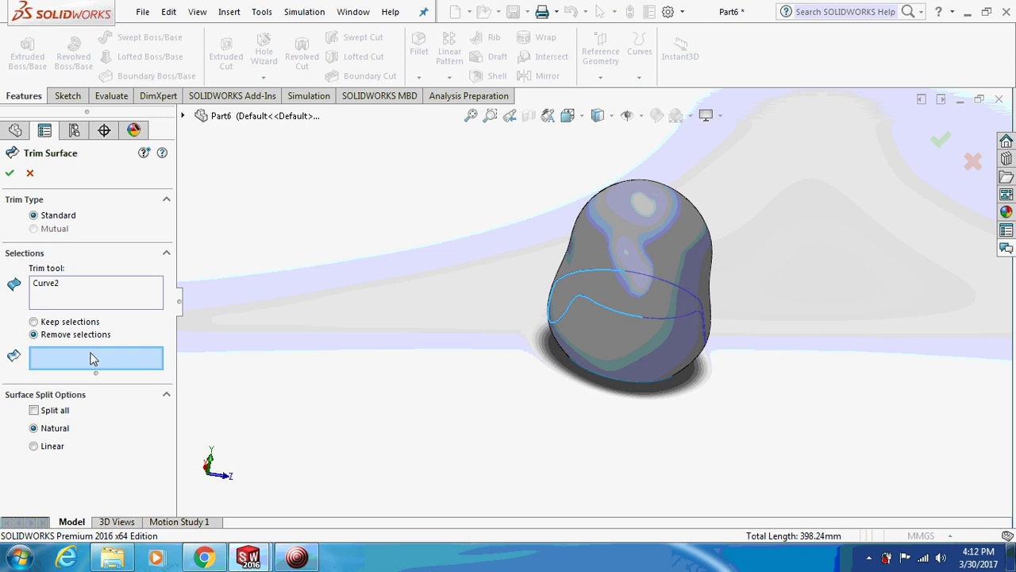
click(591, 337)
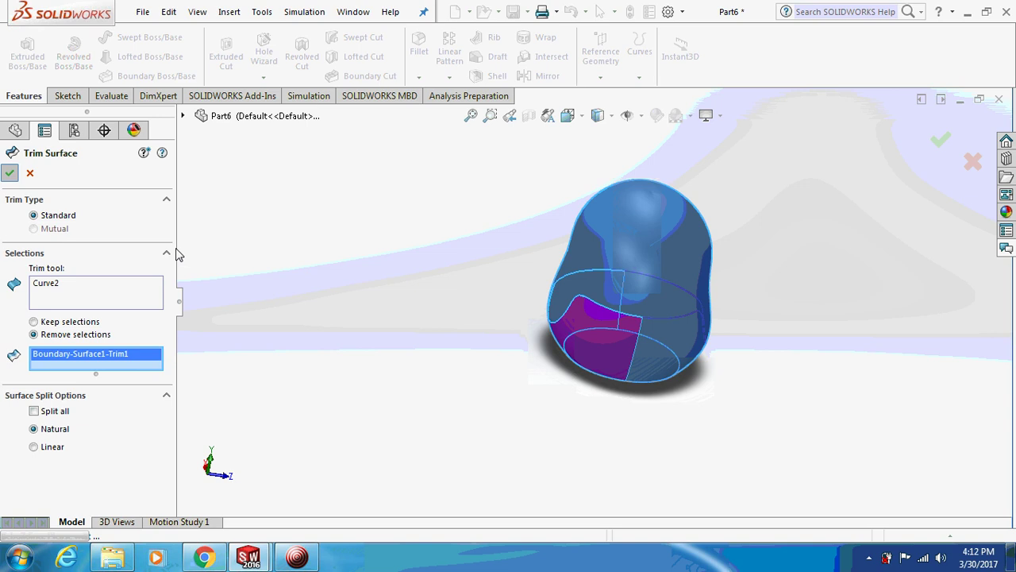
click(10, 172)
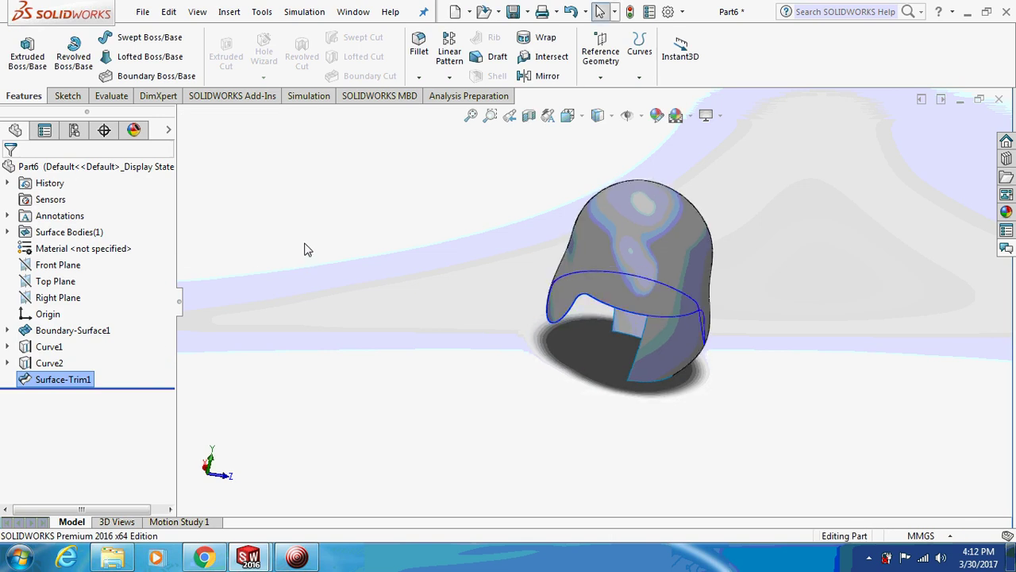
Trim the remaining half of the helmet with the first projected curve as the only trim tool, removing the portion below it.
click(230, 13)
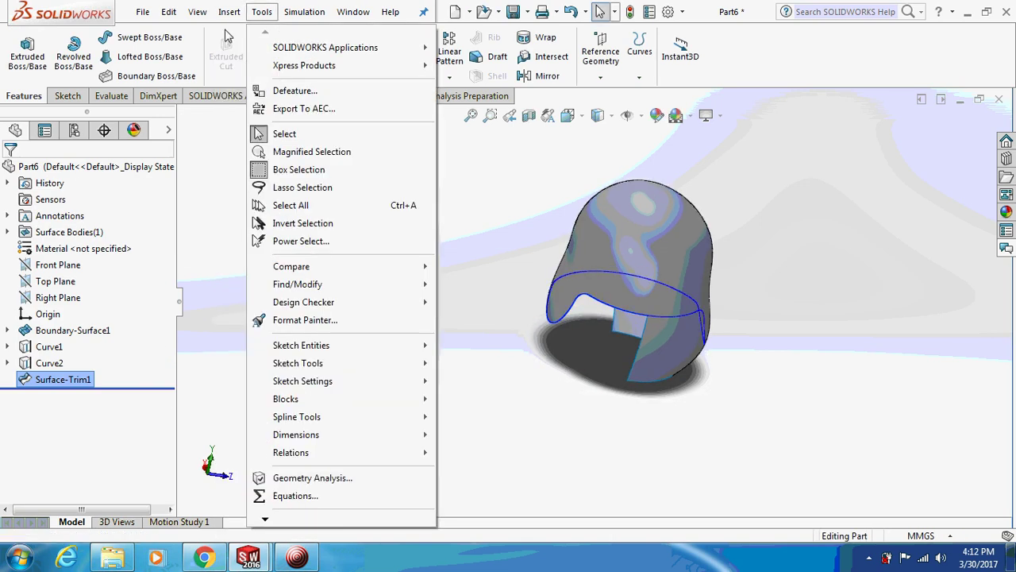
mouse_move(325, 163)
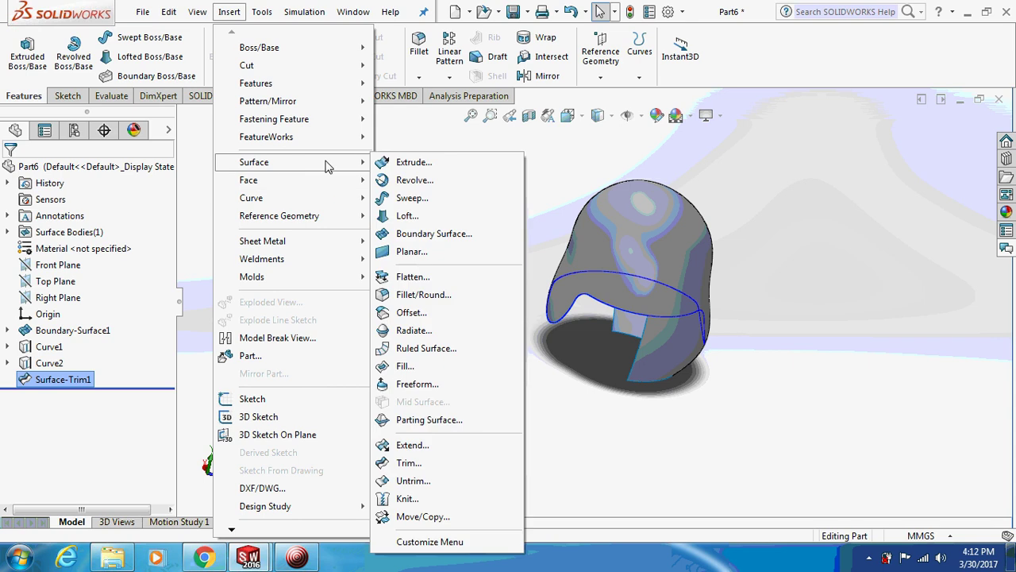
click(410, 463)
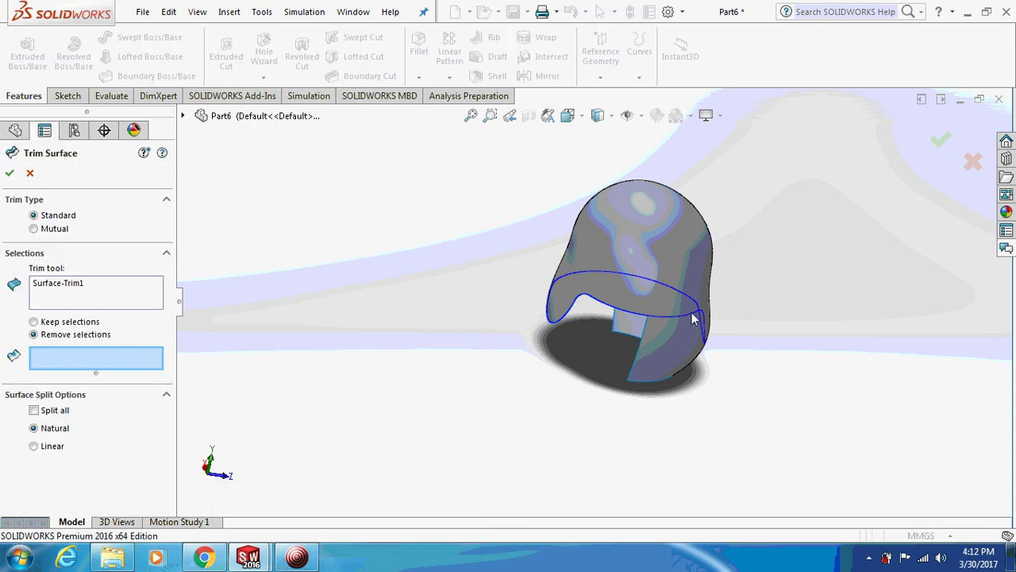
middle_drag(731, 331, 710, 325)
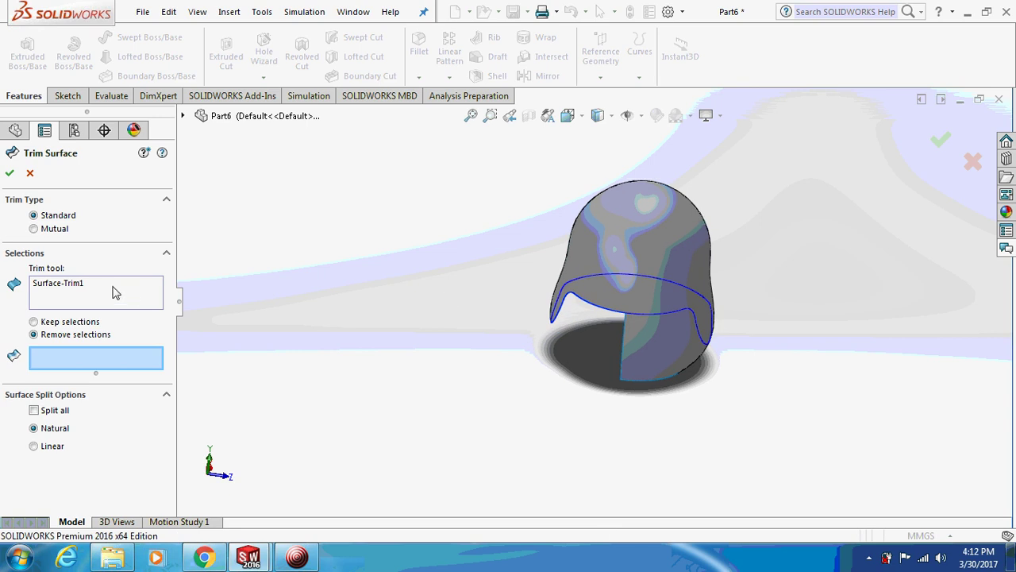
click(86, 286)
right_click(86, 286)
click(120, 314)
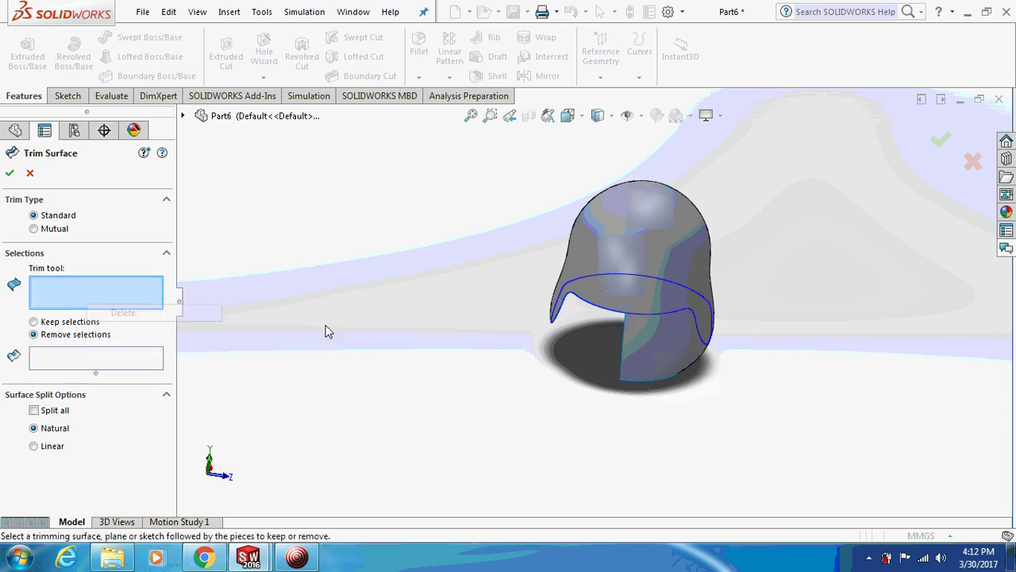
click(662, 319)
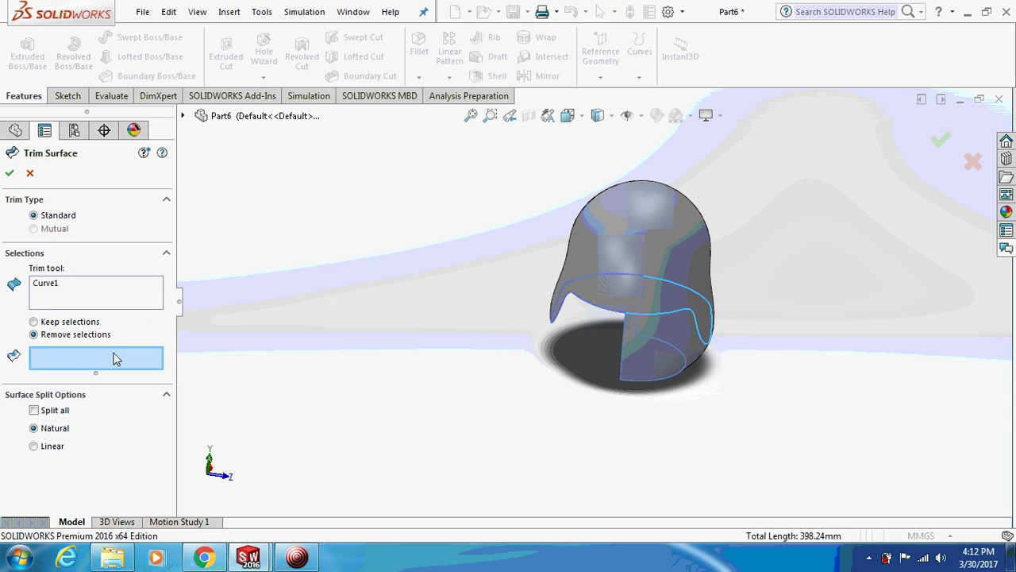
click(652, 360)
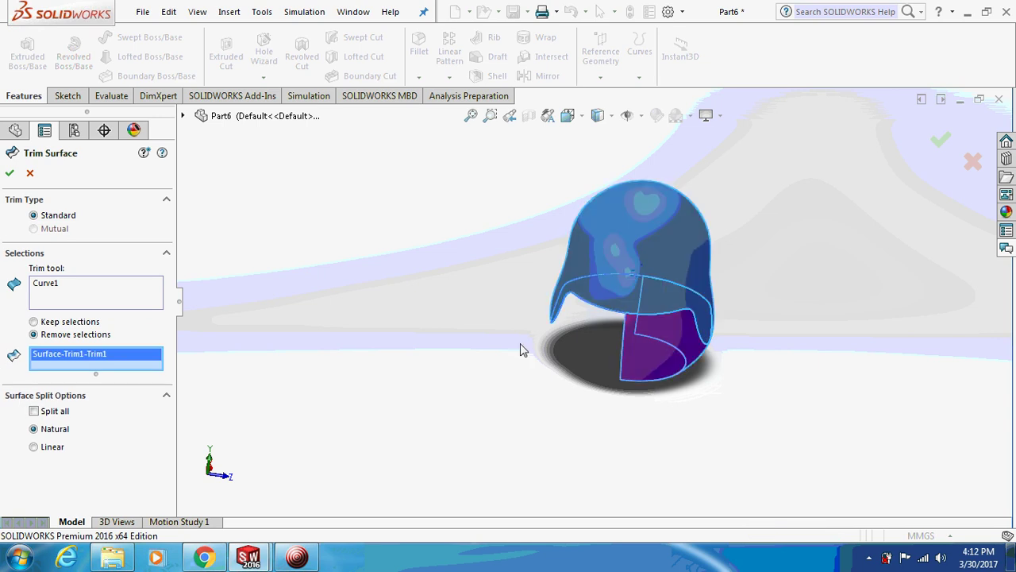
click(11, 171)
Start a sketch on the Front Plane and draw a circle of about 13 mm radius in the lower part of the ear flap.
middle_drag(288, 233, 303, 253)
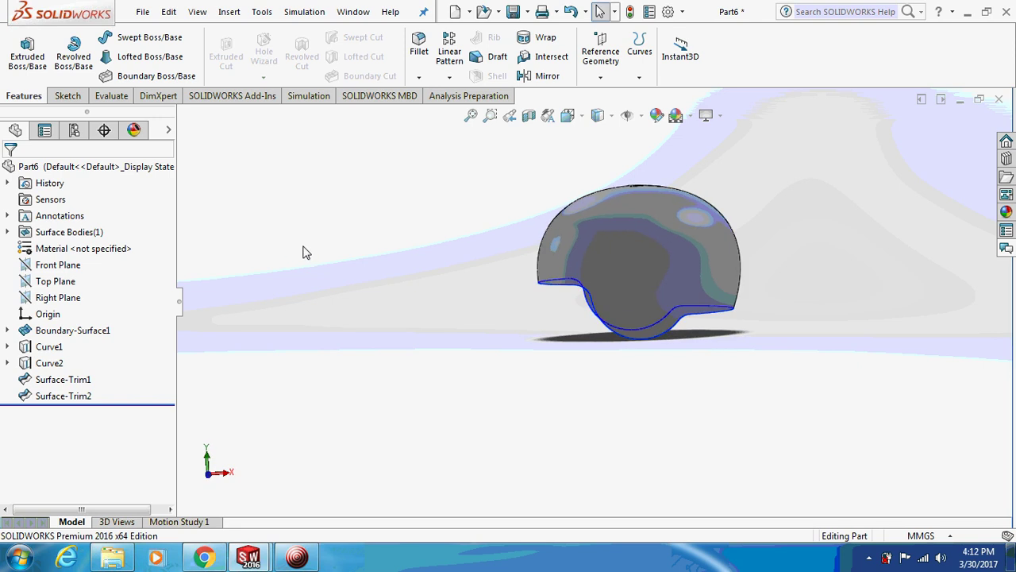
click(55, 268)
right_click(57, 266)
click(68, 243)
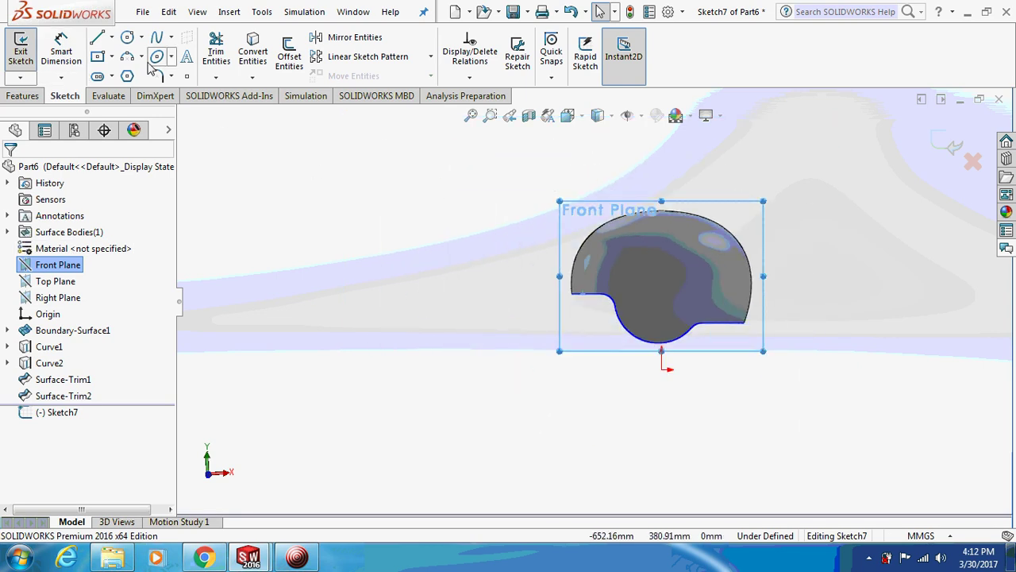
click(127, 38)
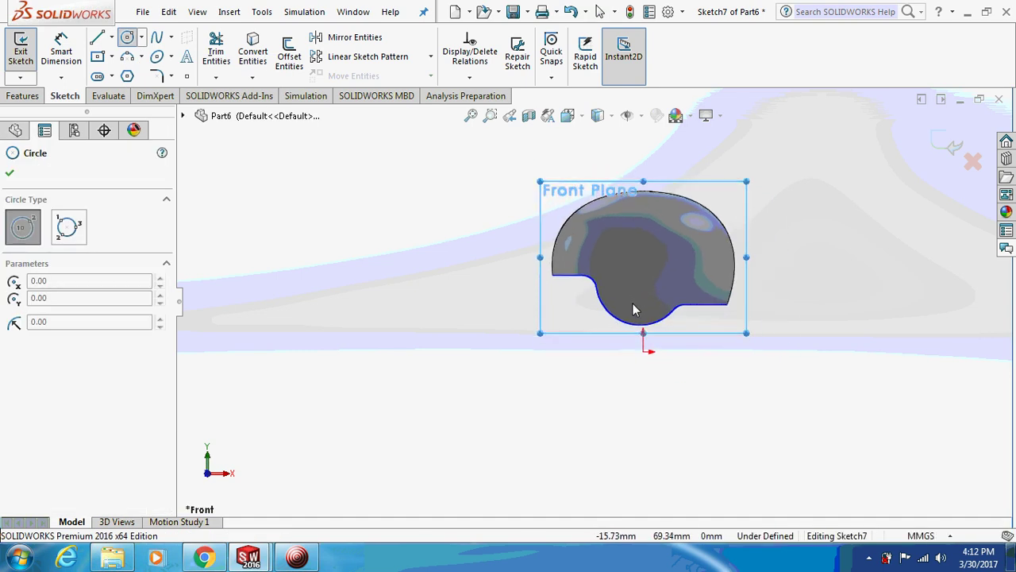
scroll(628, 311, down, 1)
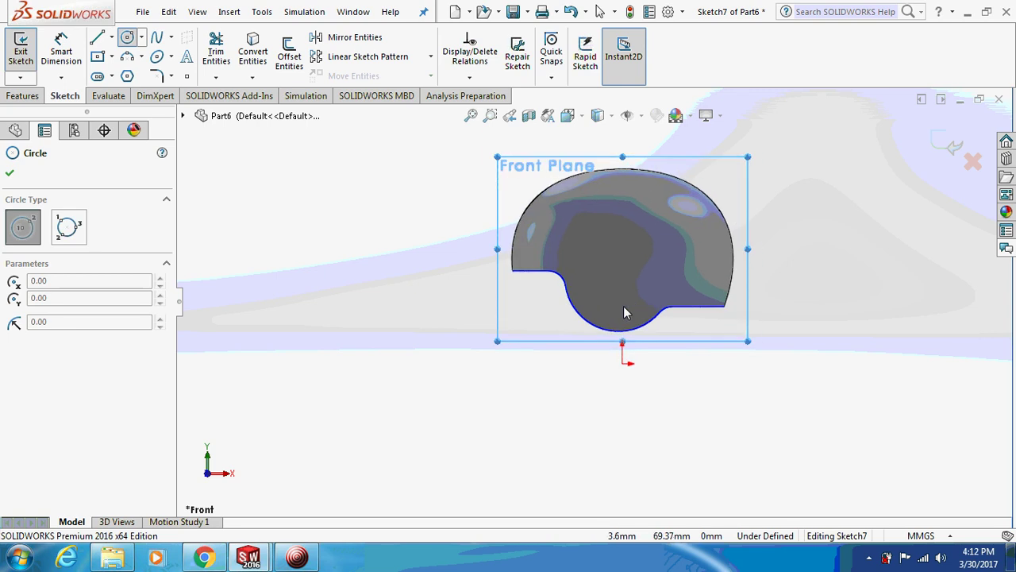
click(617, 307)
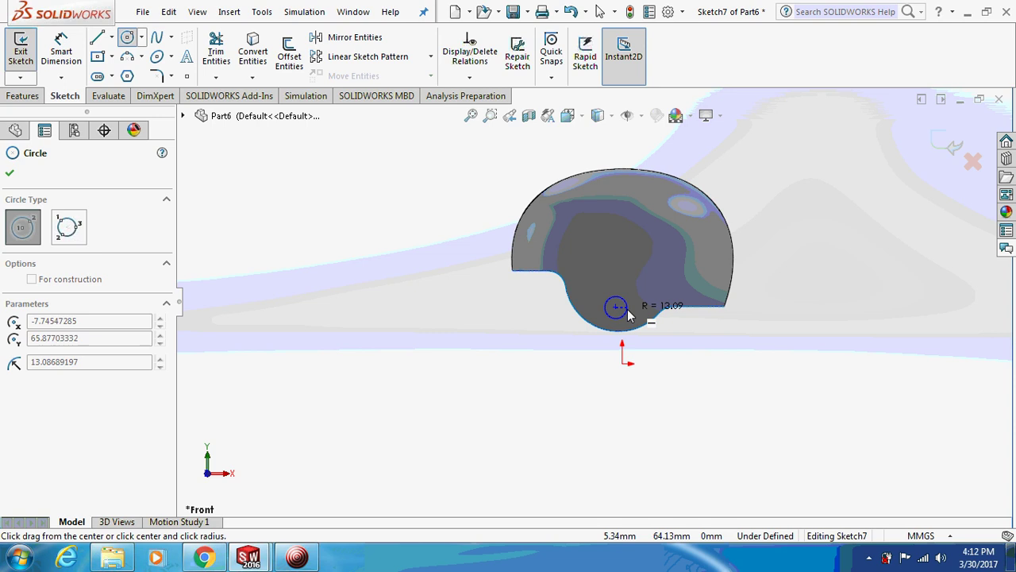
click(628, 310)
key(Escape)
click(297, 557)
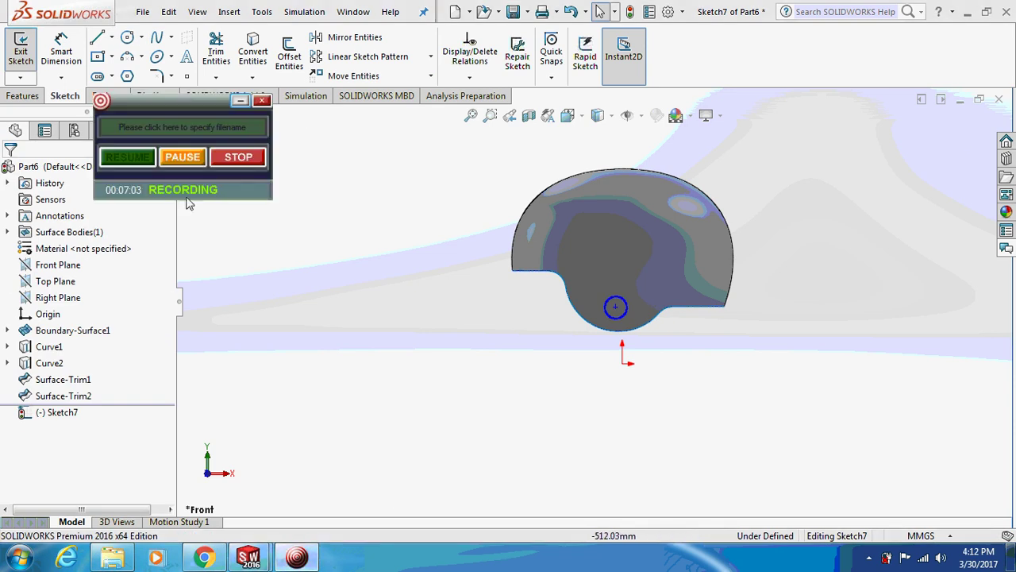
click(183, 157)
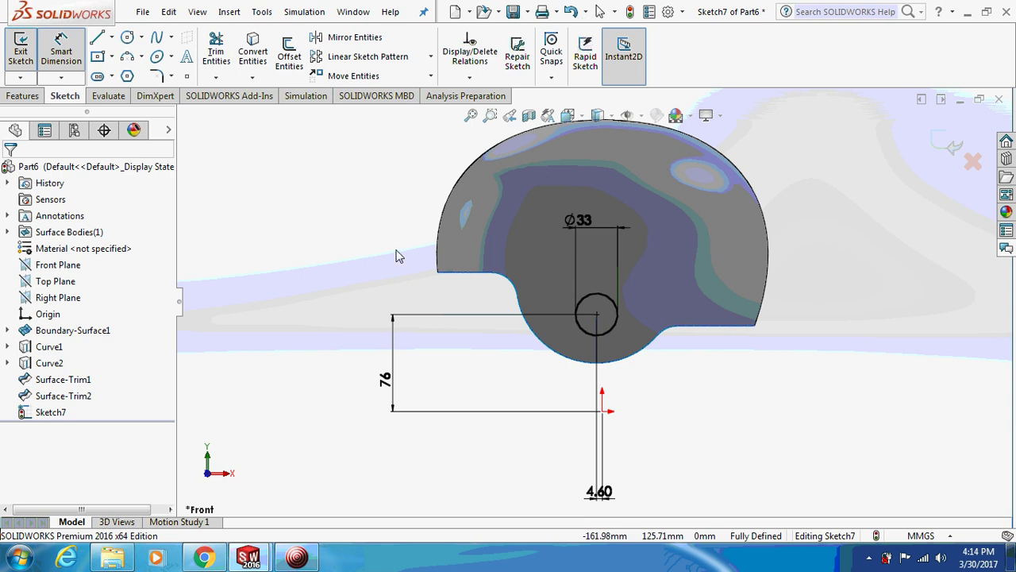
Trim the helmet surface with the 33 mm circle sketch, removing the circular region from both ear flaps.
click(229, 12)
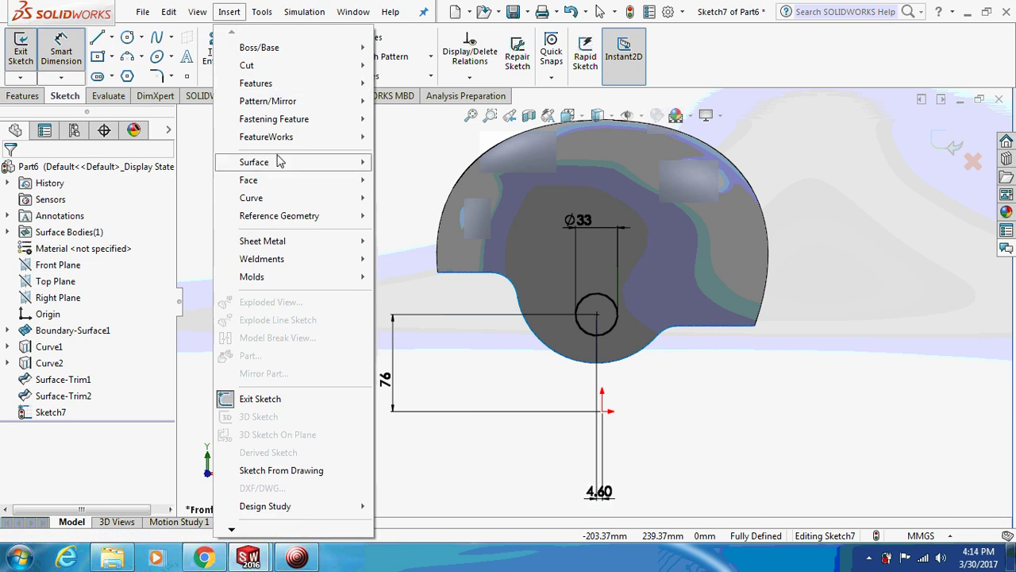
mouse_move(280, 162)
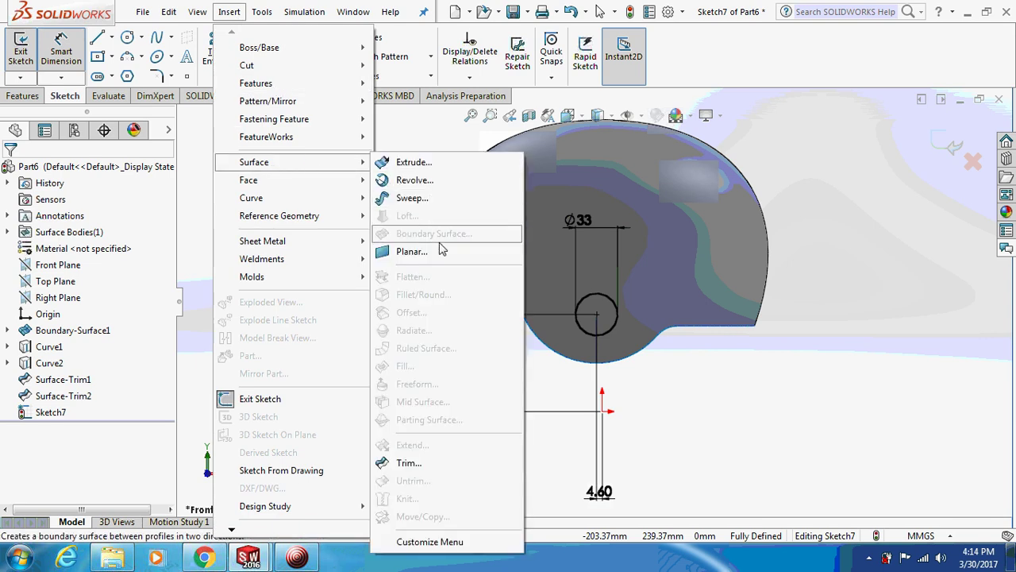
click(413, 462)
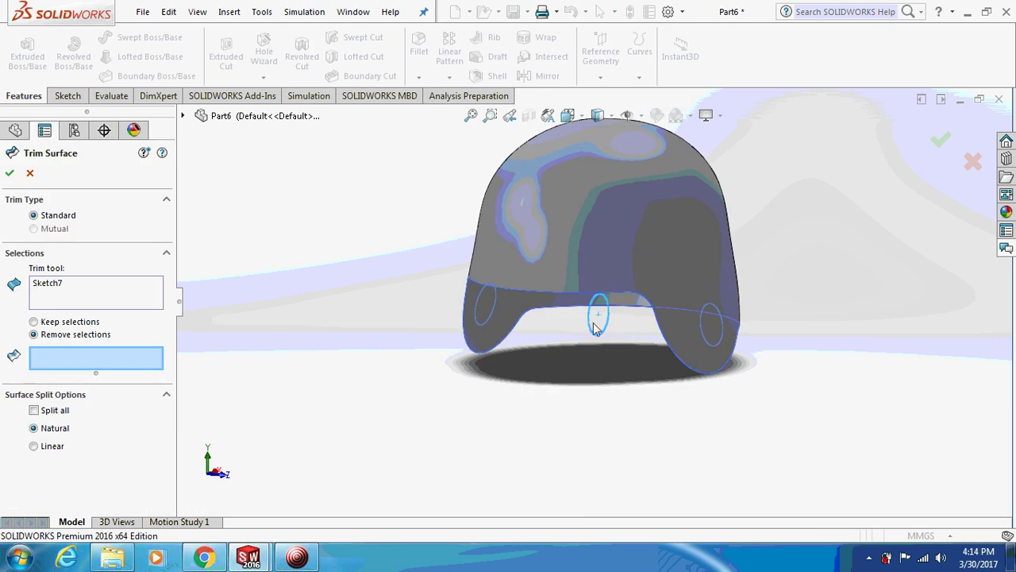
click(487, 307)
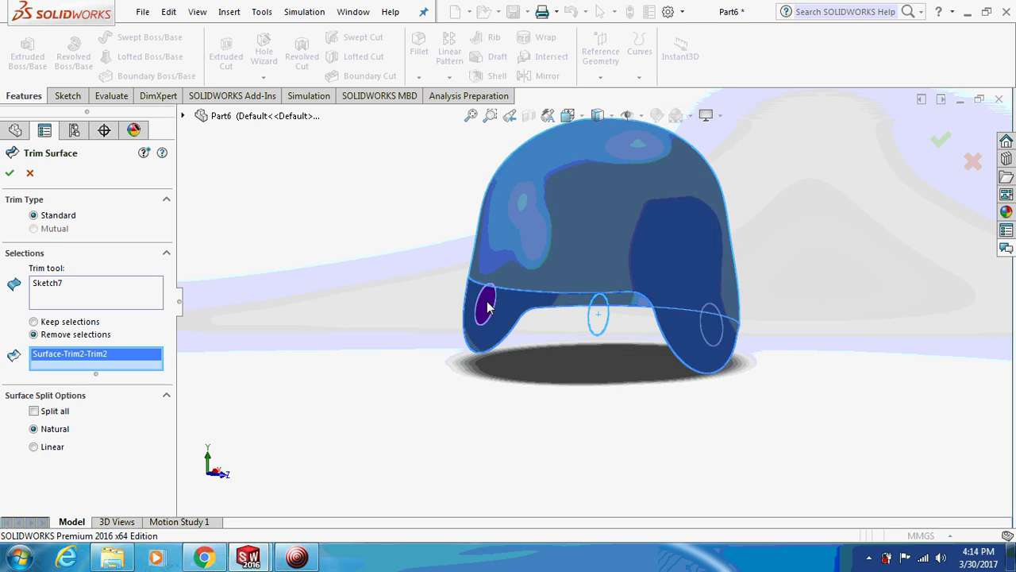
click(713, 325)
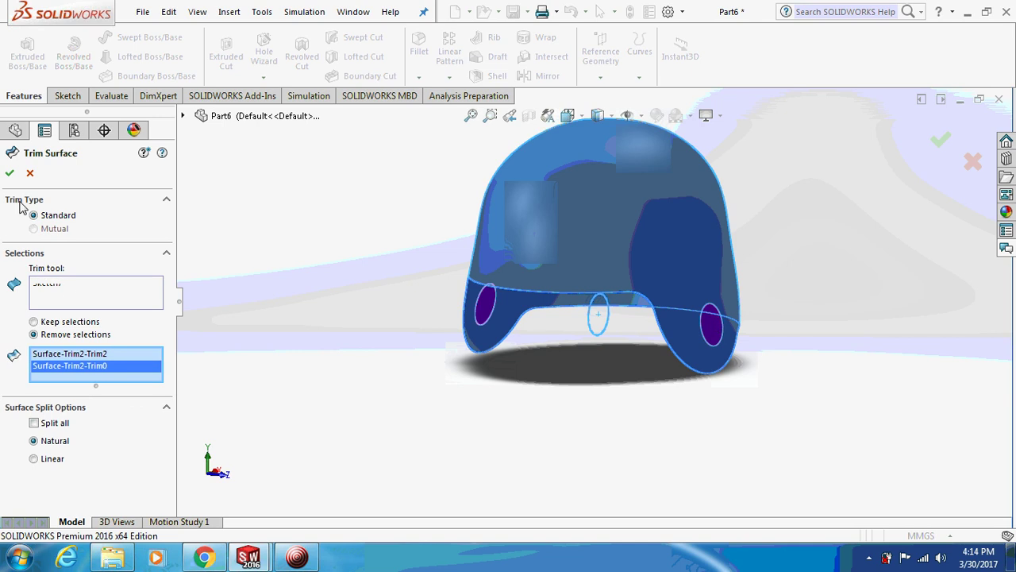
click(9, 173)
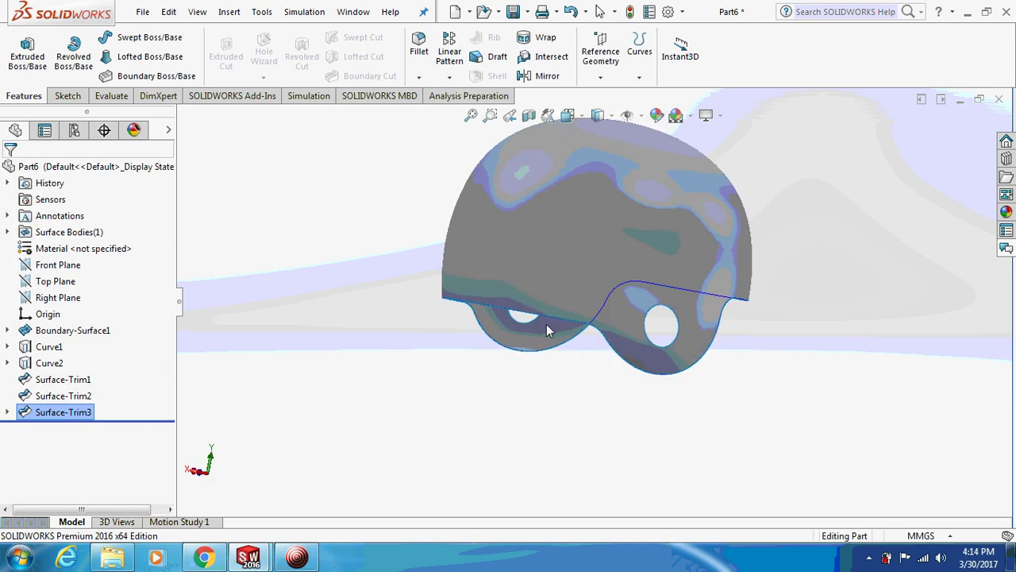
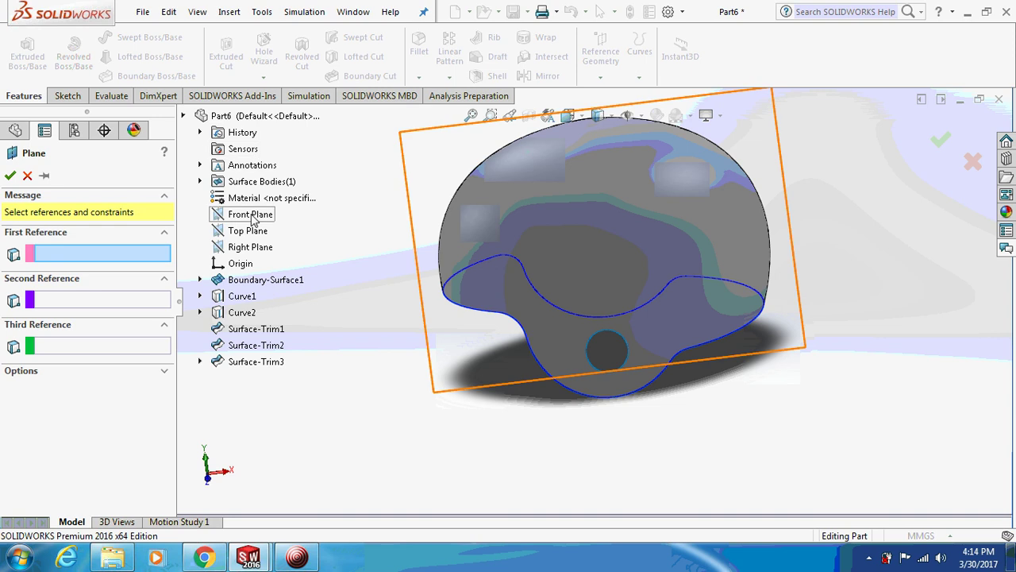
Create a reference plane parallel to the Top Plane and coincident with the vertex on the face opening's edge.
click(248, 230)
middle_drag(331, 267, 423, 253)
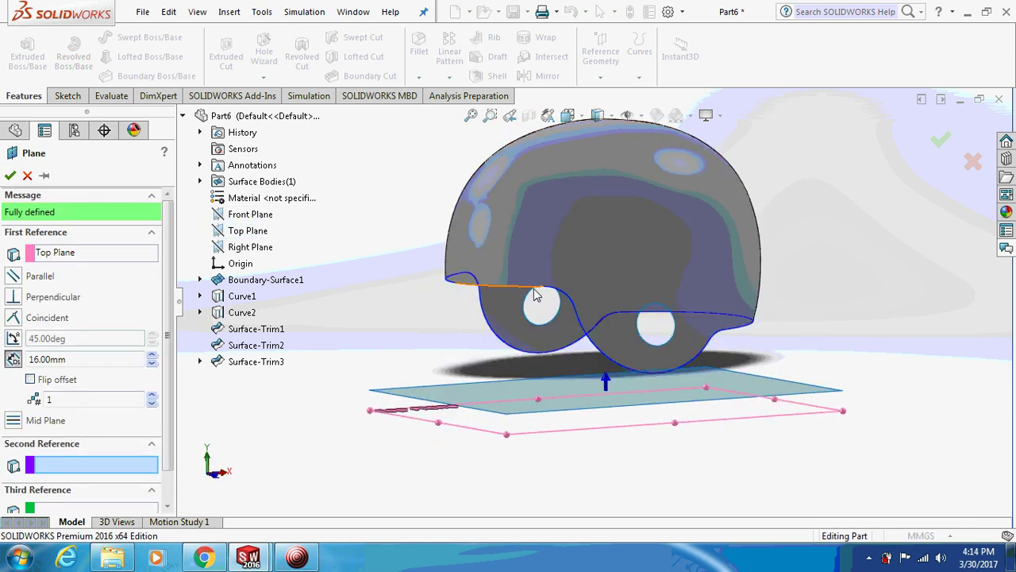
middle_drag(540, 291, 541, 316)
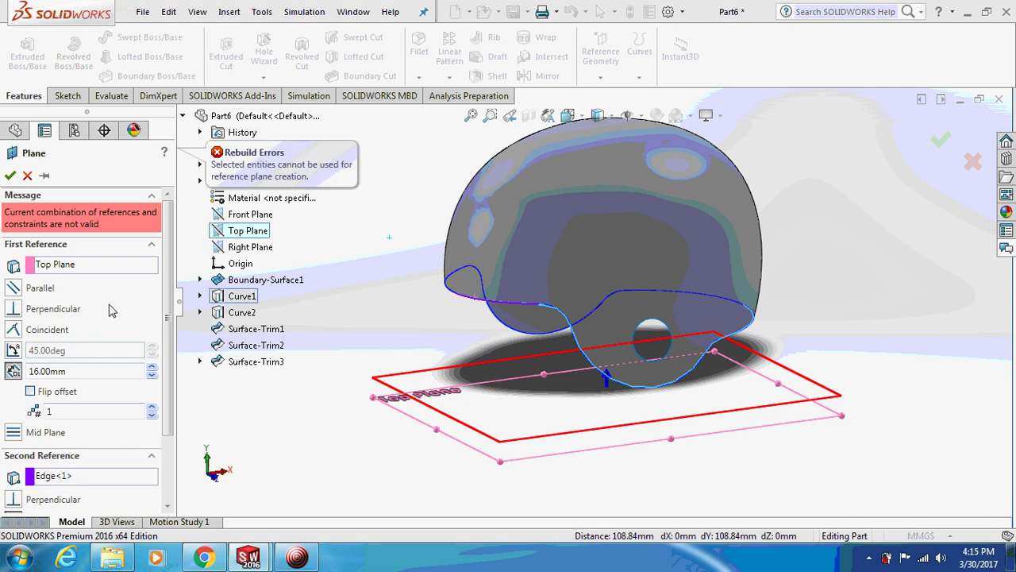
click(49, 476)
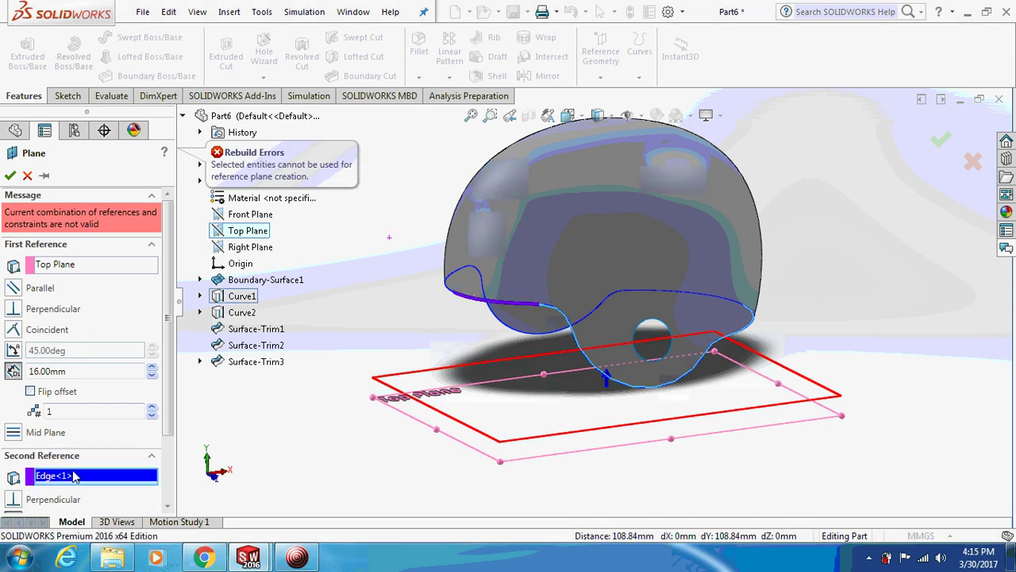
right_click(77, 475)
click(105, 481)
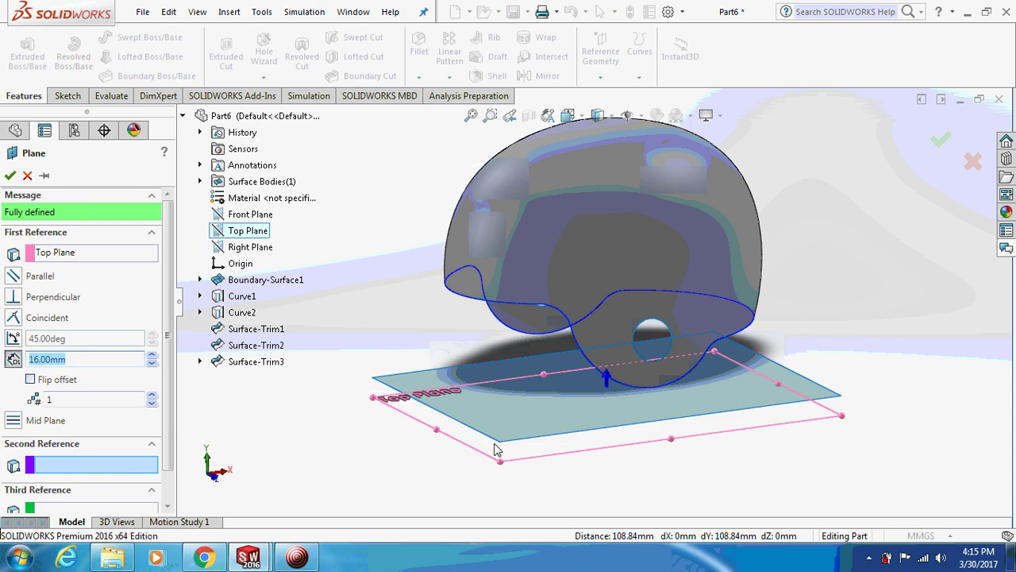
click(539, 307)
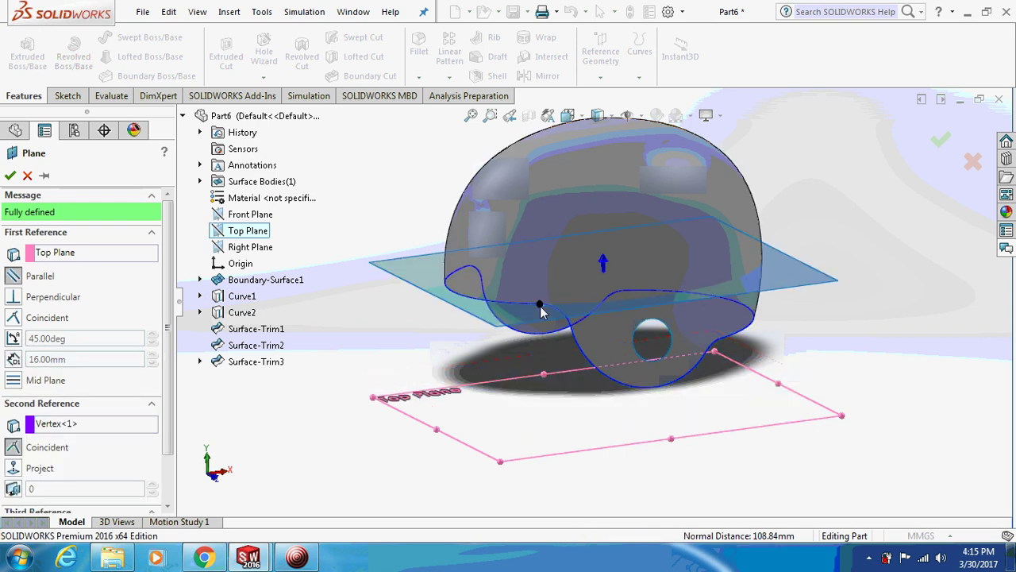
click(9, 175)
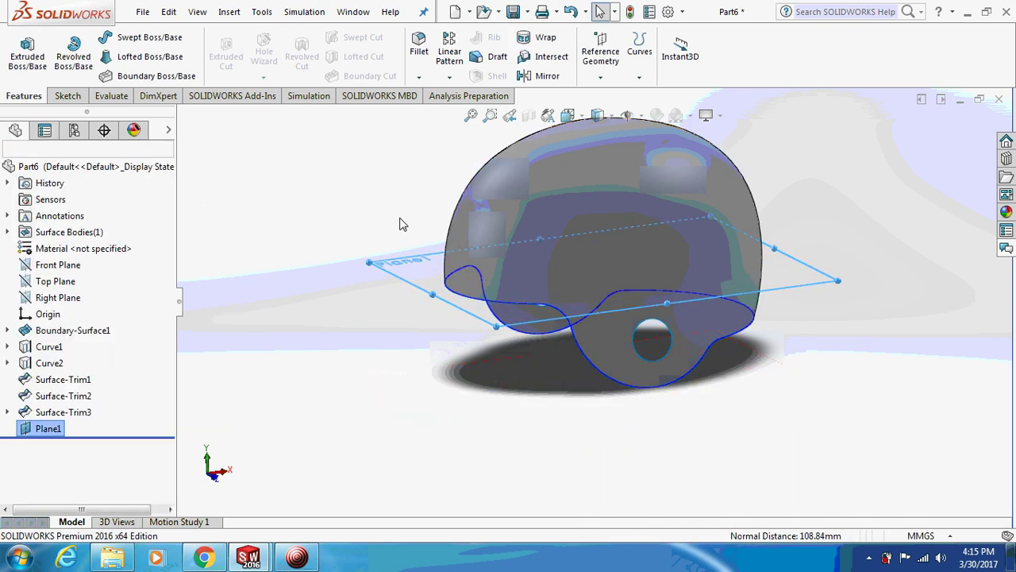
Create a reference plane parallel to the Right Plane and coincident with the corner vertex of the face opening.
middle_drag(405, 238, 512, 159)
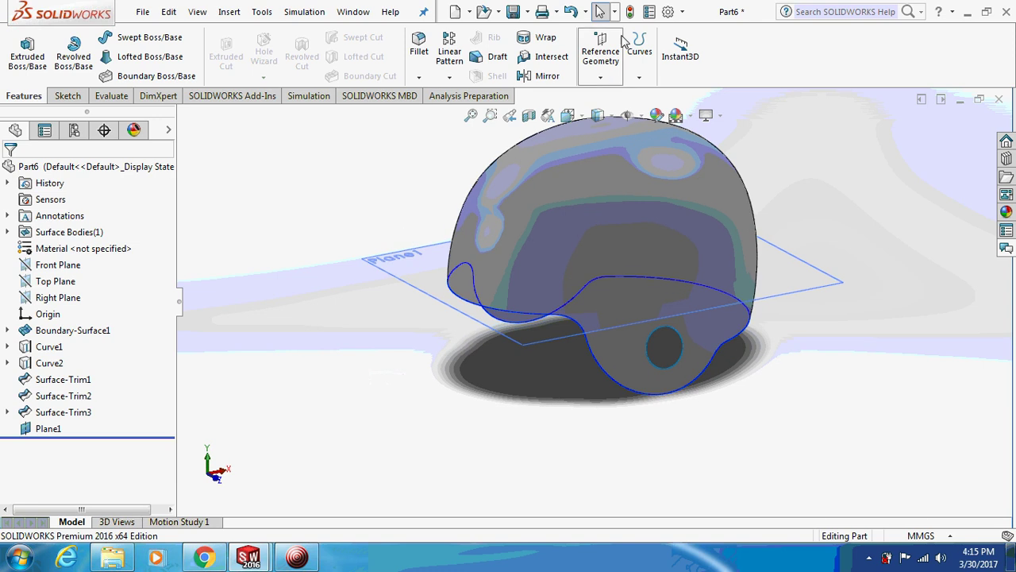
click(606, 77)
click(607, 95)
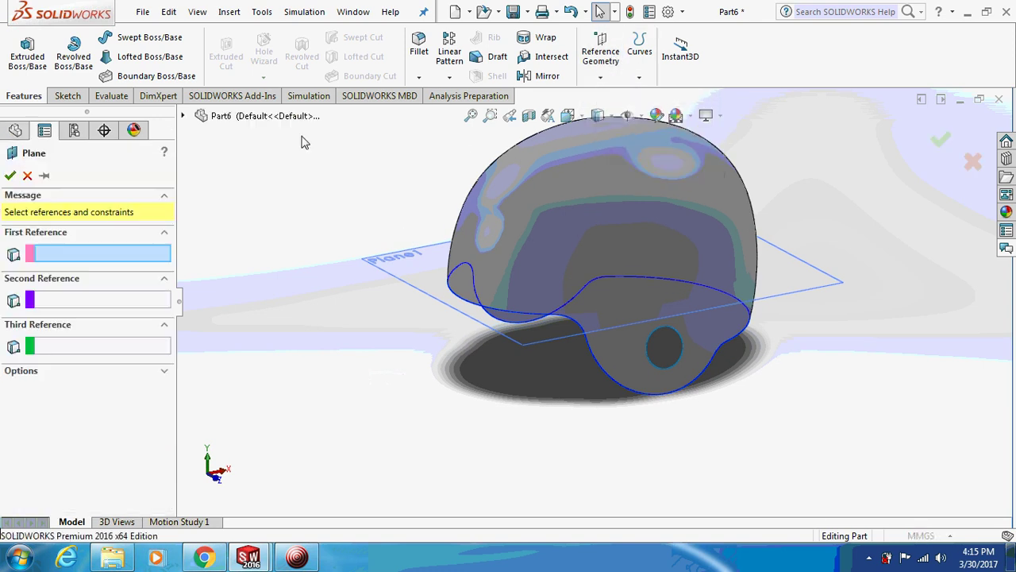
click(182, 115)
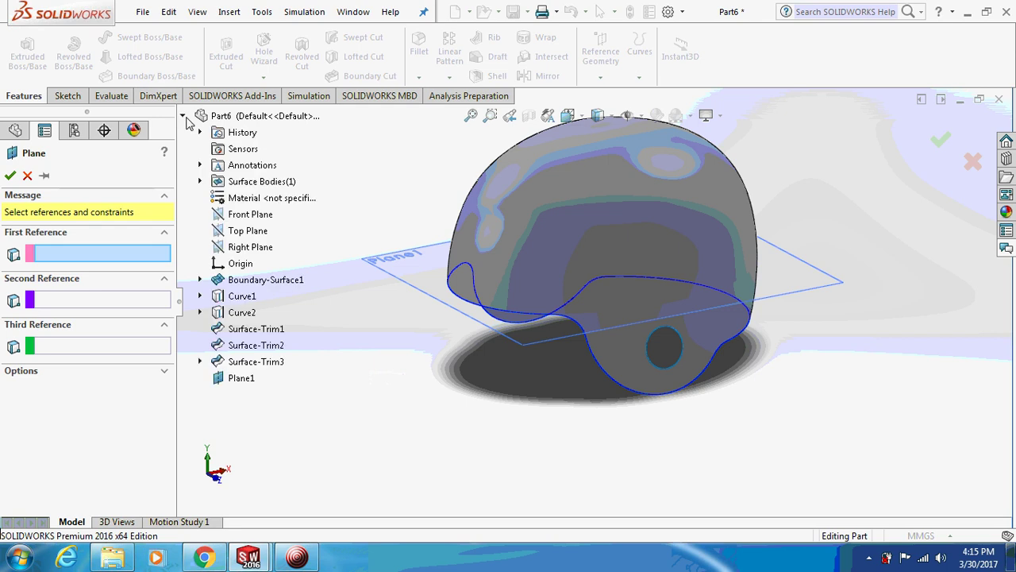
click(240, 251)
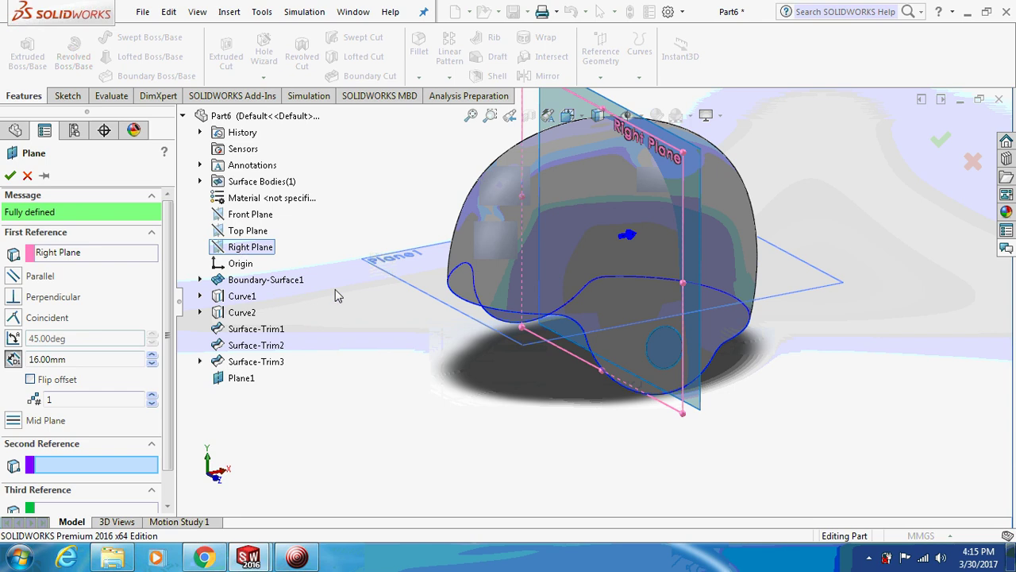
click(555, 316)
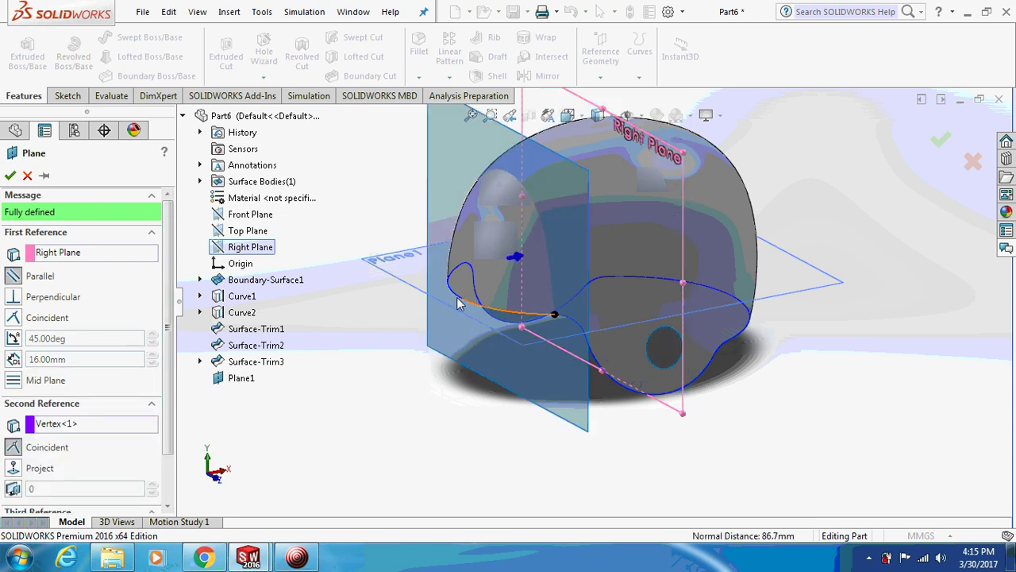
middle_drag(556, 318, 506, 301)
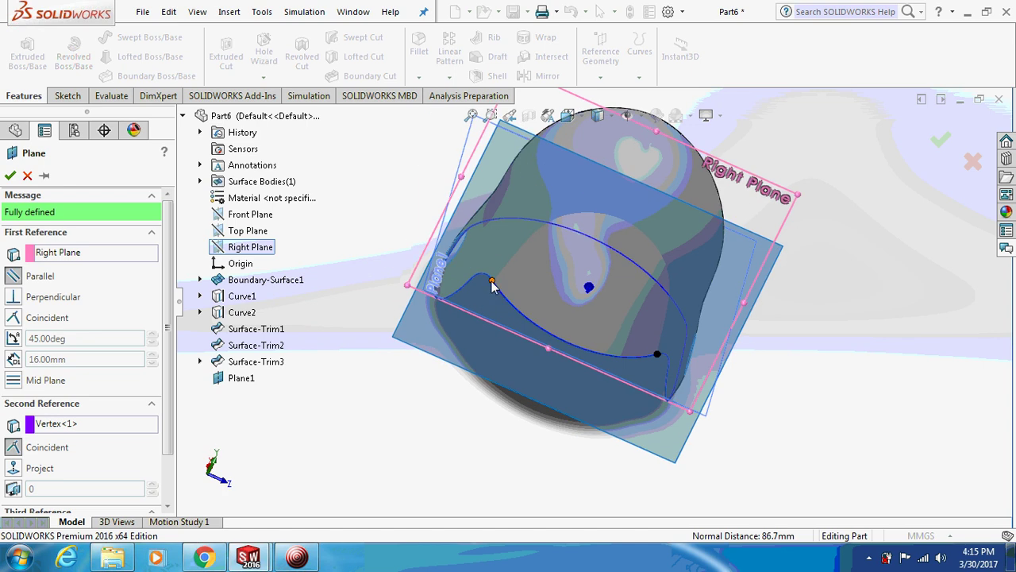
click(6, 177)
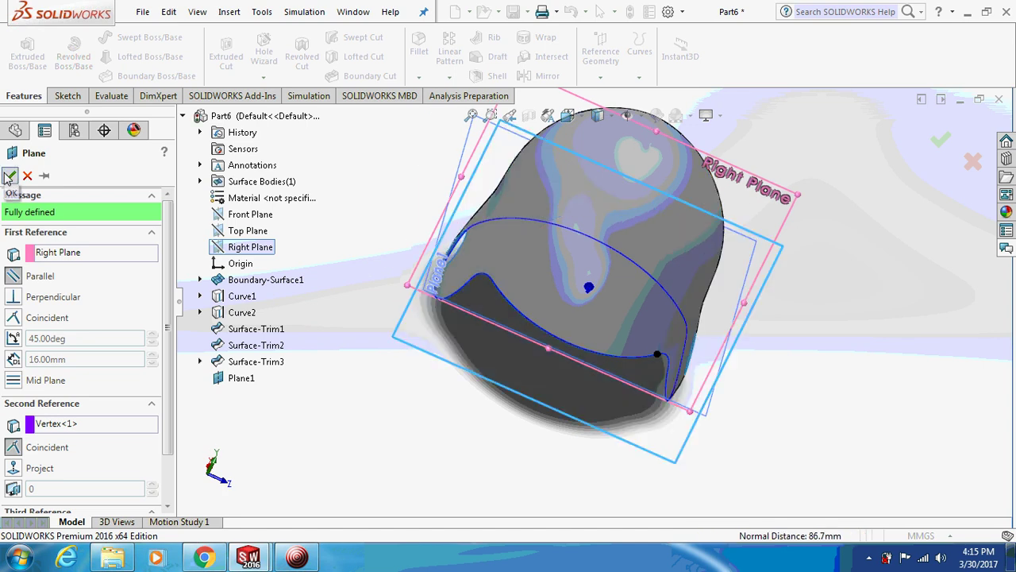
Start a sketch on Plane1, the horizontal plane through the face-opening vertex, and view it face-on.
middle_drag(315, 237, 373, 373)
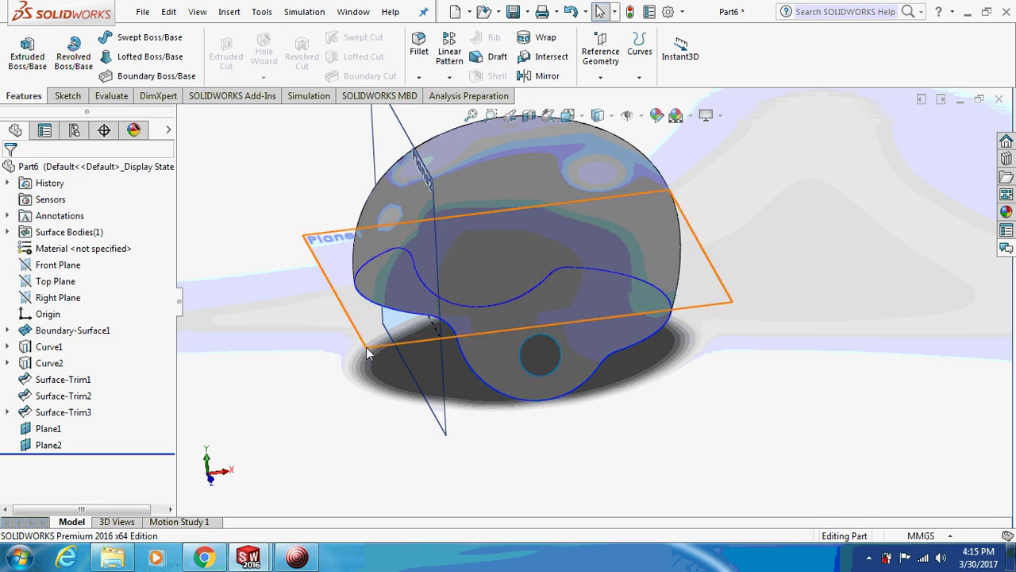
click(334, 372)
right_click(343, 320)
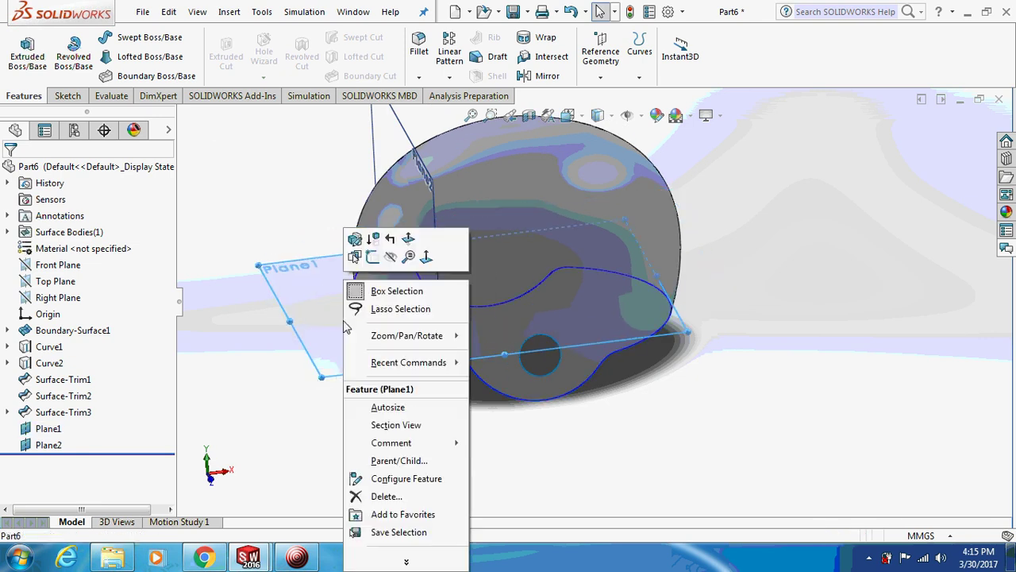
click(373, 259)
right_click(338, 347)
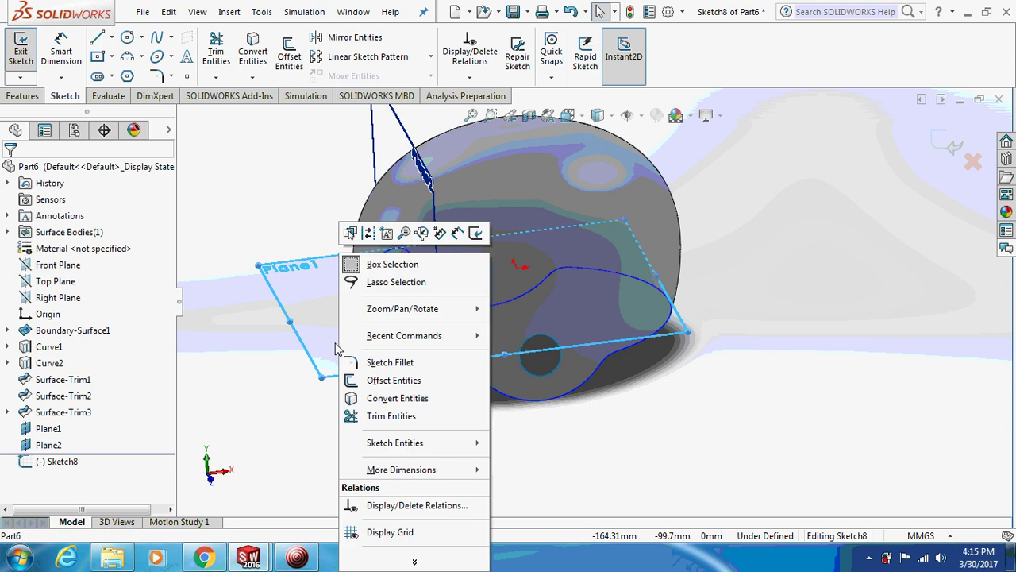
right_click(70, 469)
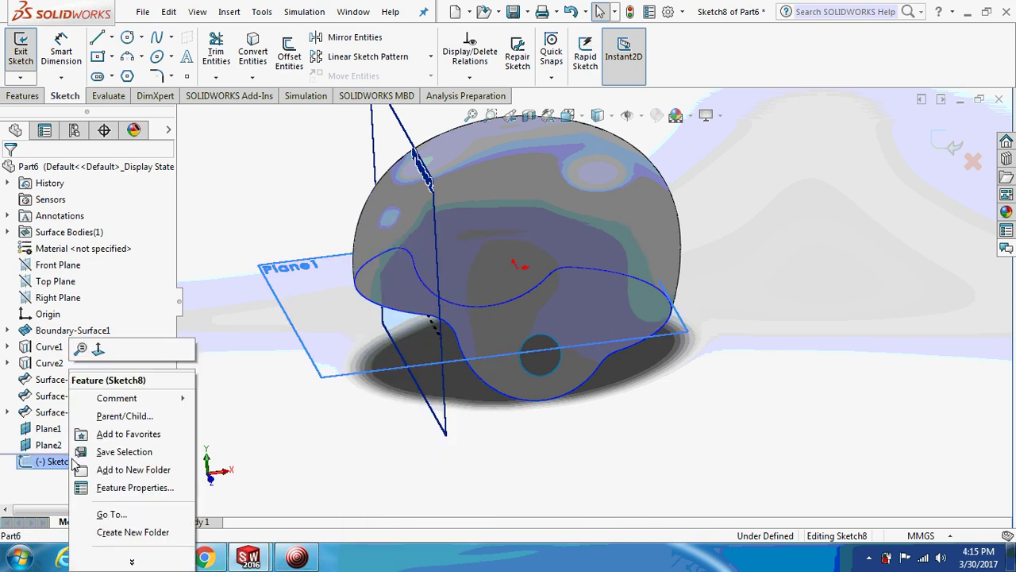
click(109, 347)
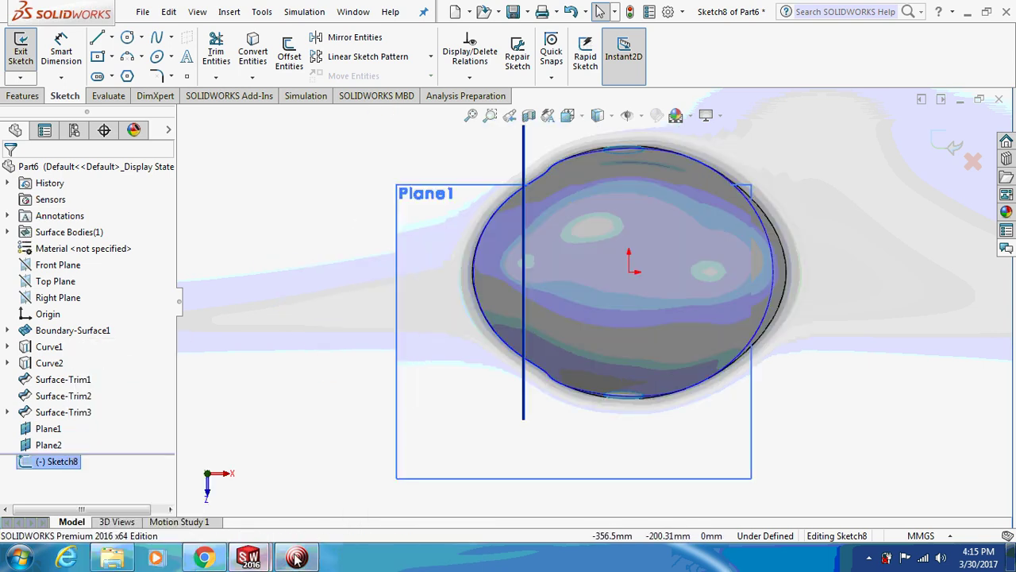
click(296, 558)
click(183, 157)
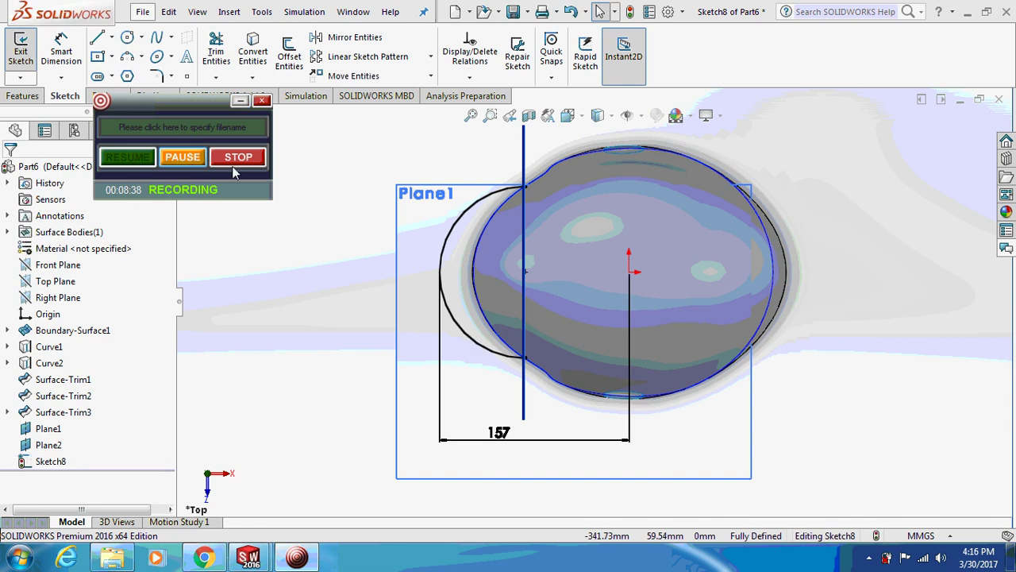
click(240, 102)
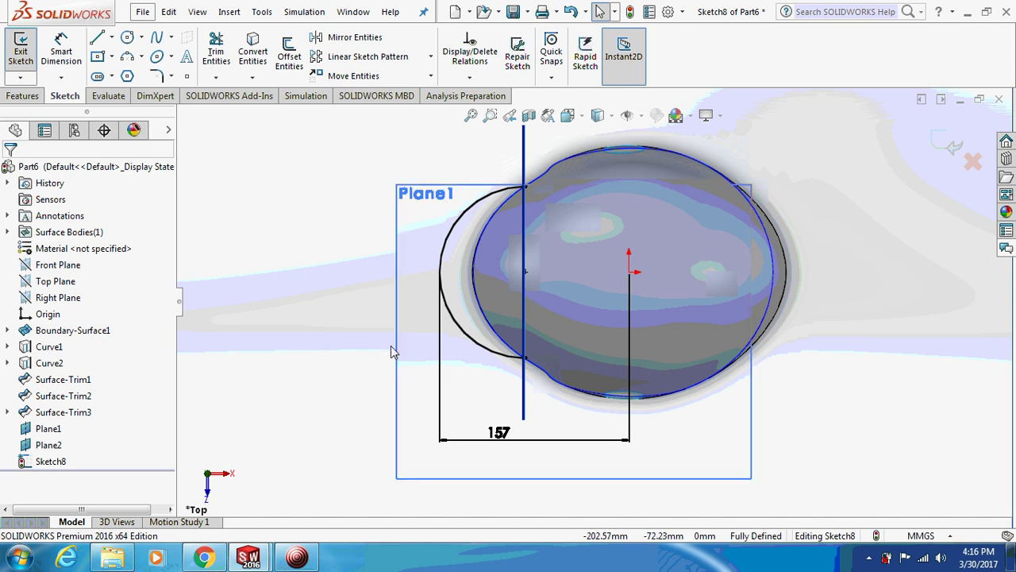
Close the visor outline sketch and start a new sketch on Plane2, the vertical plane at the face opening, viewed face-on.
middle_drag(352, 333, 400, 300)
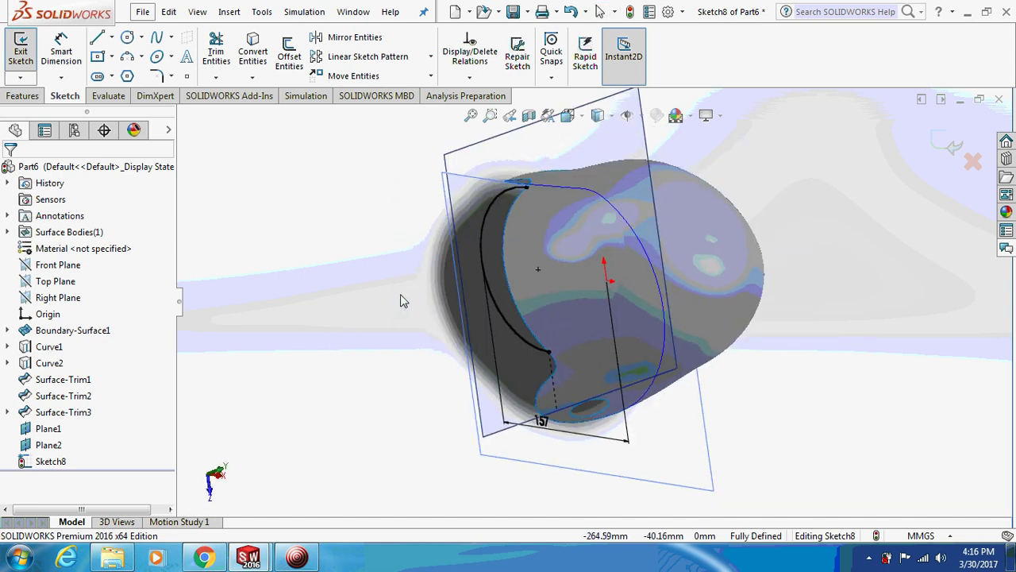
click(947, 143)
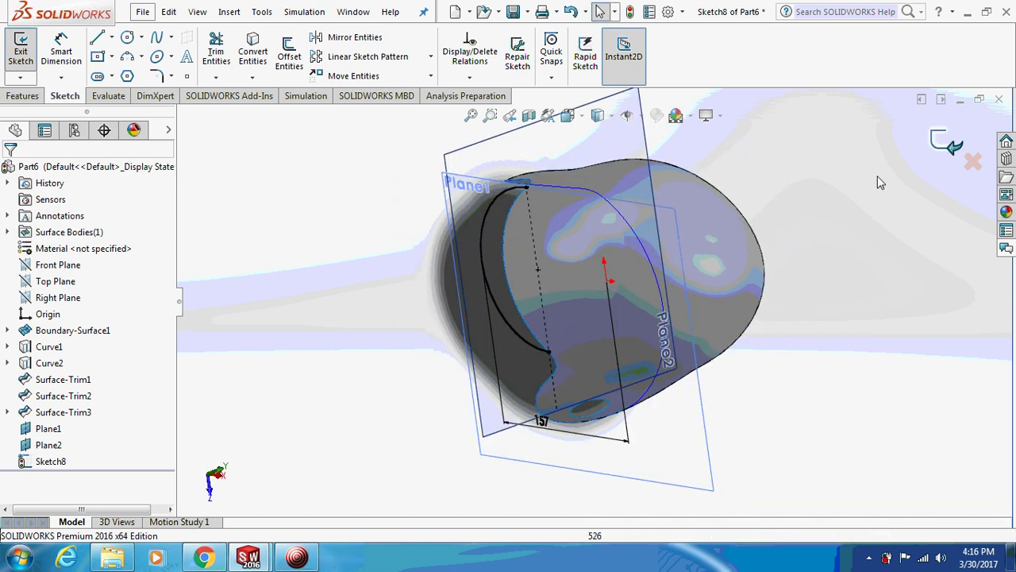
right_click(625, 150)
click(655, 128)
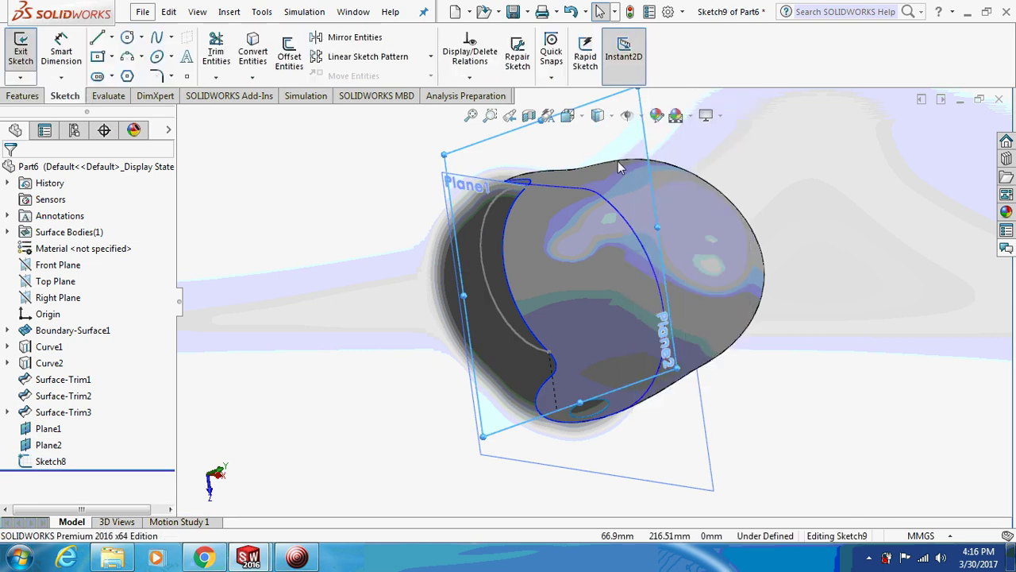
right_click(52, 480)
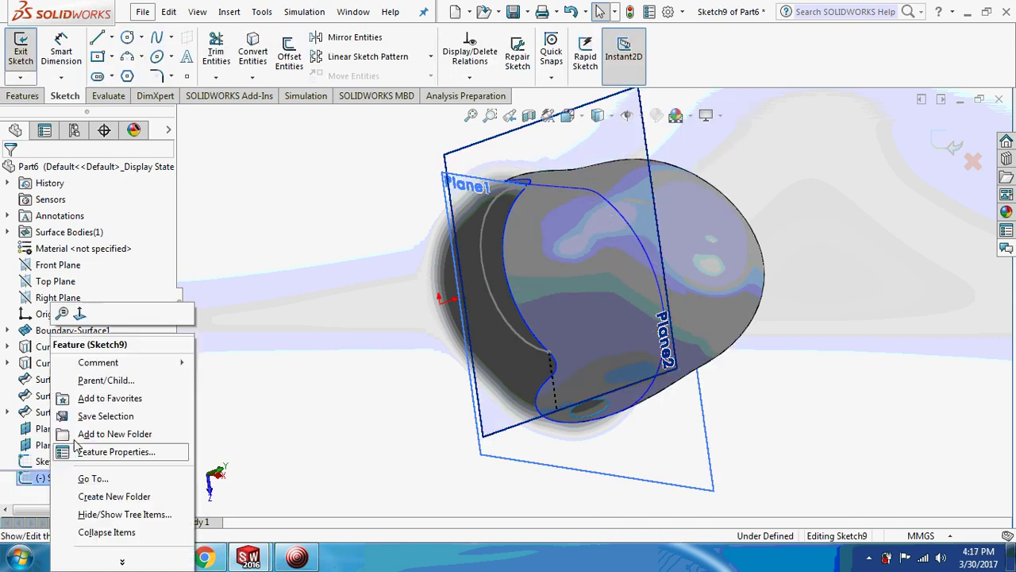
click(79, 314)
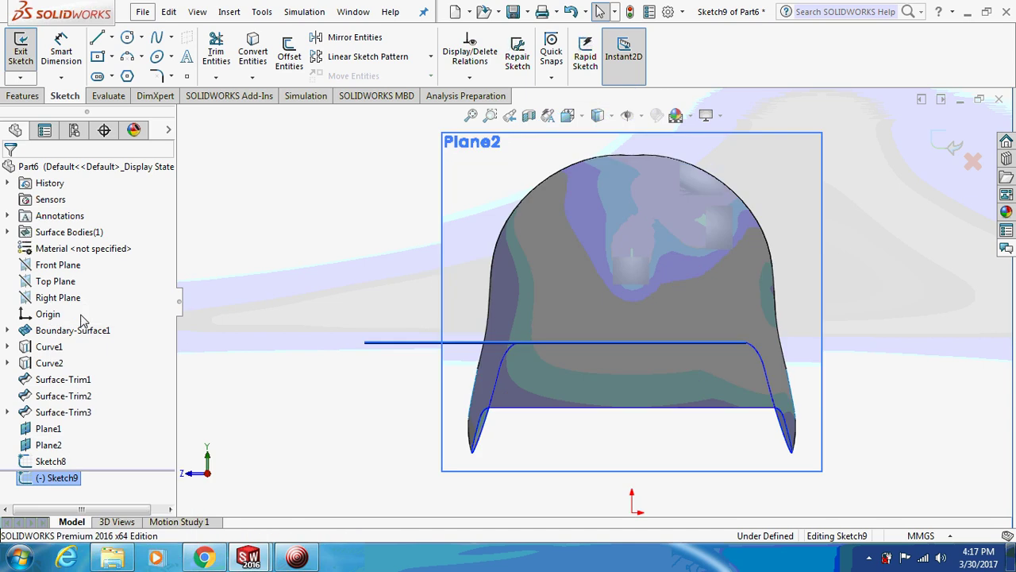
click(170, 76)
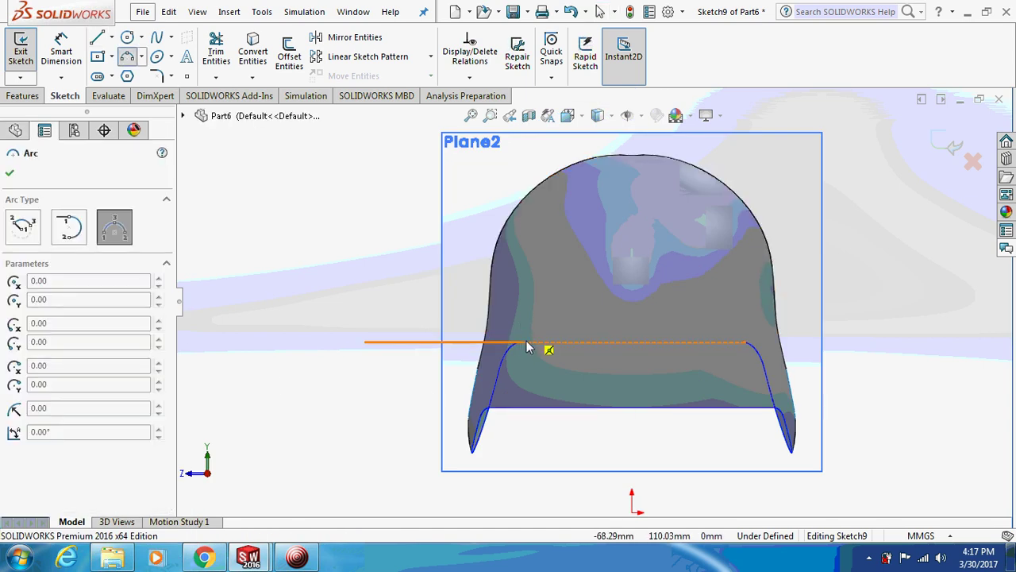
middle_drag(531, 349, 529, 342)
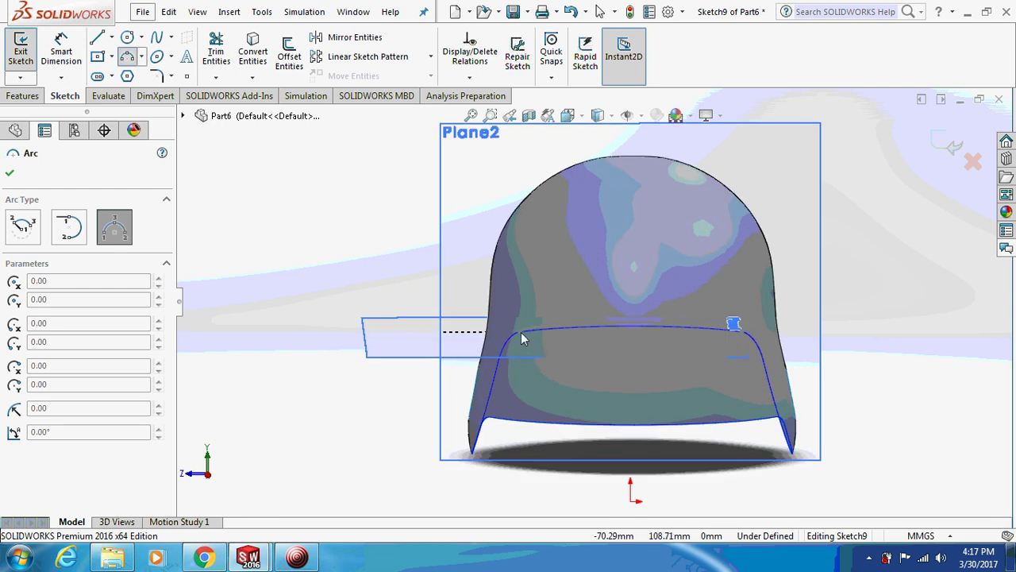
click(522, 333)
click(732, 326)
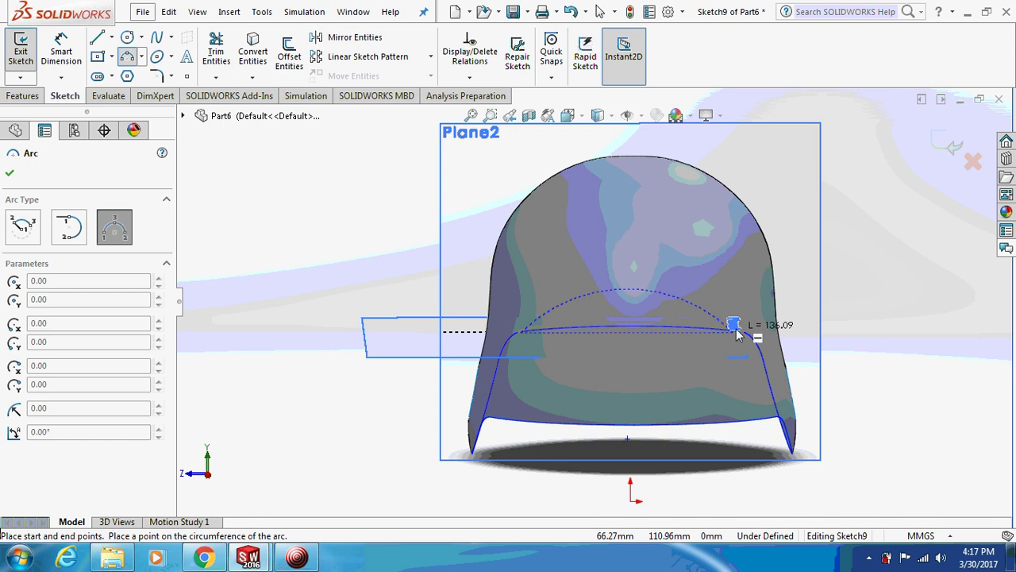
key(Escape)
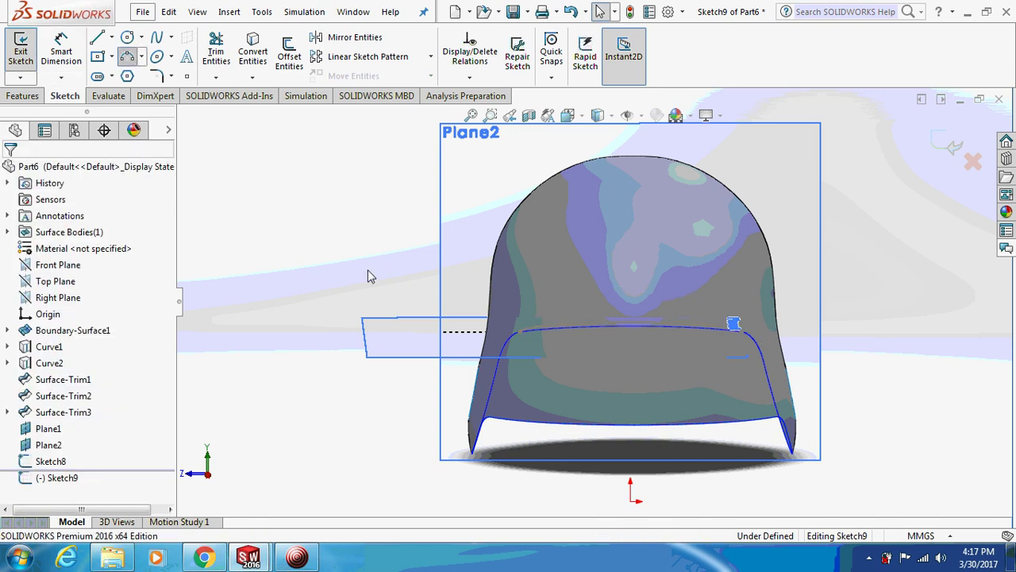
Draw a three-point arc of about 101 mm radius between the face opening's upper corners, bulging upward.
click(521, 331)
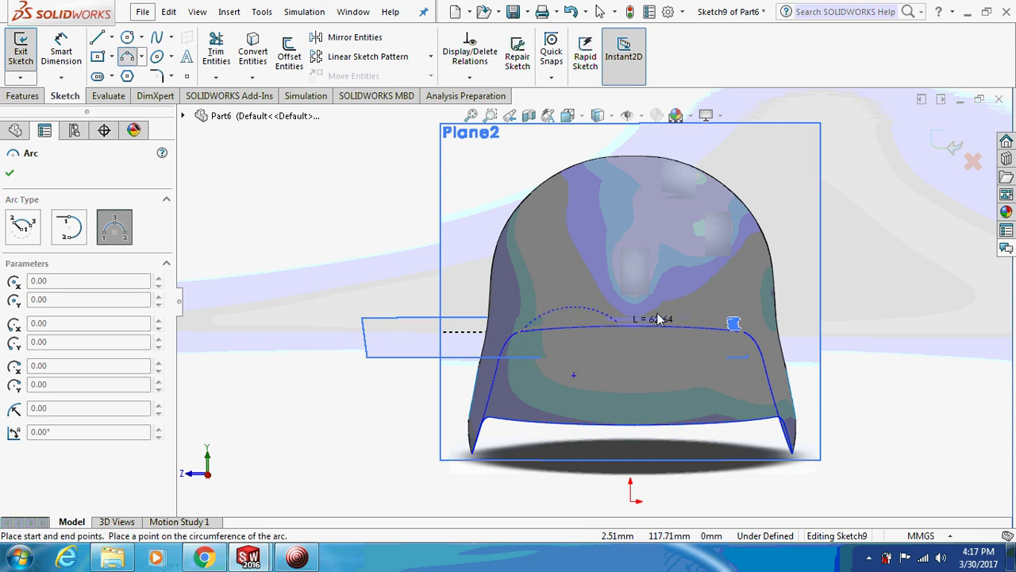
click(742, 329)
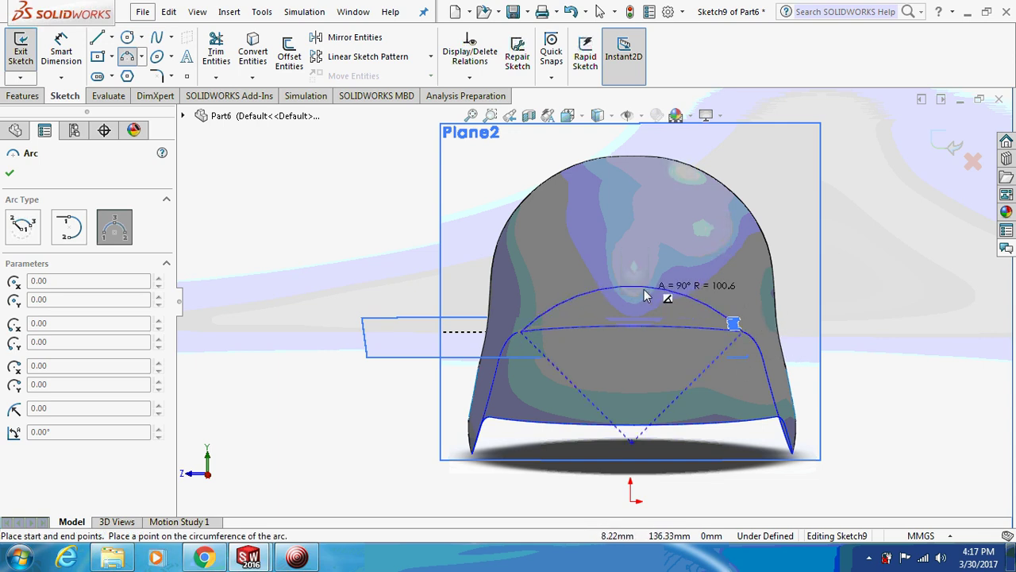
click(671, 291)
key(Escape)
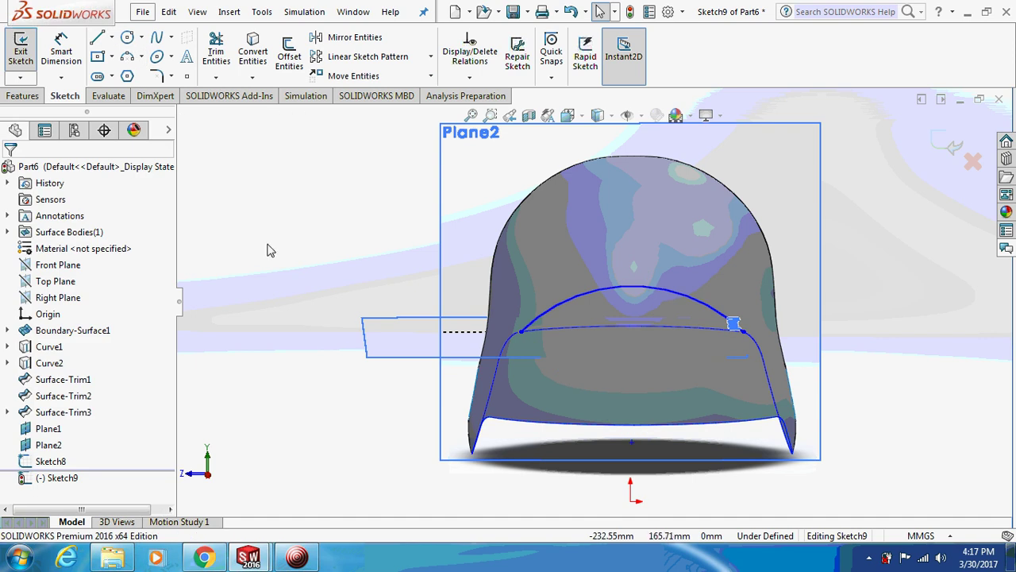
Dimension the peak of the visor arc at 21 mm above the upper edge of the face opening.
key(ctrl+2)
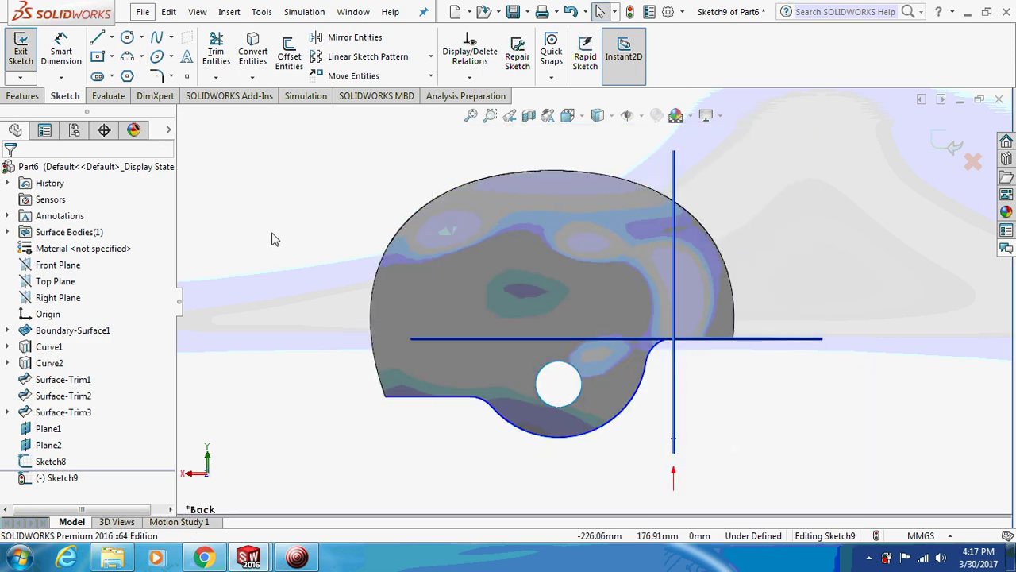
key(ctrl+3)
click(61, 52)
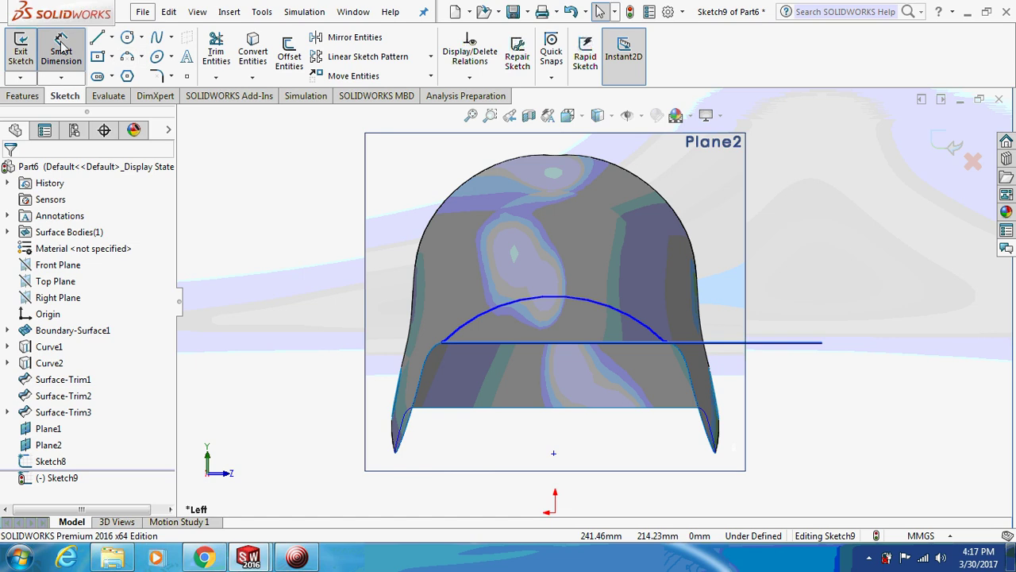
click(544, 339)
click(555, 343)
click(290, 334)
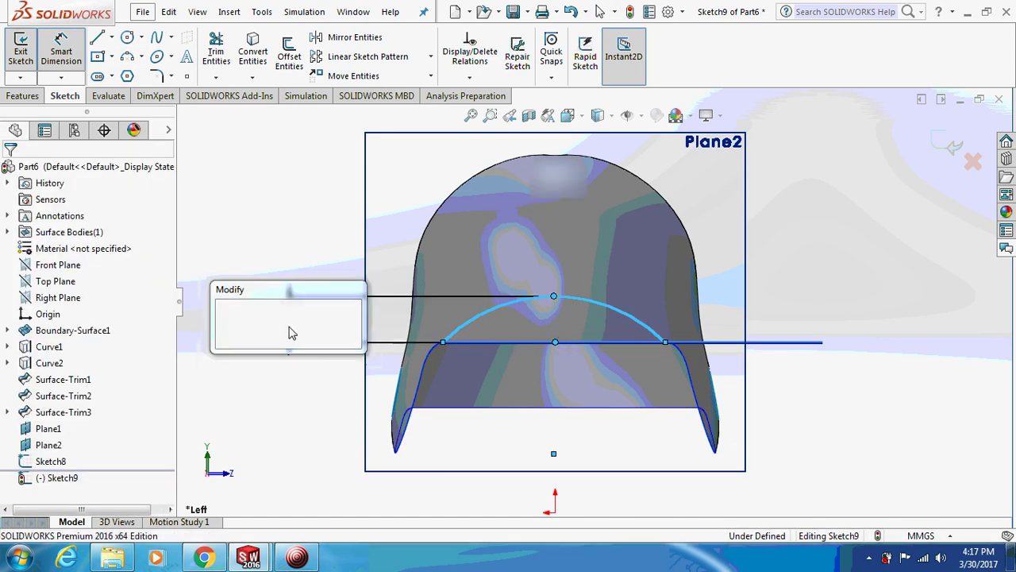
text(21)
key(Return)
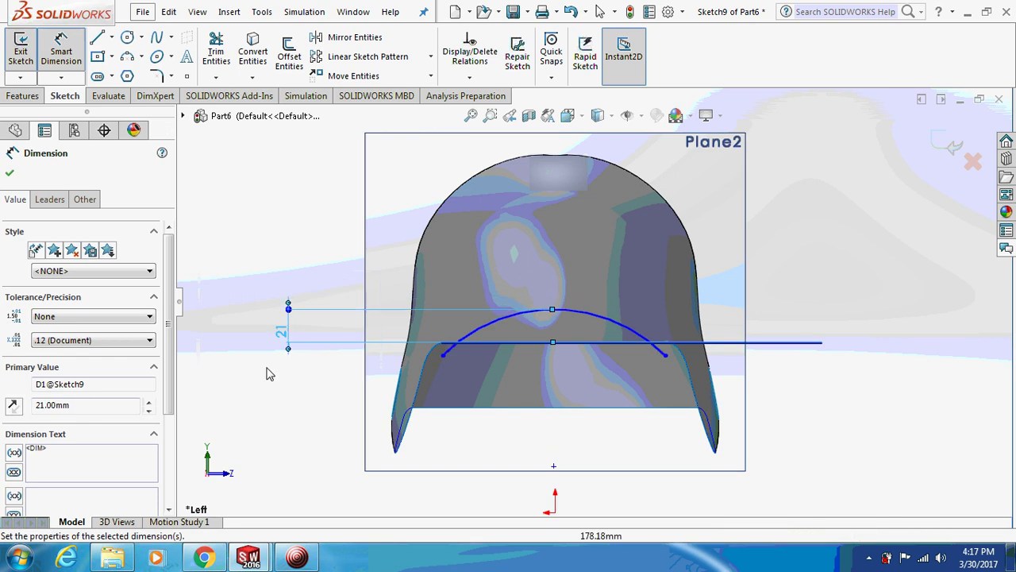
click(272, 408)
middle_drag(443, 327, 468, 365)
scroll(538, 368, up, 4)
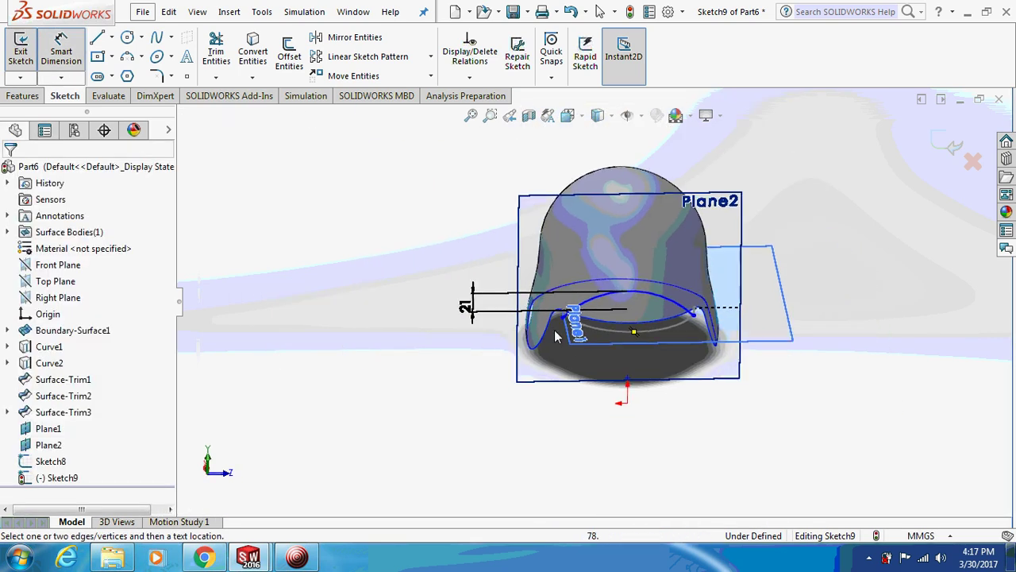
scroll(556, 336, down, 5)
scroll(571, 318, up, 1)
scroll(588, 296, down, 3)
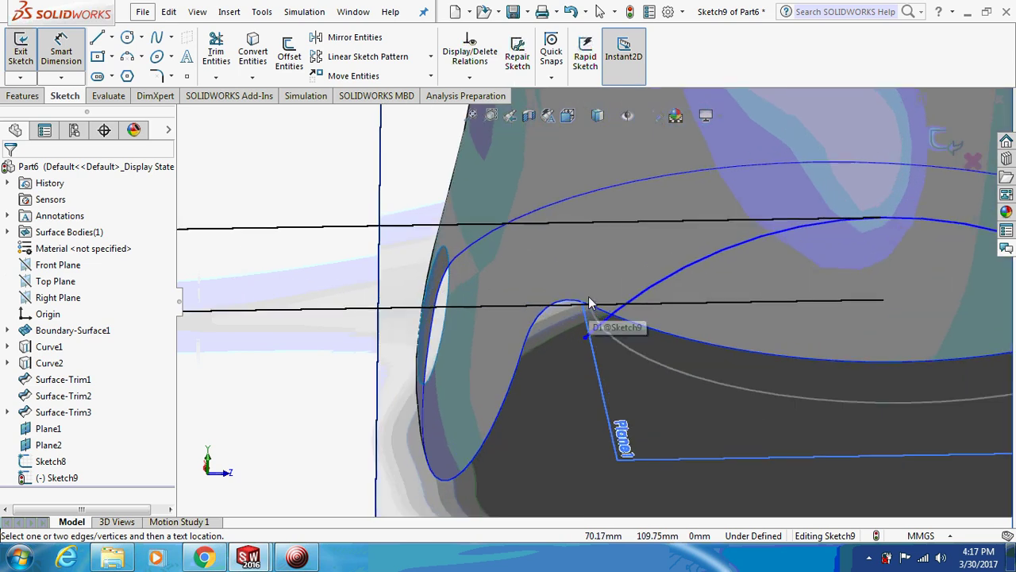
click(585, 339)
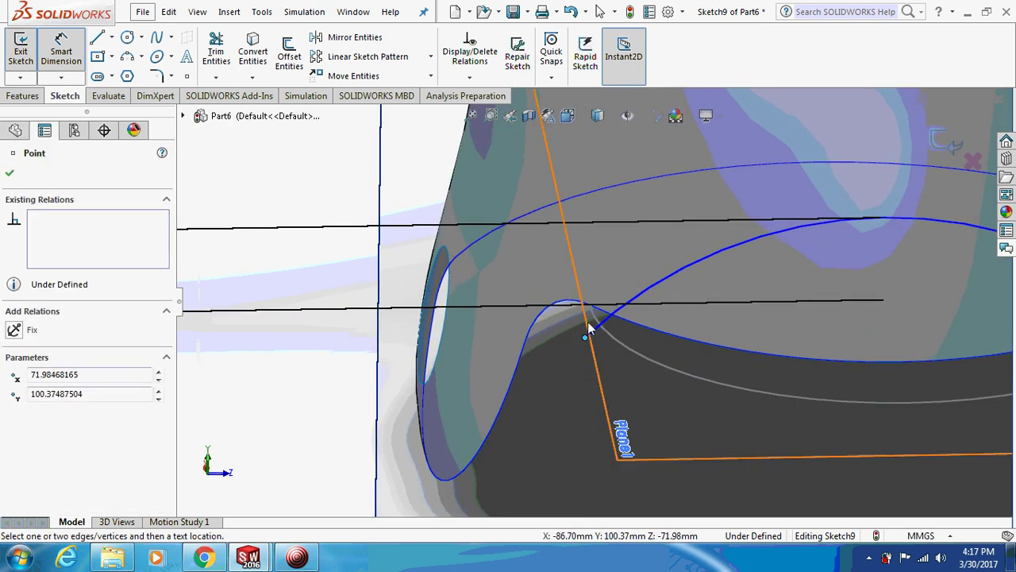
click(589, 306)
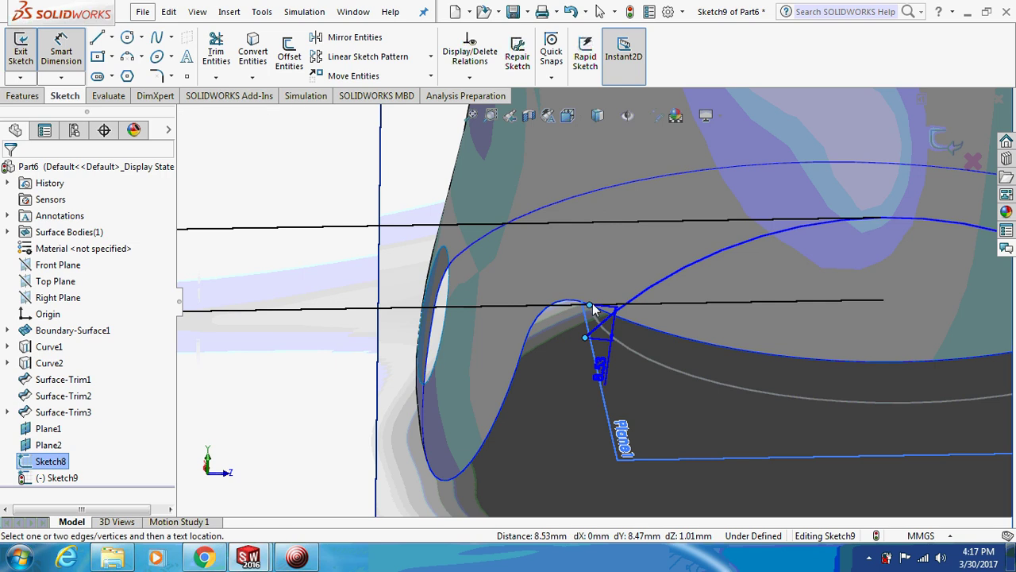
key(Escape)
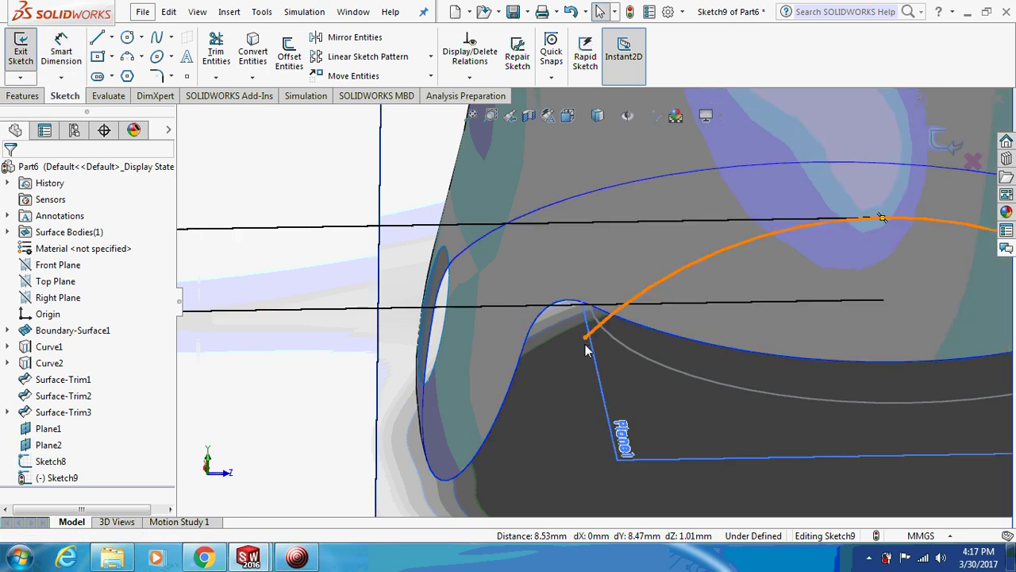
Make both arc endpoints coincident with the face opening's upper corner points, and exit the sketch.
click(585, 338)
ctrl+click(590, 305)
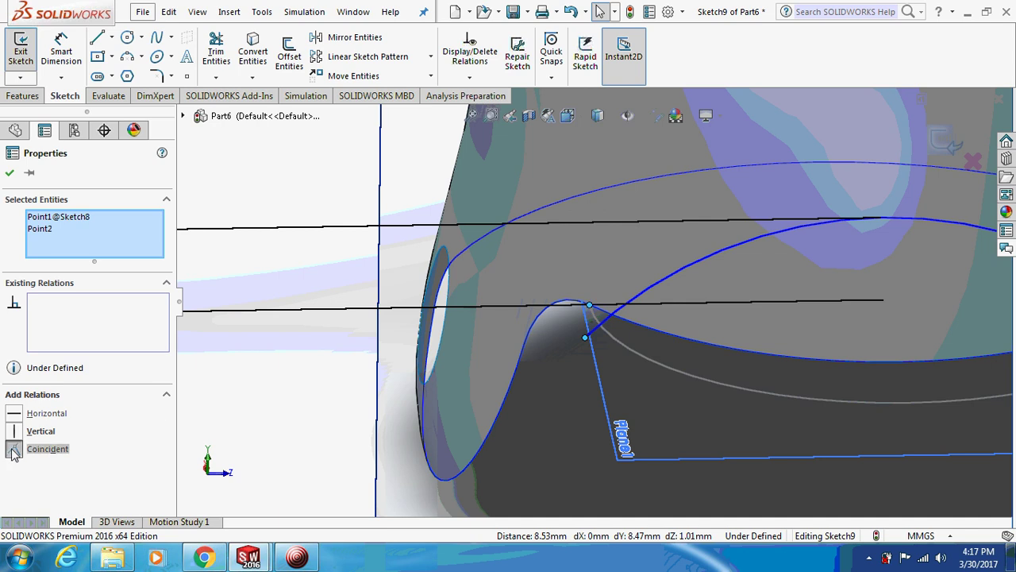
click(14, 449)
mouse_move(875, 378)
middle_down()
mouse_move(906, 348)
mouse_move(688, 285)
mouse_move(574, 229)
mouse_move(630, 338)
mouse_move(635, 381)
middle_up()
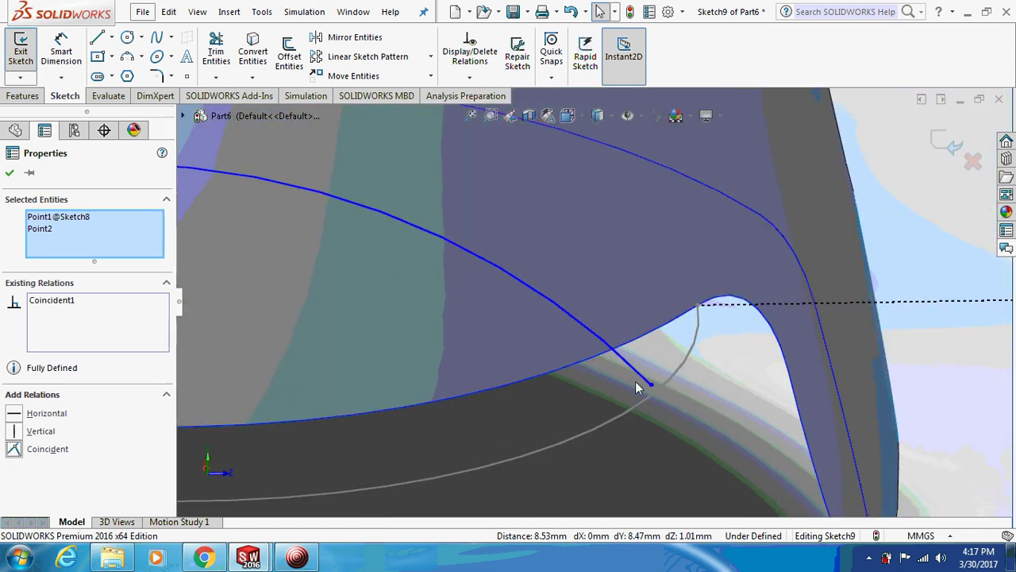
click(651, 386)
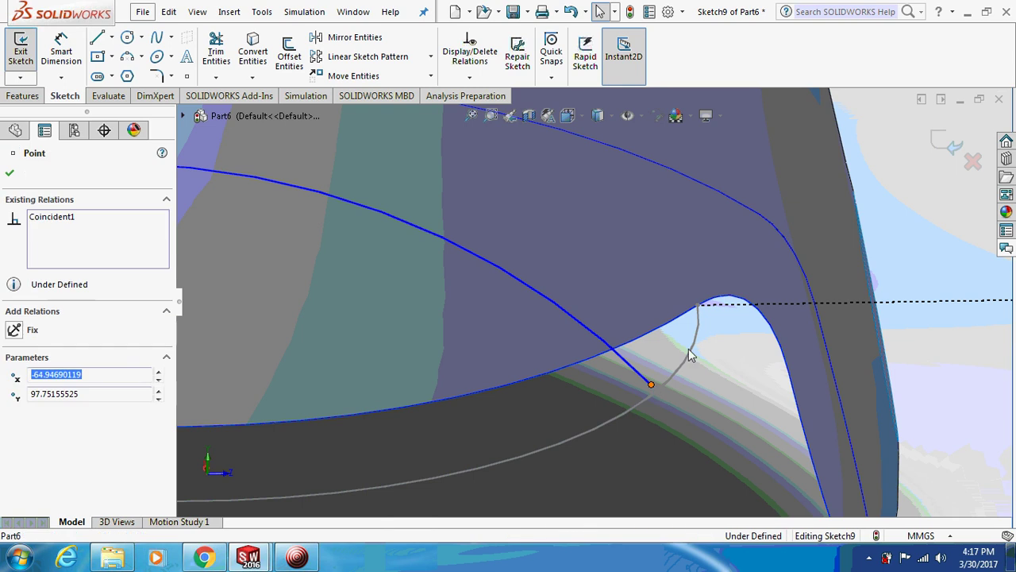
ctrl+click(697, 307)
click(13, 450)
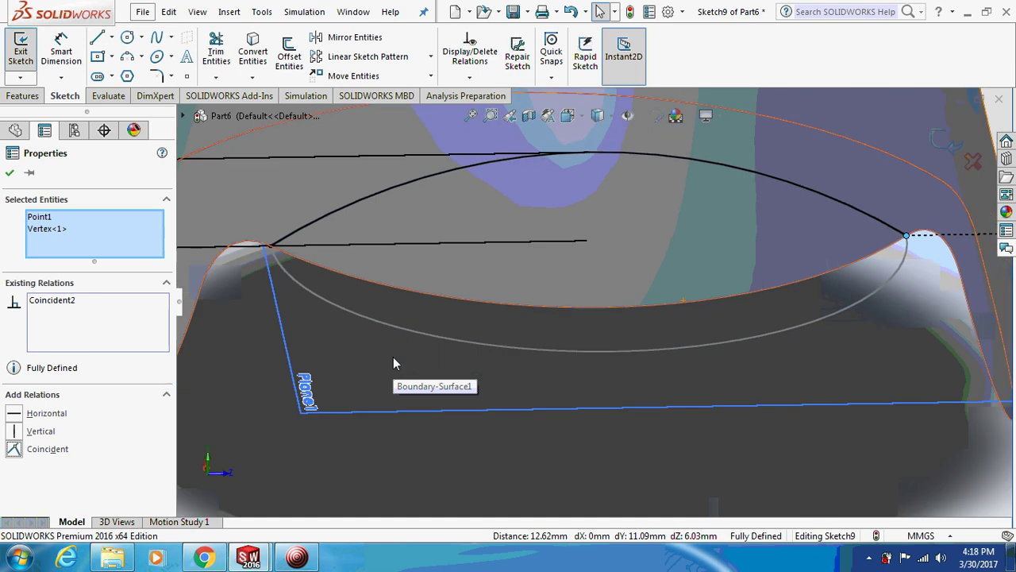
key(Escape)
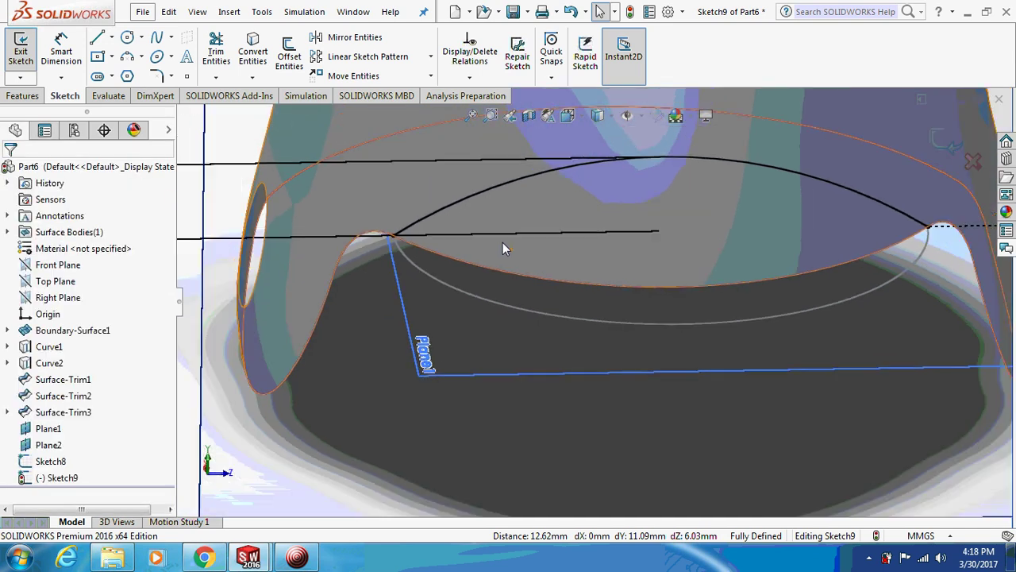
scroll(556, 242, up, 3)
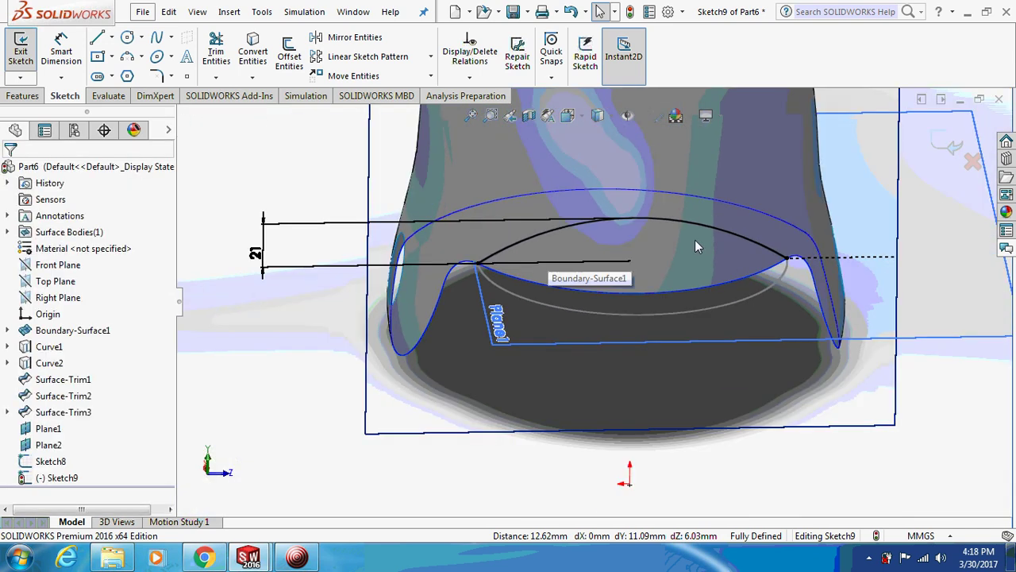
click(938, 149)
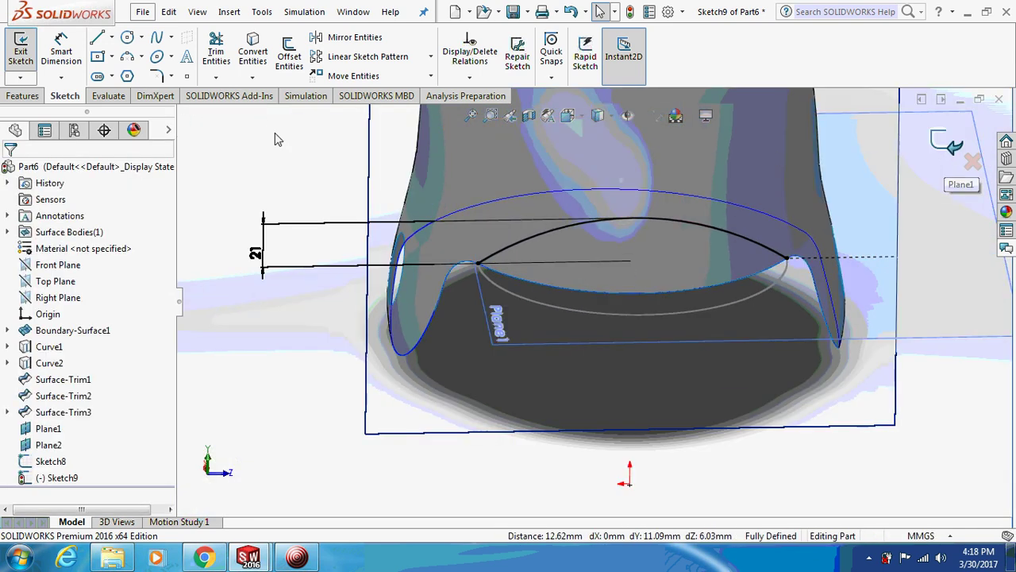
Create a boundary surface for the visor between the raised arc sketch and the horizontal outline sketch.
click(232, 13)
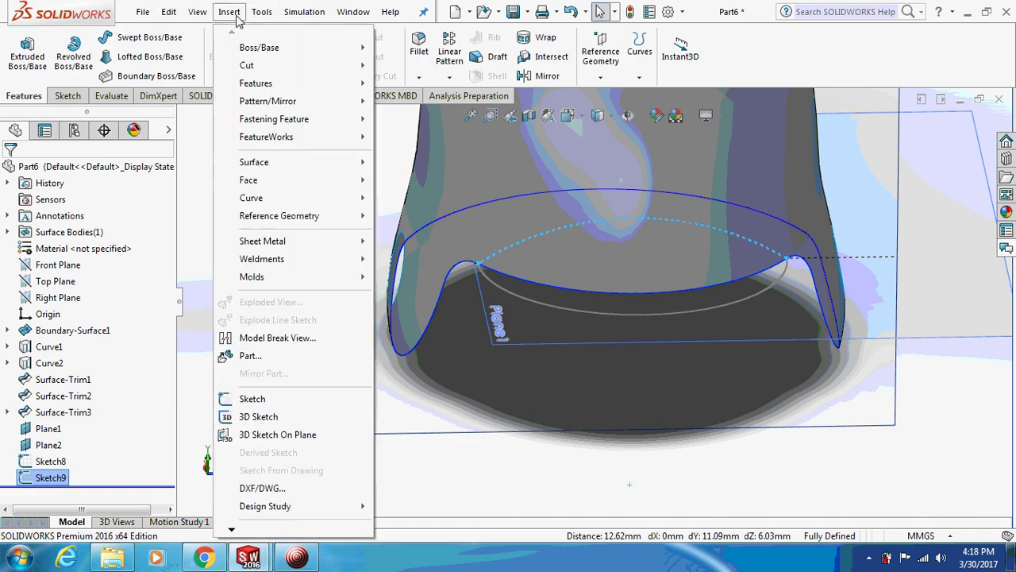
mouse_move(268, 170)
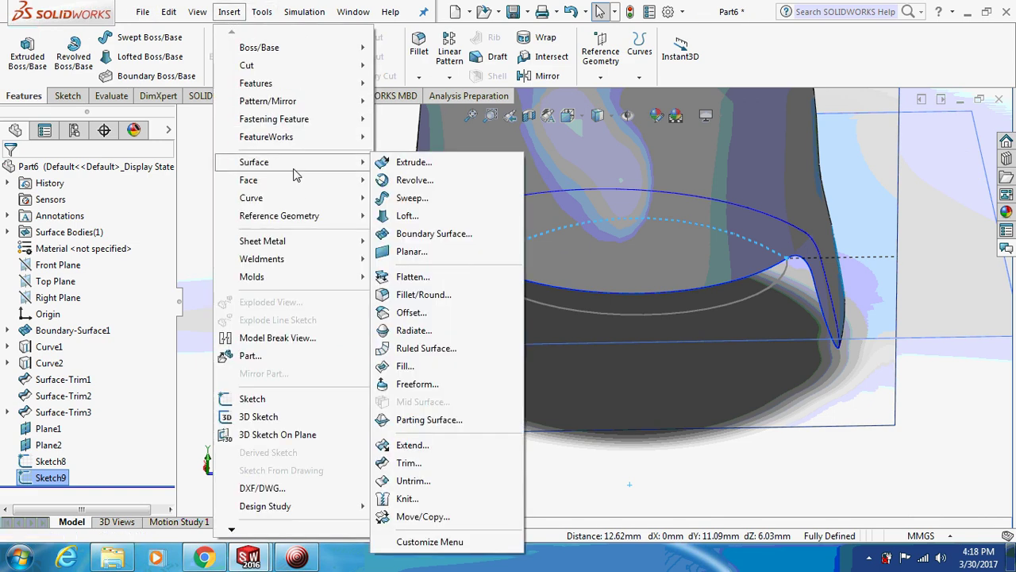
click(433, 229)
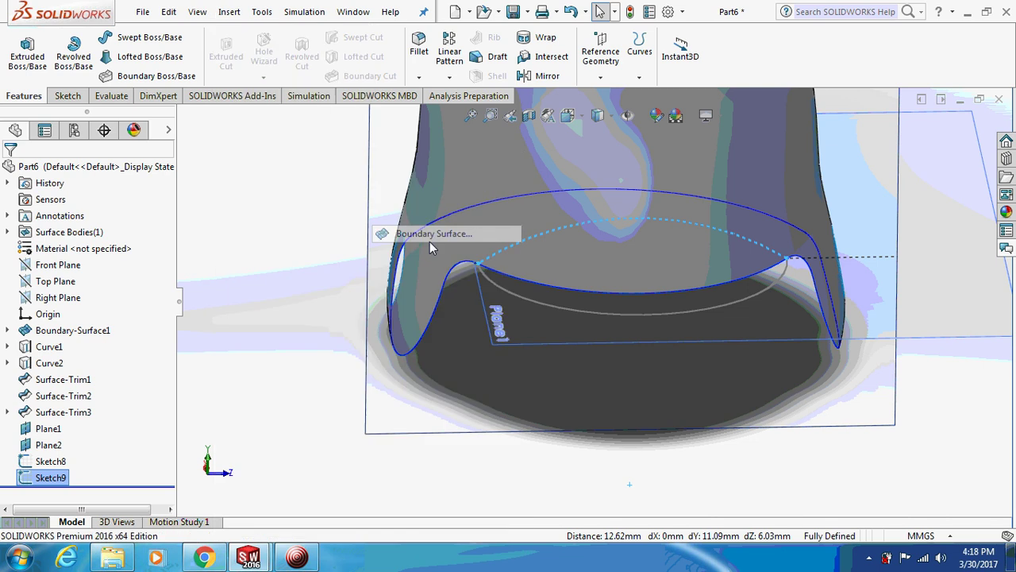
click(505, 290)
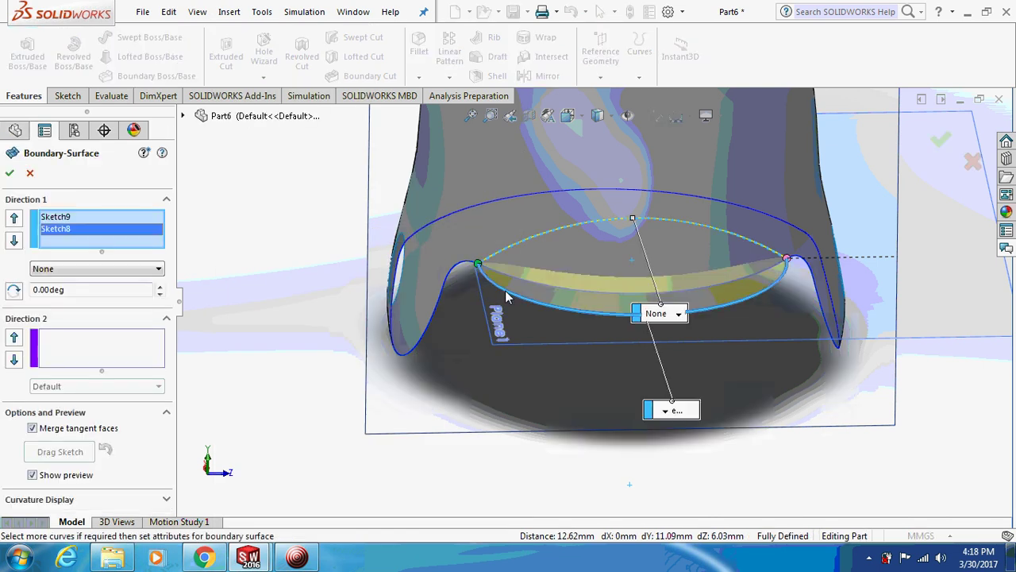
click(9, 173)
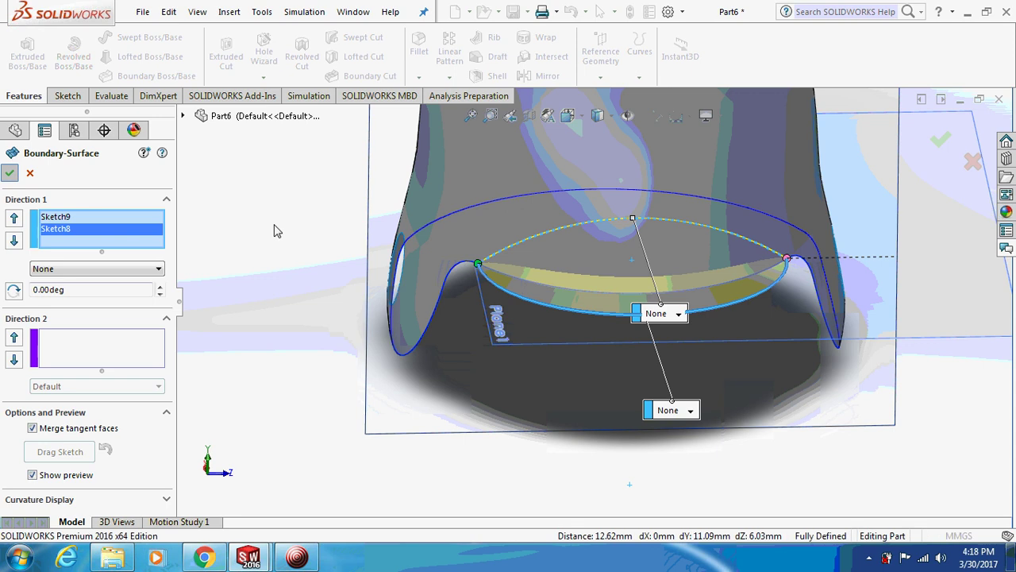
Hide the reference planes Plane1 and Plane2.
middle_drag(299, 243, 344, 255)
scroll(344, 256, up, 10)
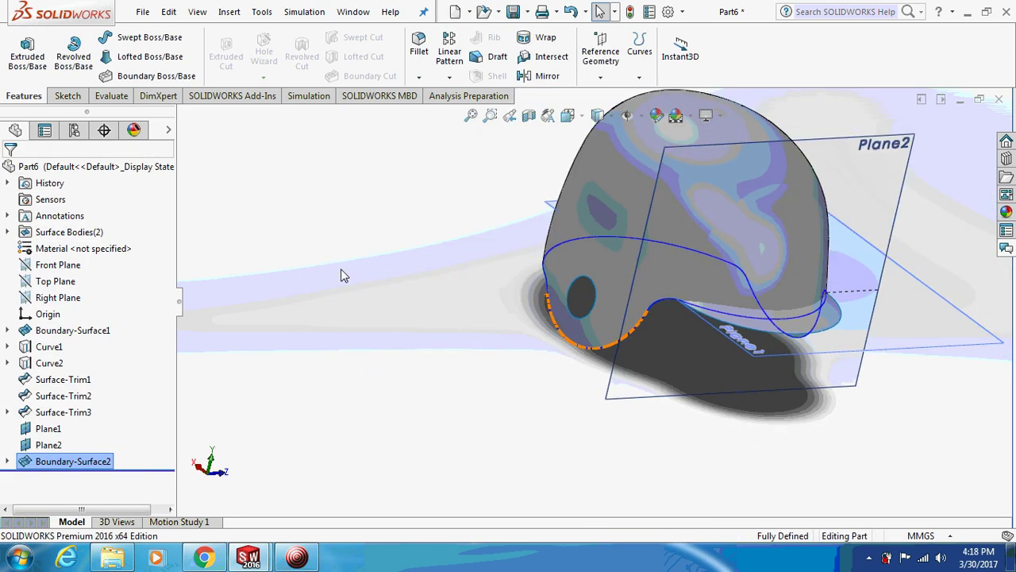
right_click(48, 428)
key(Escape)
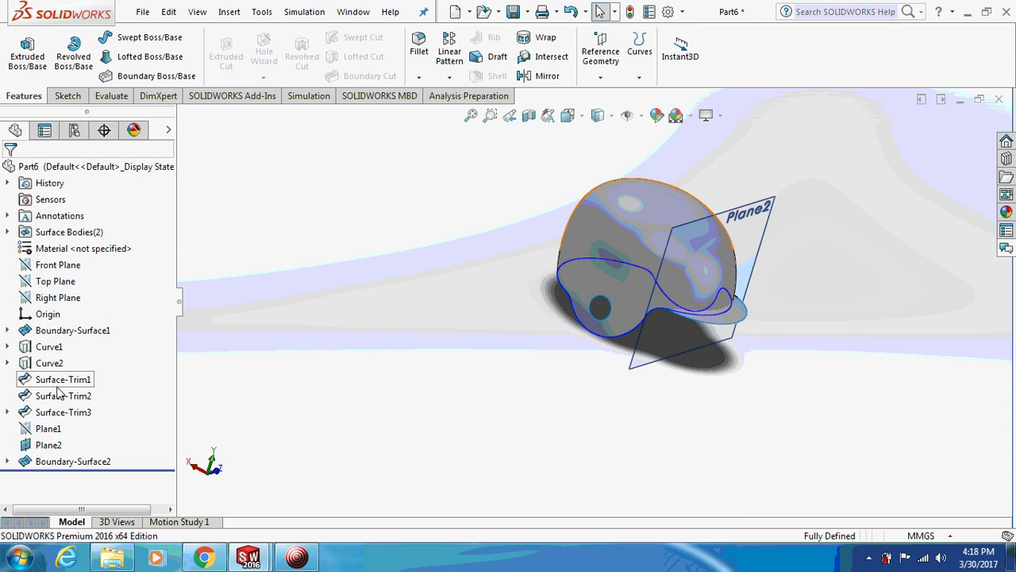
right_click(49, 447)
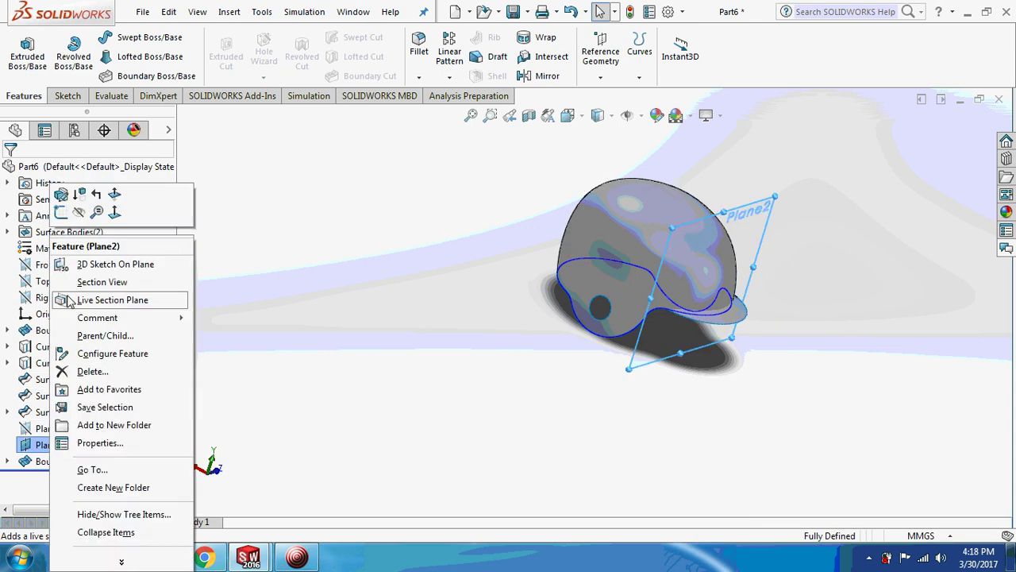
click(78, 224)
middle_drag(483, 263, 445, 357)
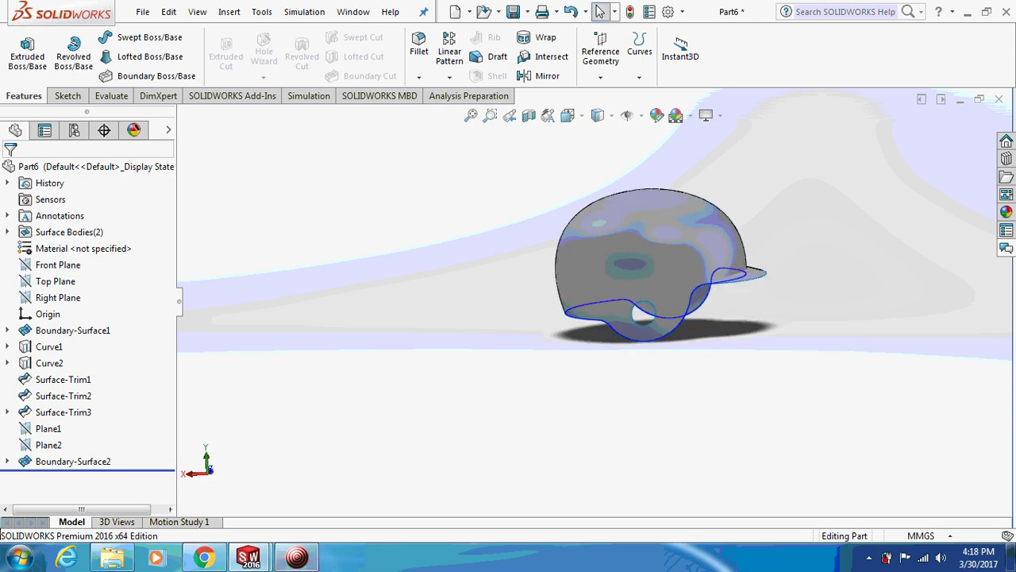
click(297, 557)
click(182, 156)
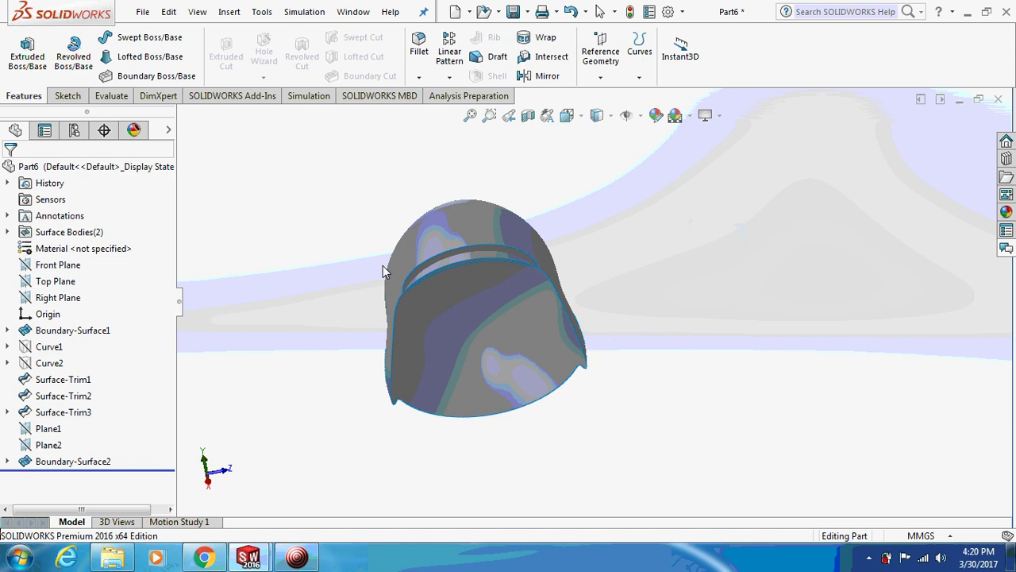
middle_drag(383, 265, 449, 278)
click(446, 271)
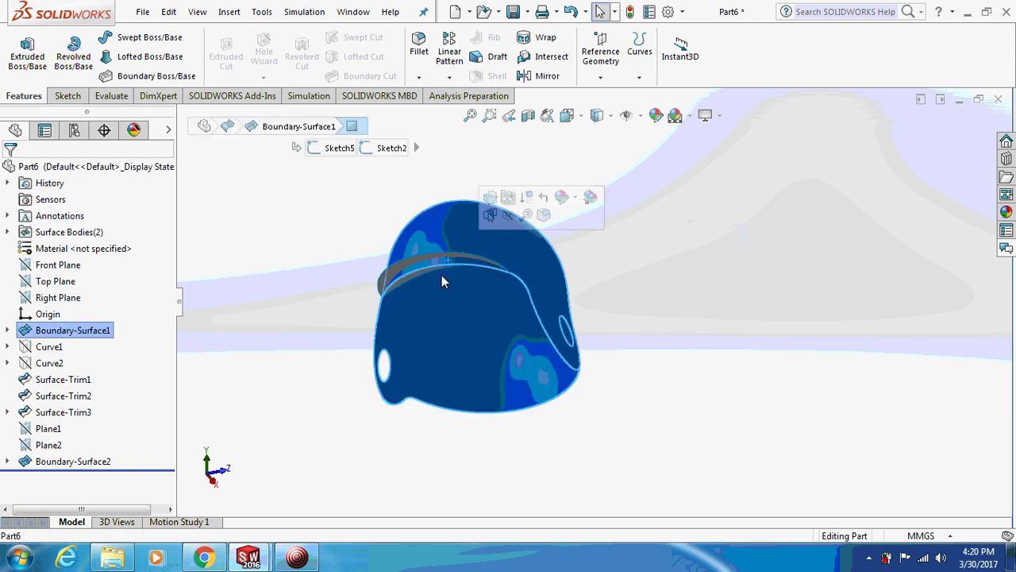
scroll(312, 249, down, 3)
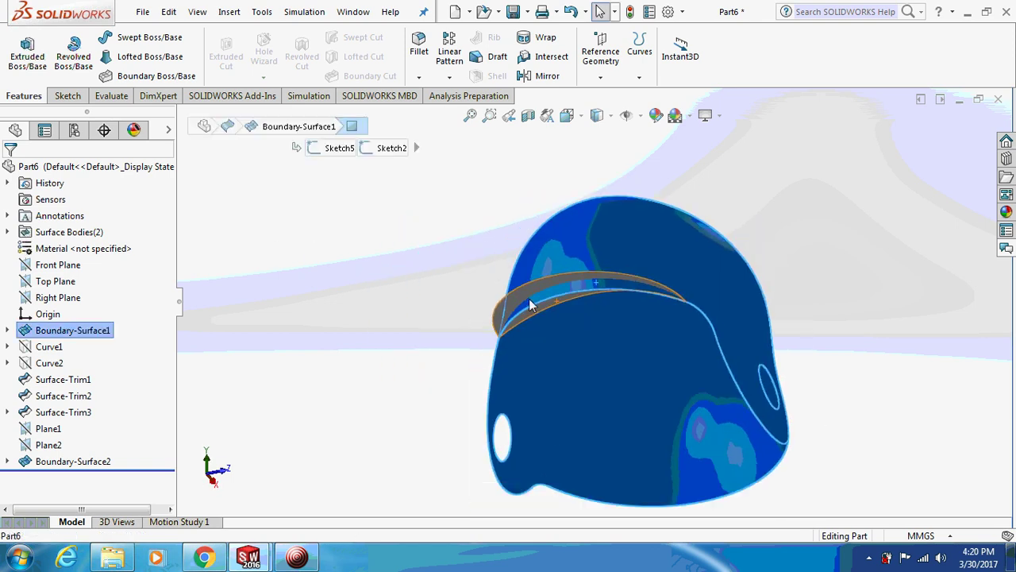
key(ctrl+7)
click(297, 556)
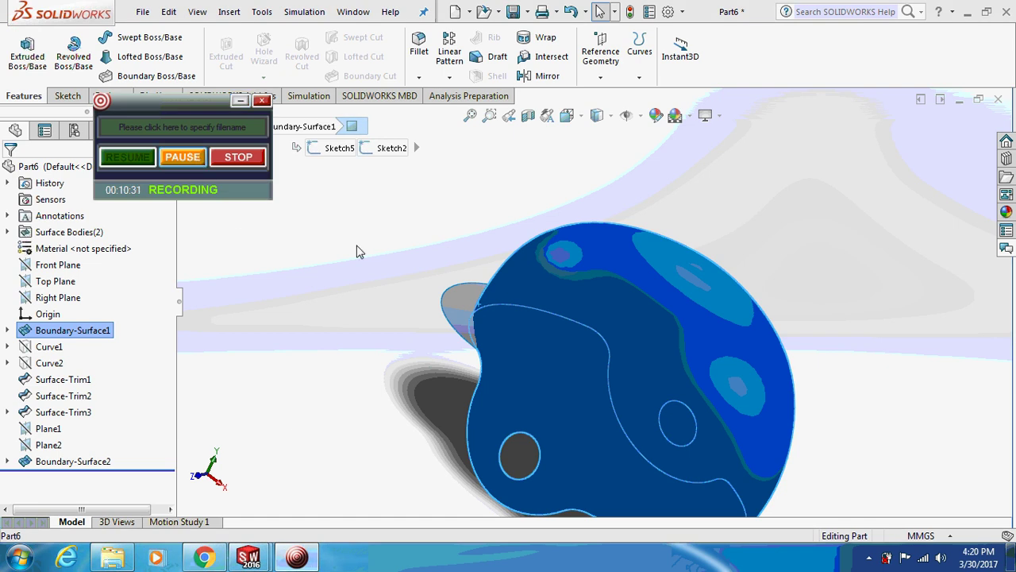
click(240, 101)
middle_drag(331, 235, 476, 264)
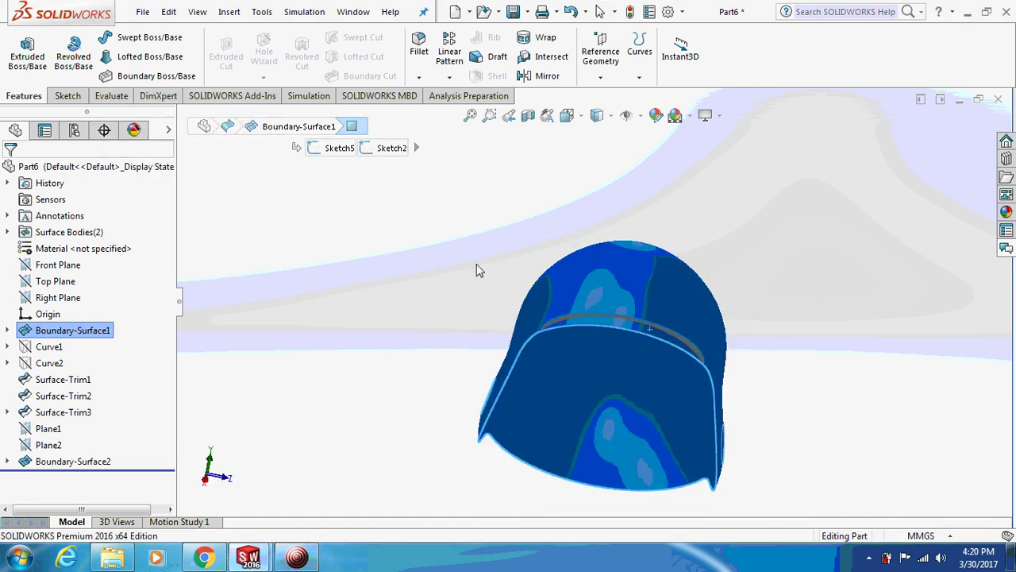
click(476, 264)
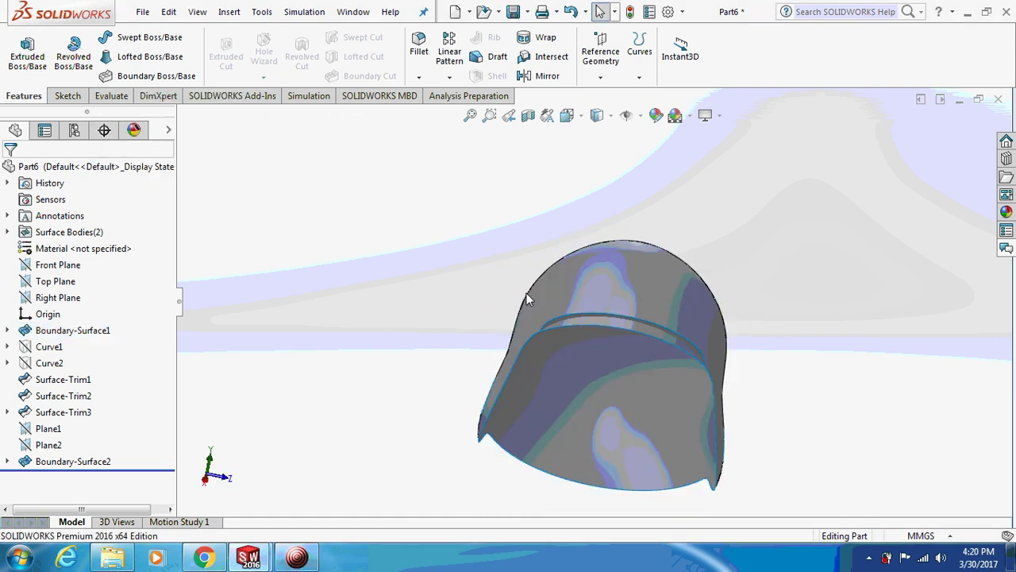
Trim the helmet shell using the visor surface as a standard trim tool, removing the thin shell strip between the visor and the face opening.
click(235, 14)
mouse_move(270, 162)
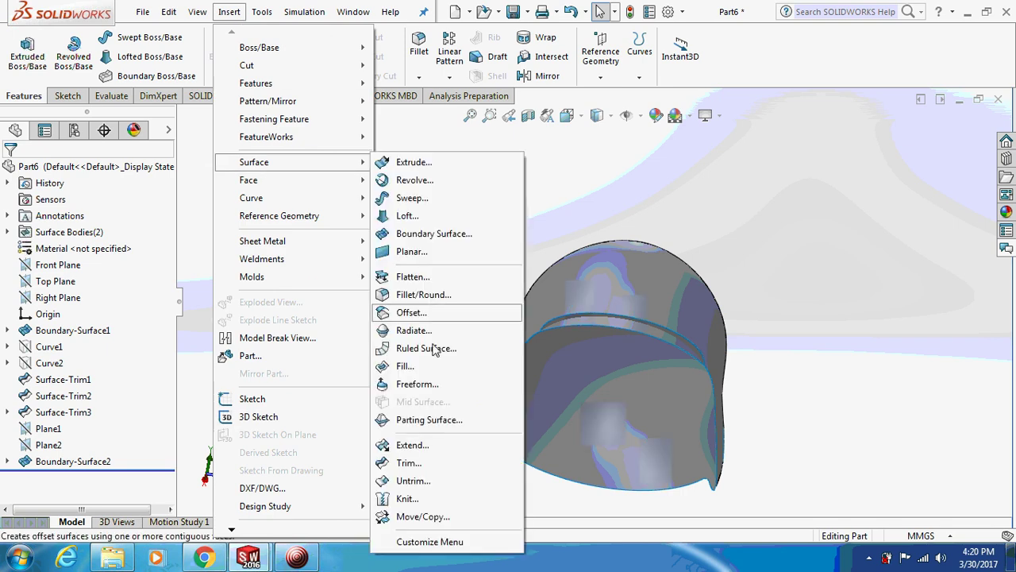
click(409, 462)
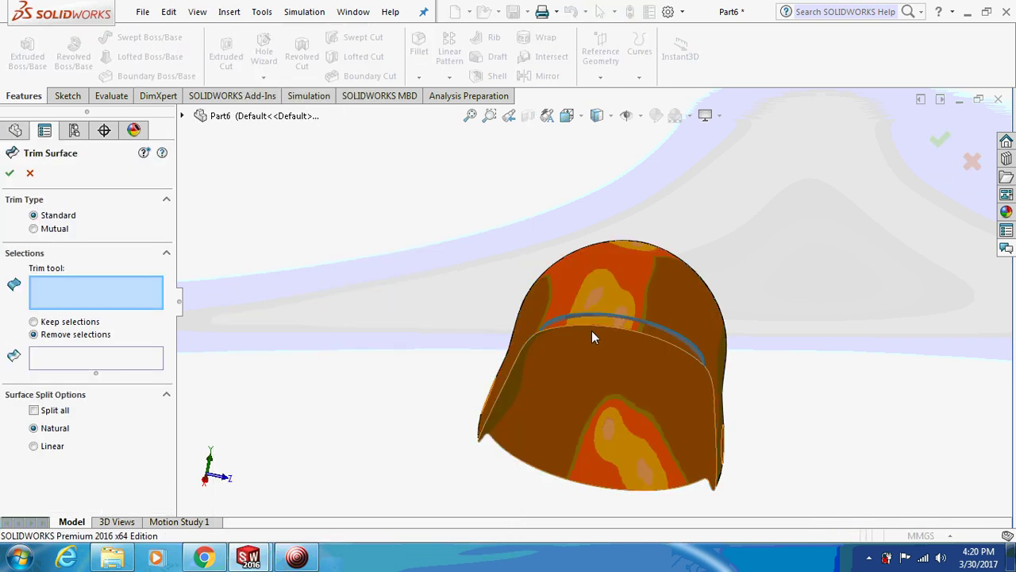
middle_drag(340, 270, 254, 283)
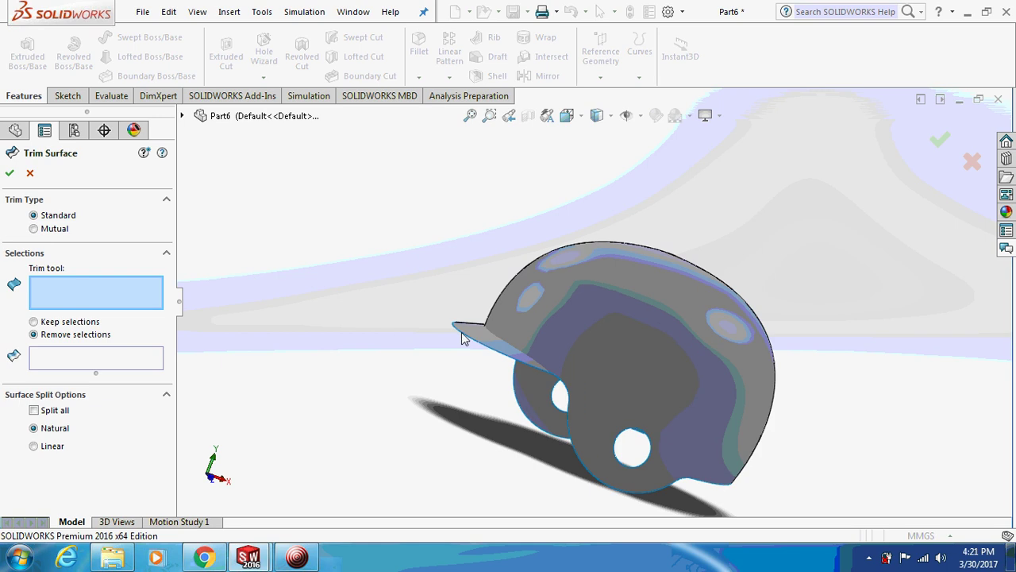
click(478, 336)
middle_drag(477, 338, 542, 257)
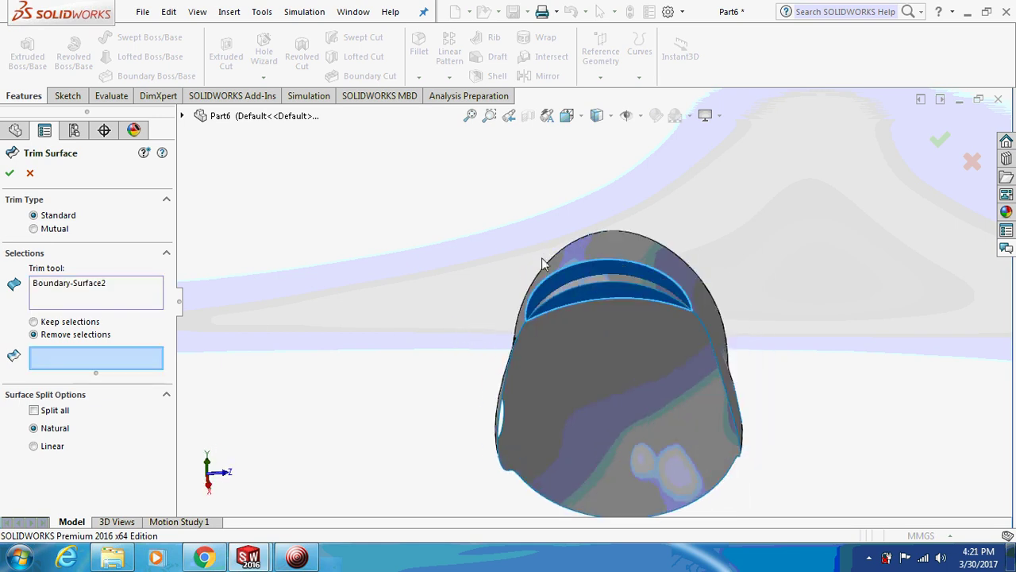
click(580, 282)
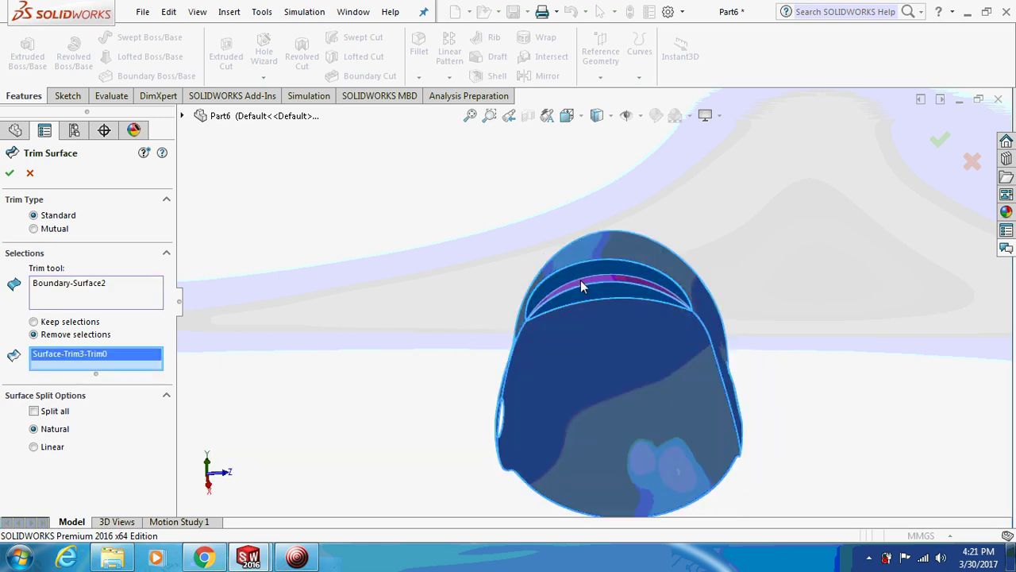
click(9, 174)
middle_drag(462, 297, 423, 326)
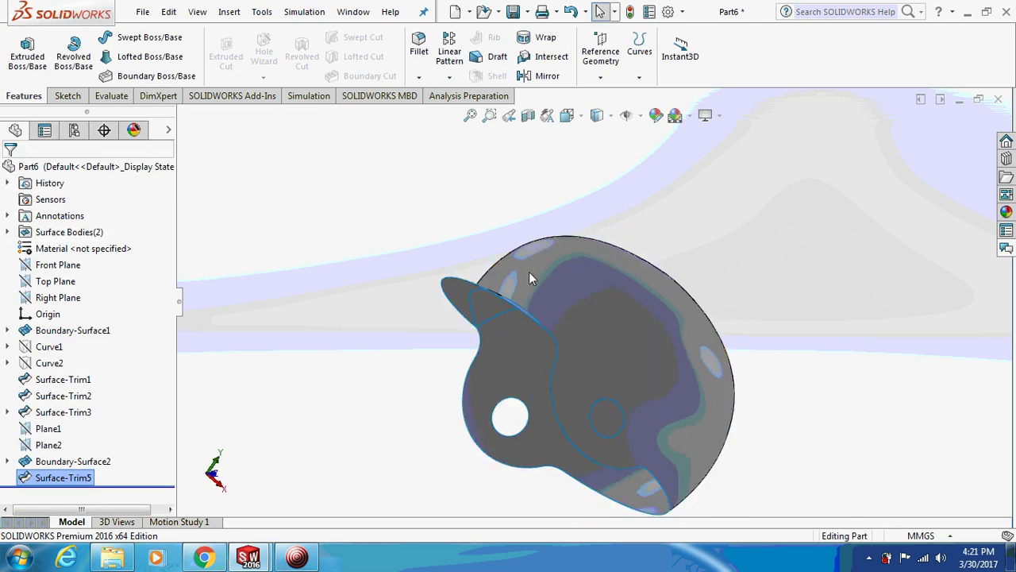
Apply the red high gloss plastic appearance to the helmet shell body.
click(1006, 212)
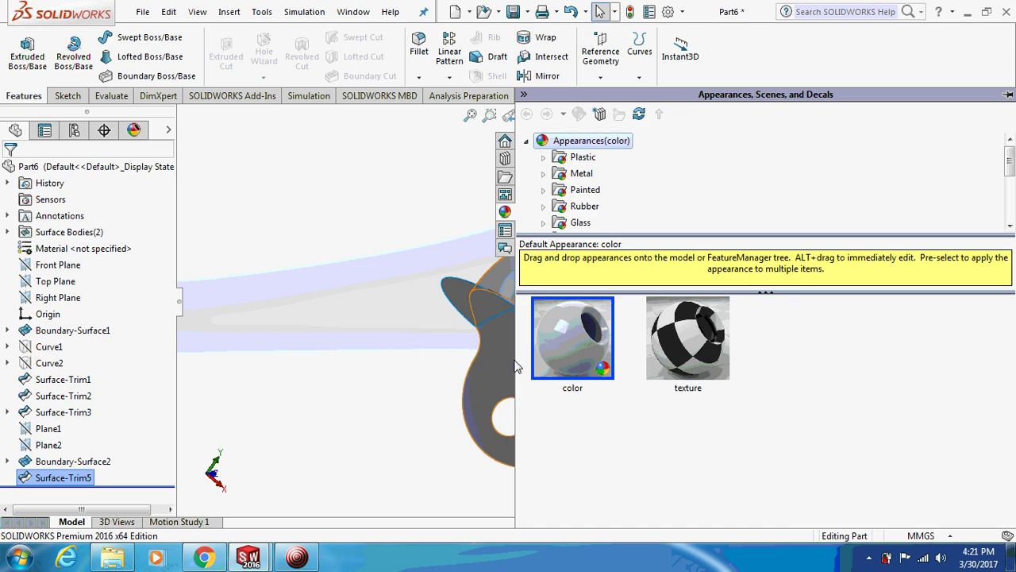
click(524, 95)
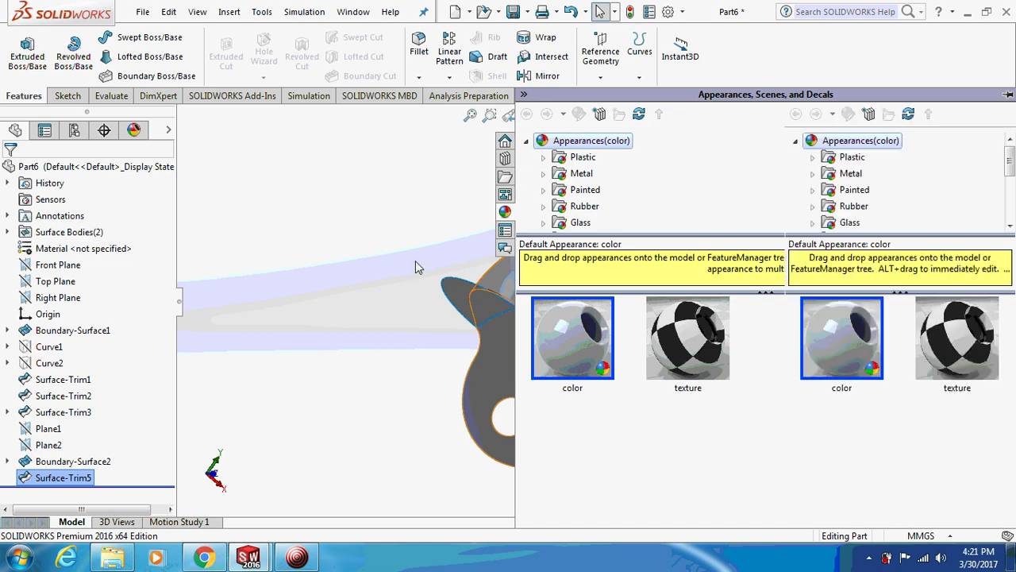
click(1007, 210)
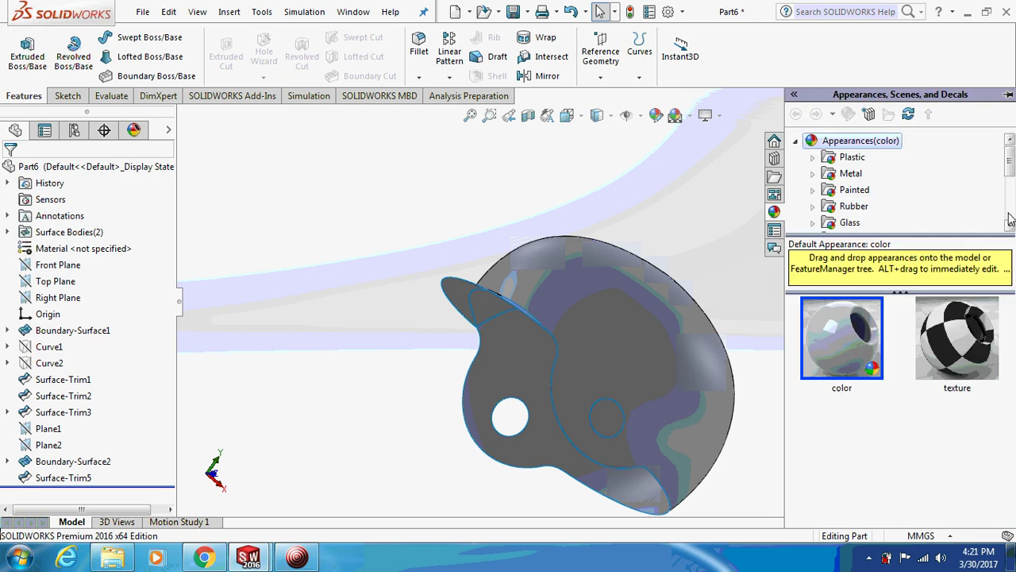
double_click(851, 159)
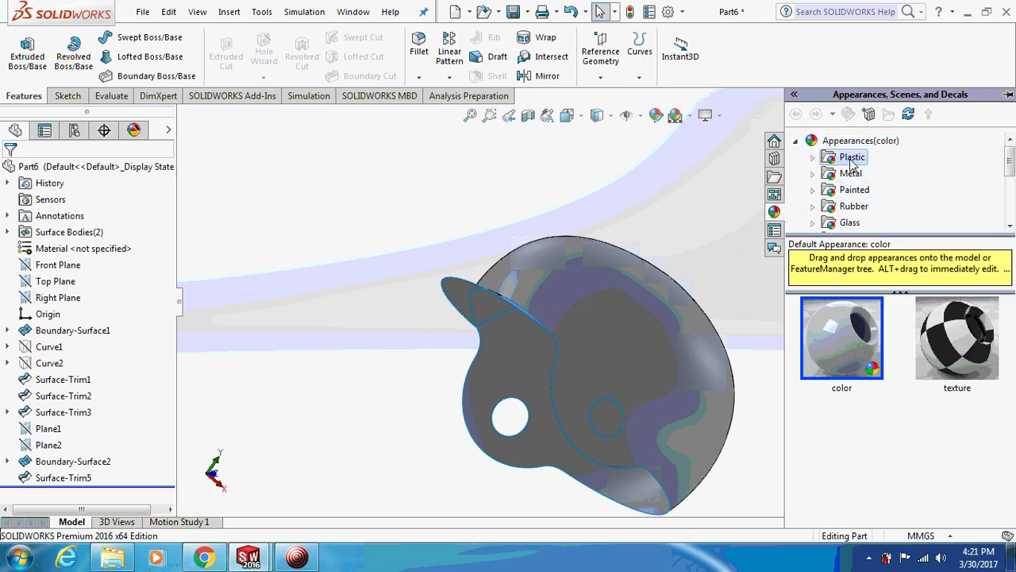
click(878, 157)
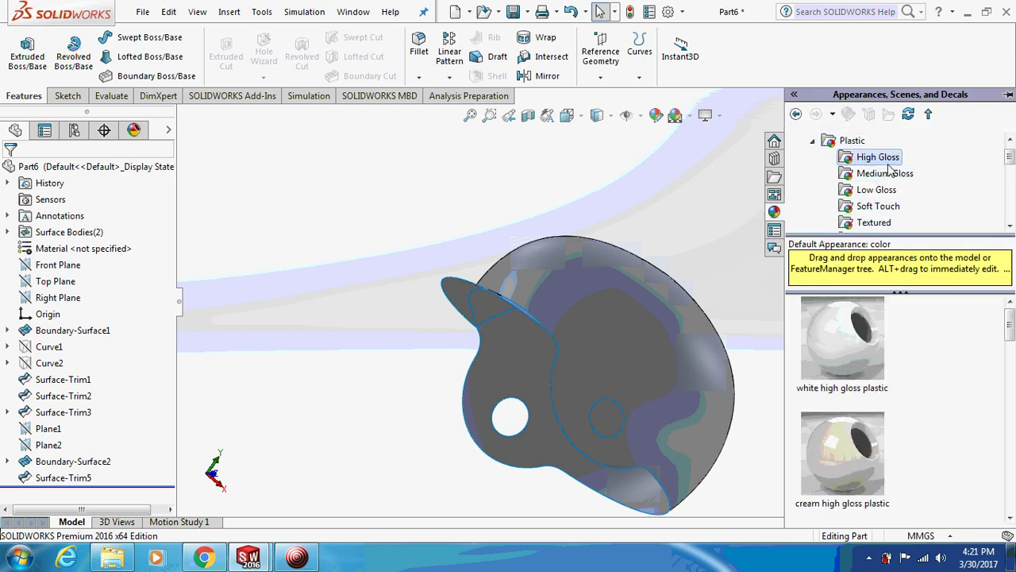
drag(1010, 335, 1010, 428)
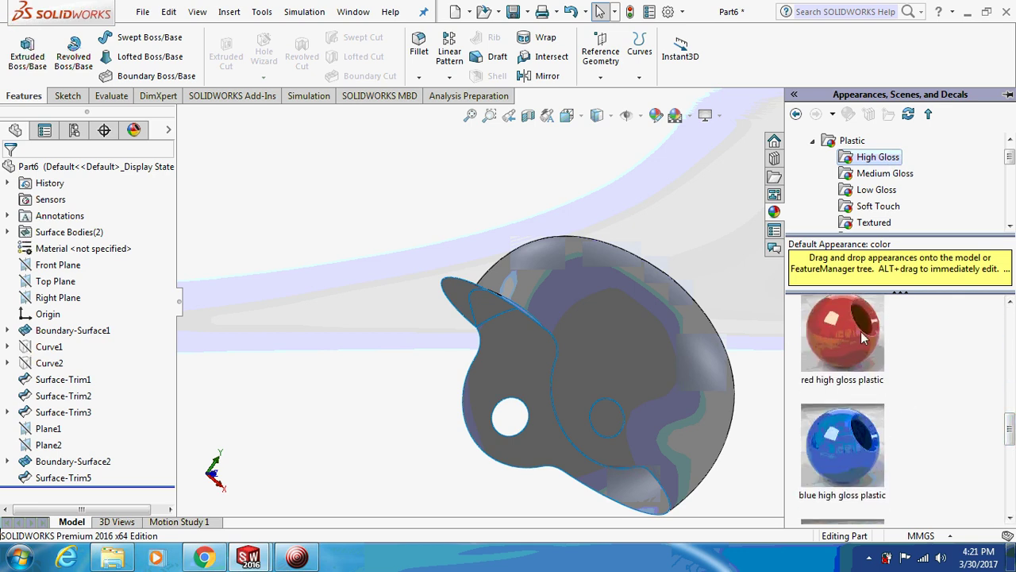
drag(861, 331, 625, 341)
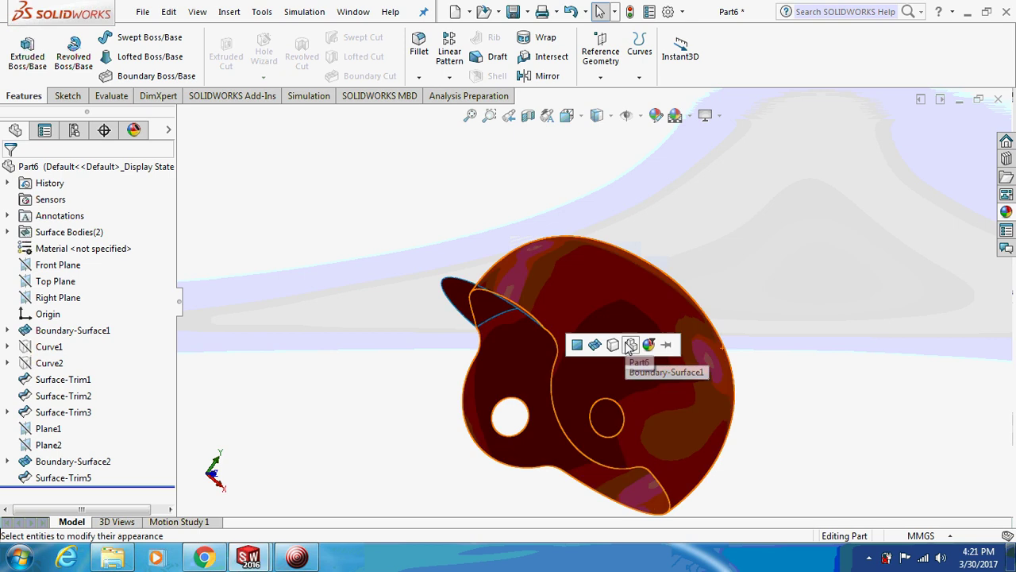
click(613, 345)
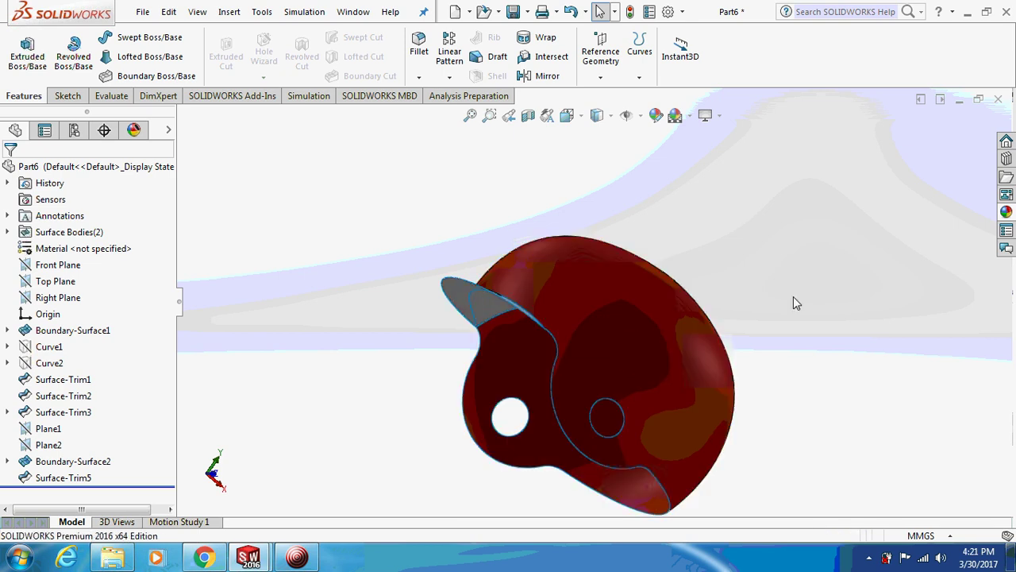
Apply the black high gloss plastic appearance to the visor.
click(1006, 211)
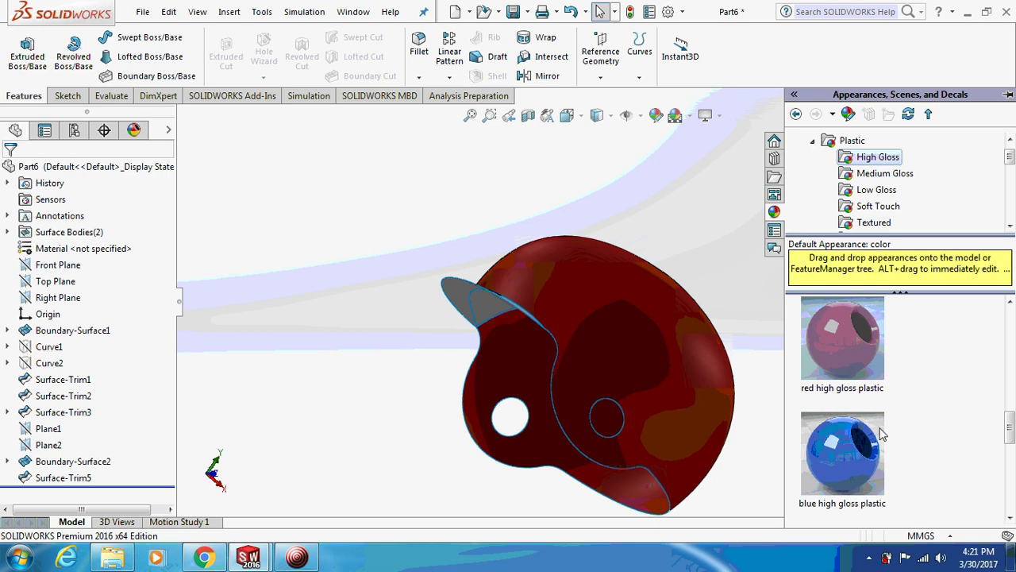
scroll(895, 453, down, 1)
scroll(894, 446, up, 3)
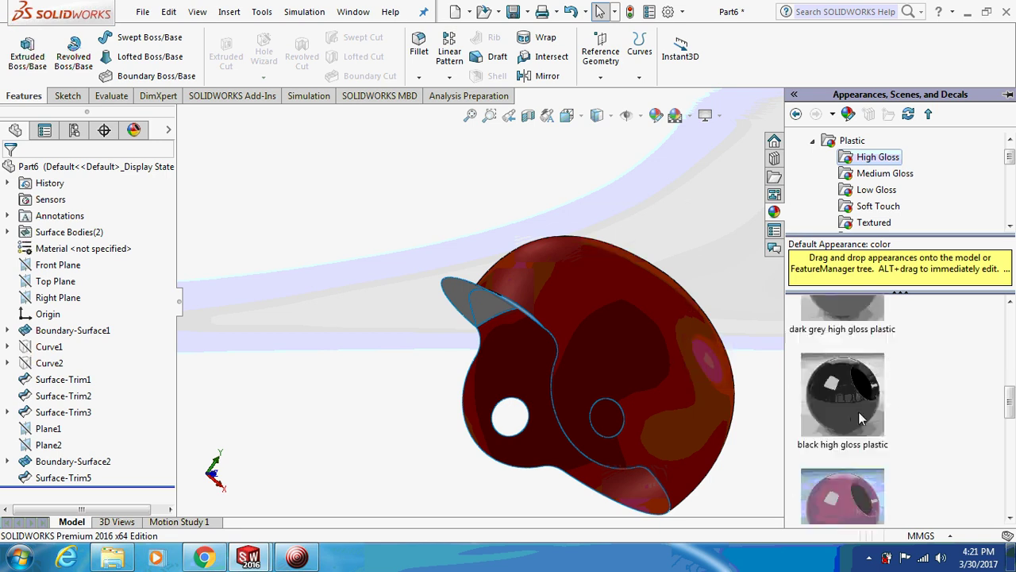
drag(859, 412, 455, 290)
click(476, 293)
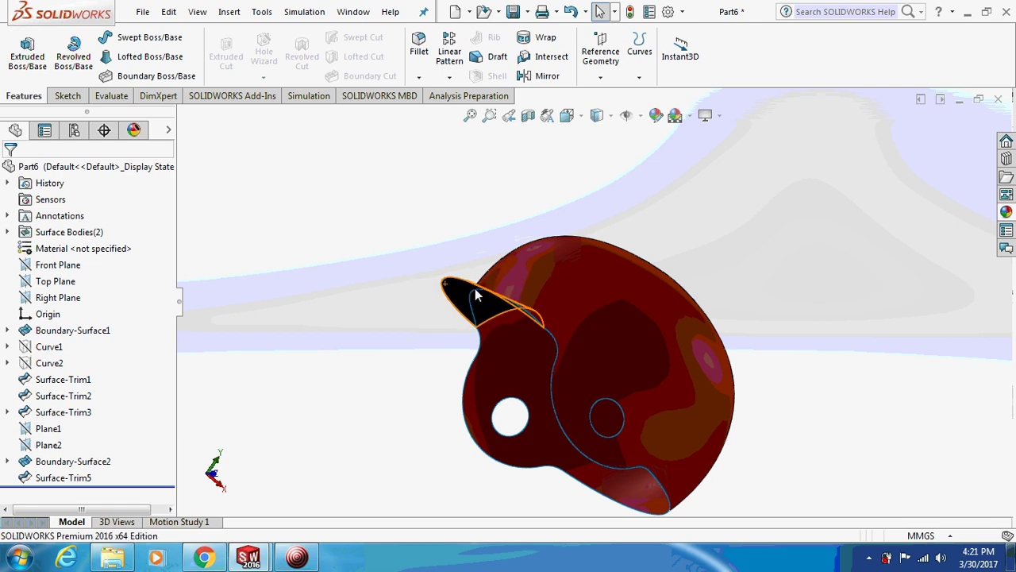
middle_drag(424, 236, 328, 263)
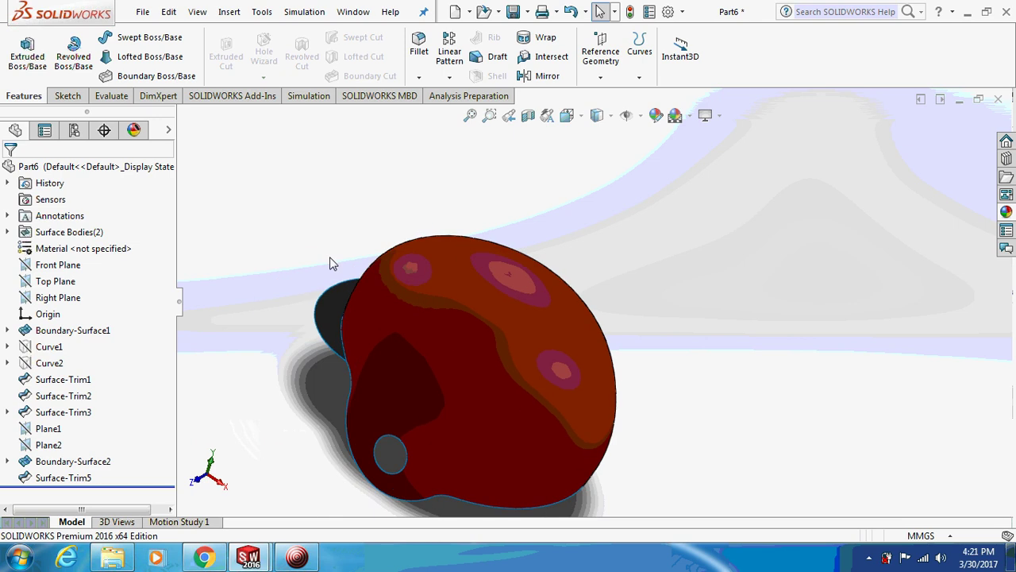